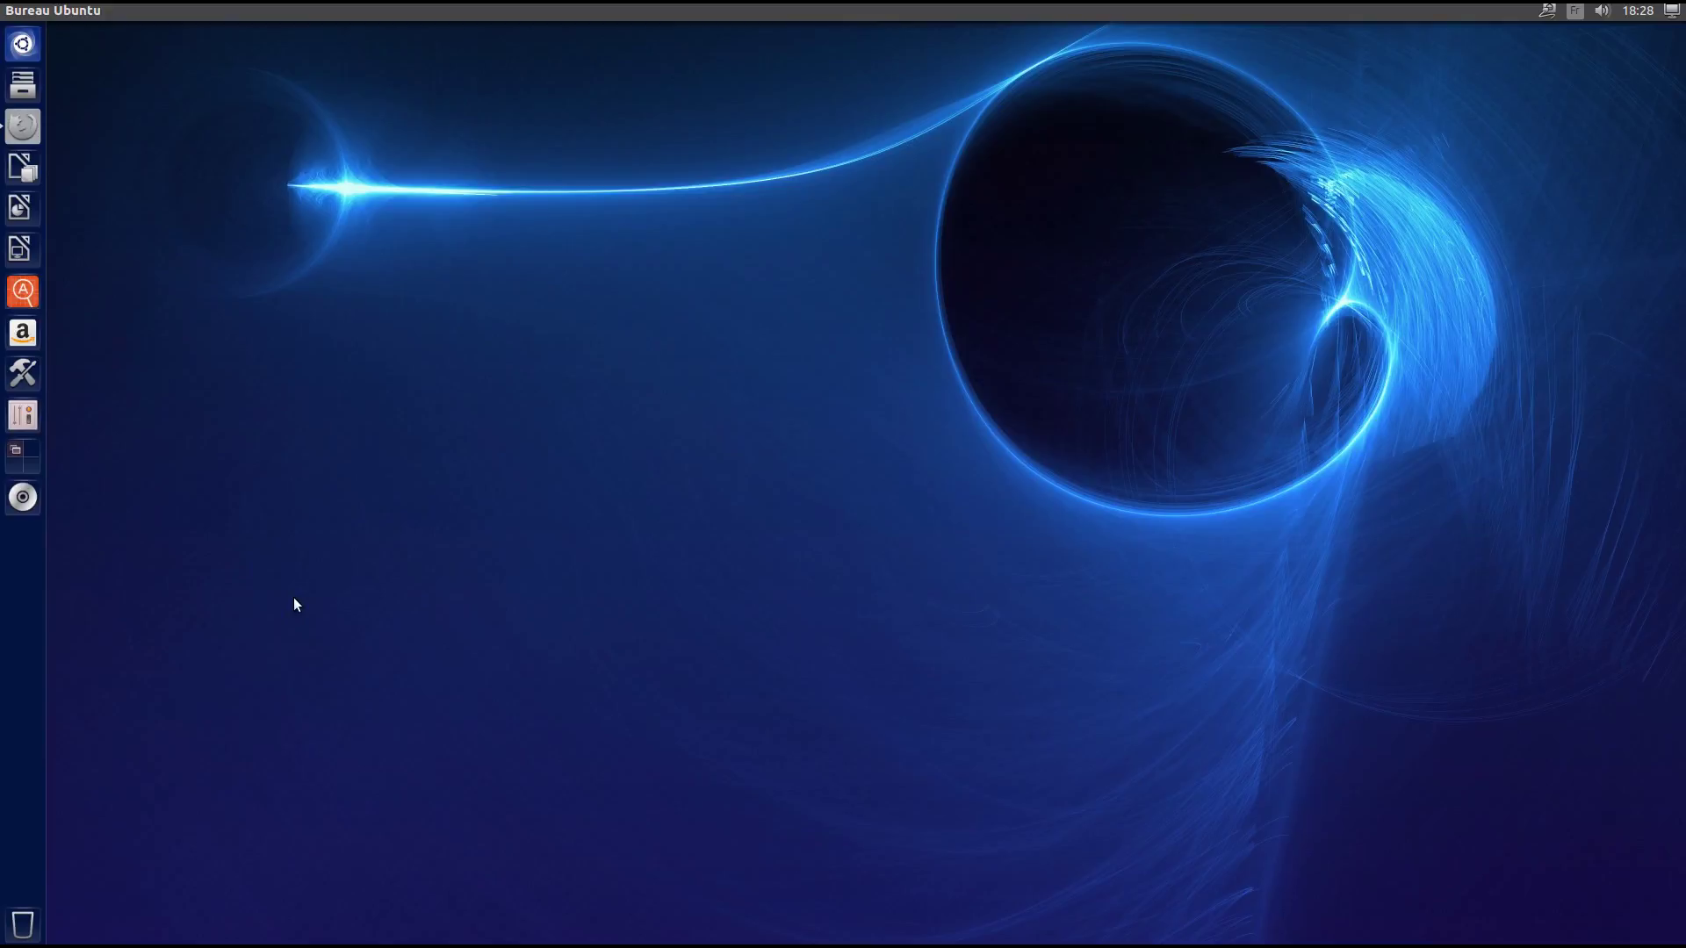
- Switch to Firefox and review the Ubuntu After Install article's title and its list of installable software
click(22, 128)
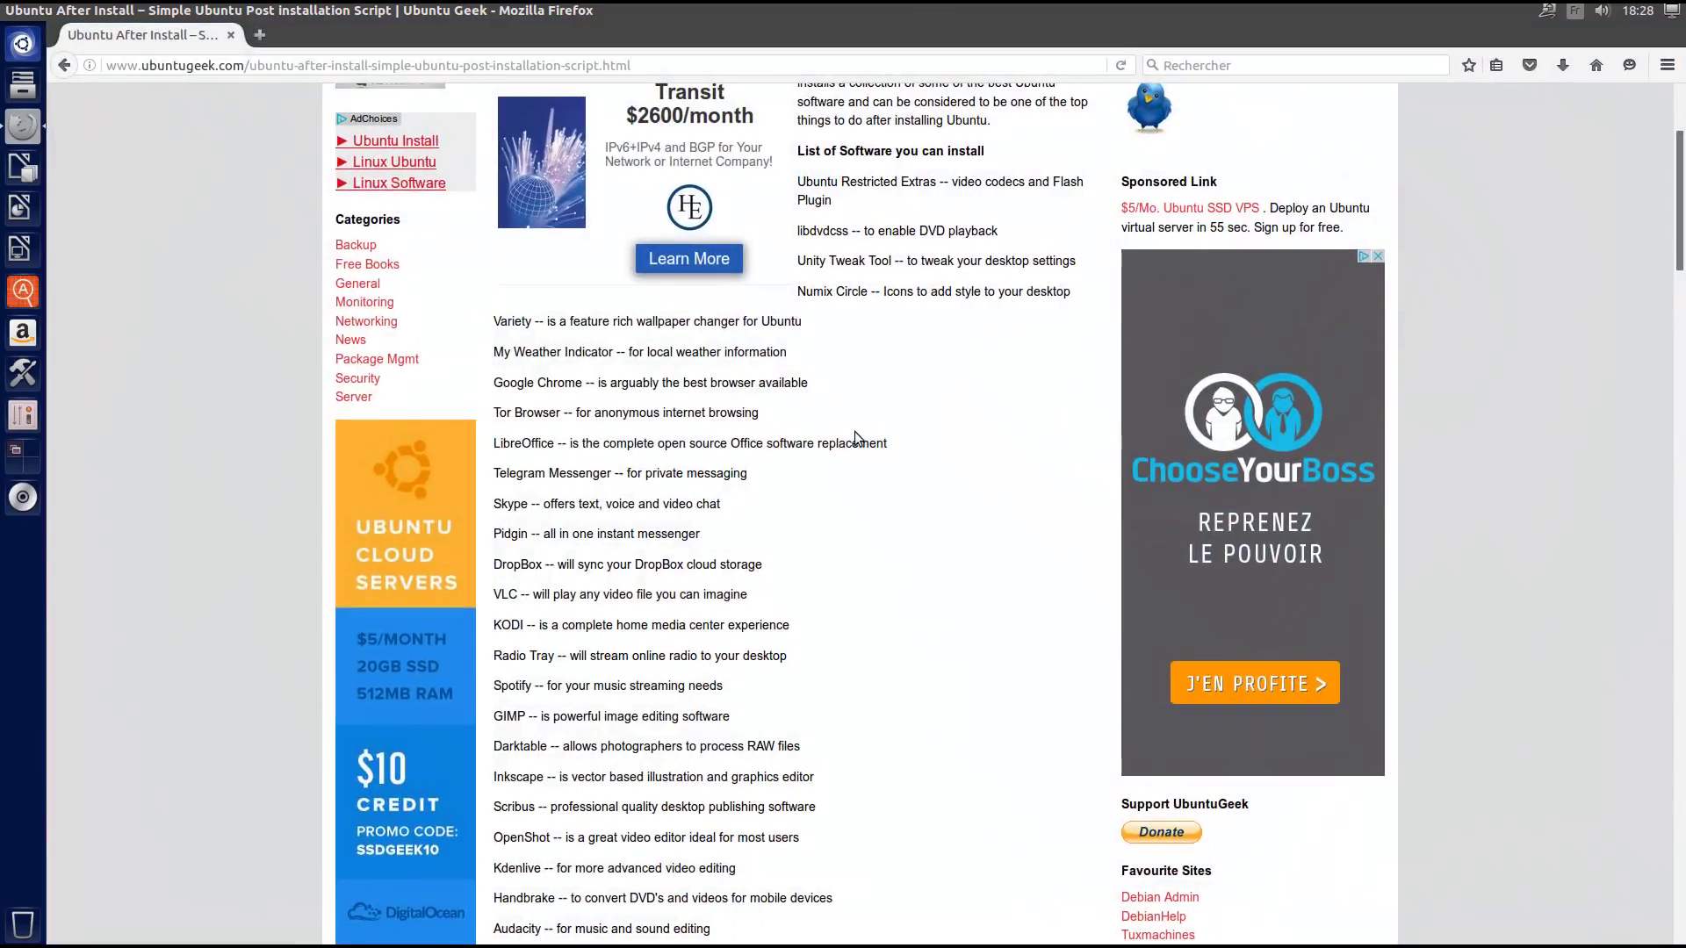
scroll(871, 431, up, 3)
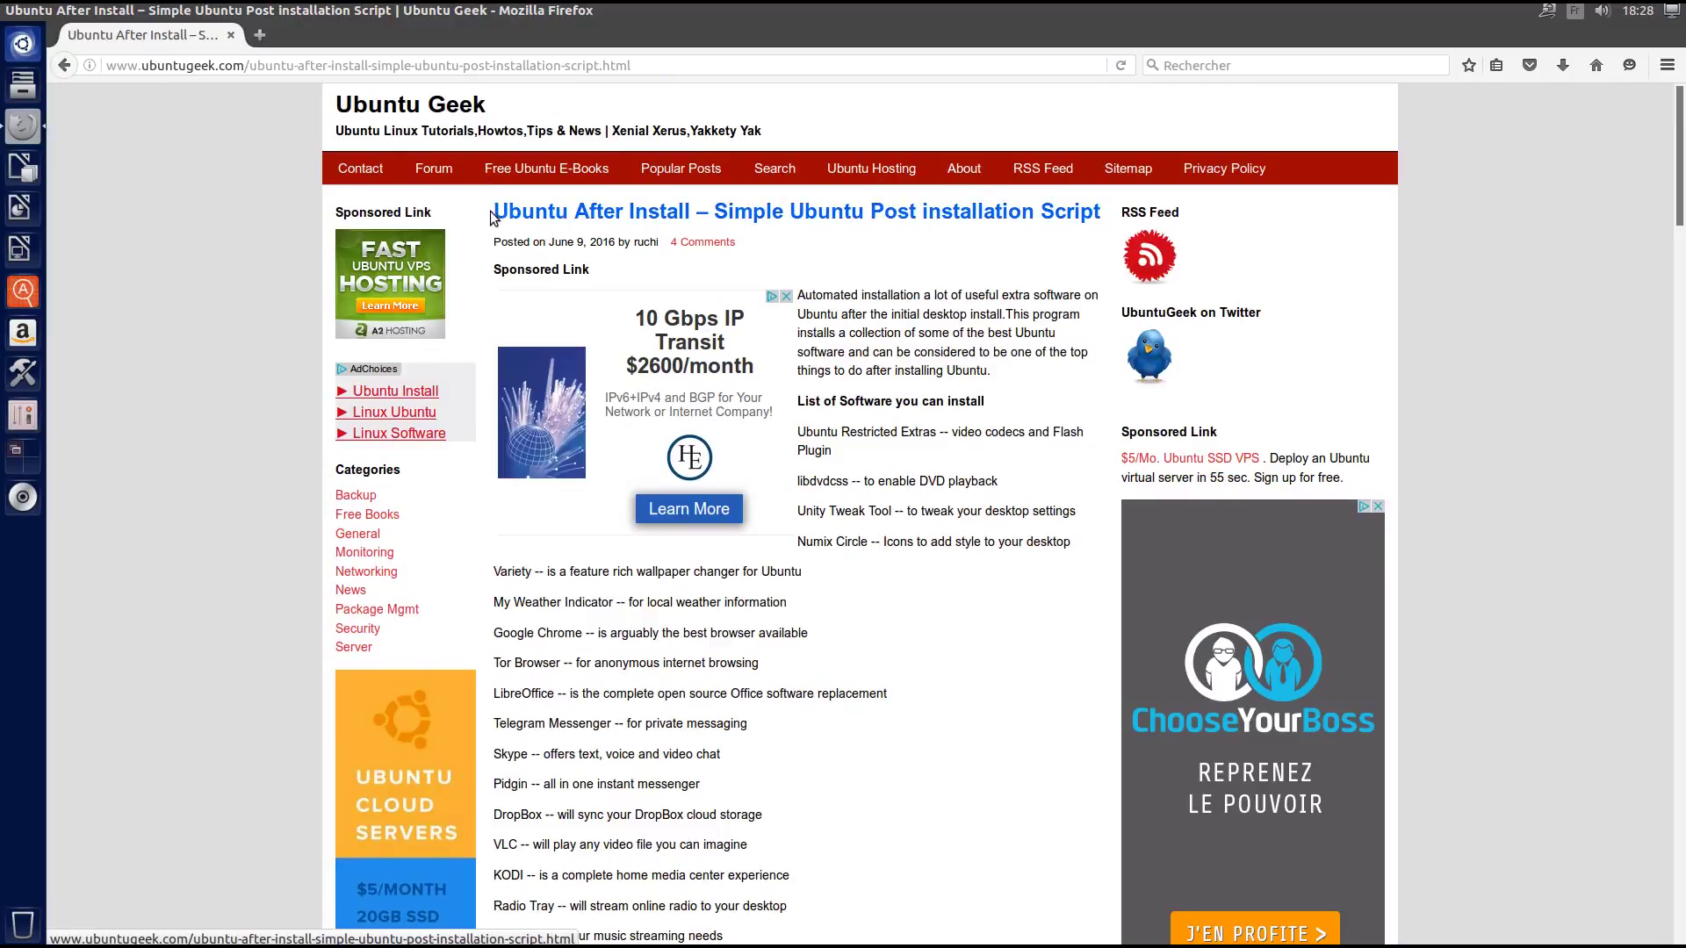
drag(493, 213, 689, 218)
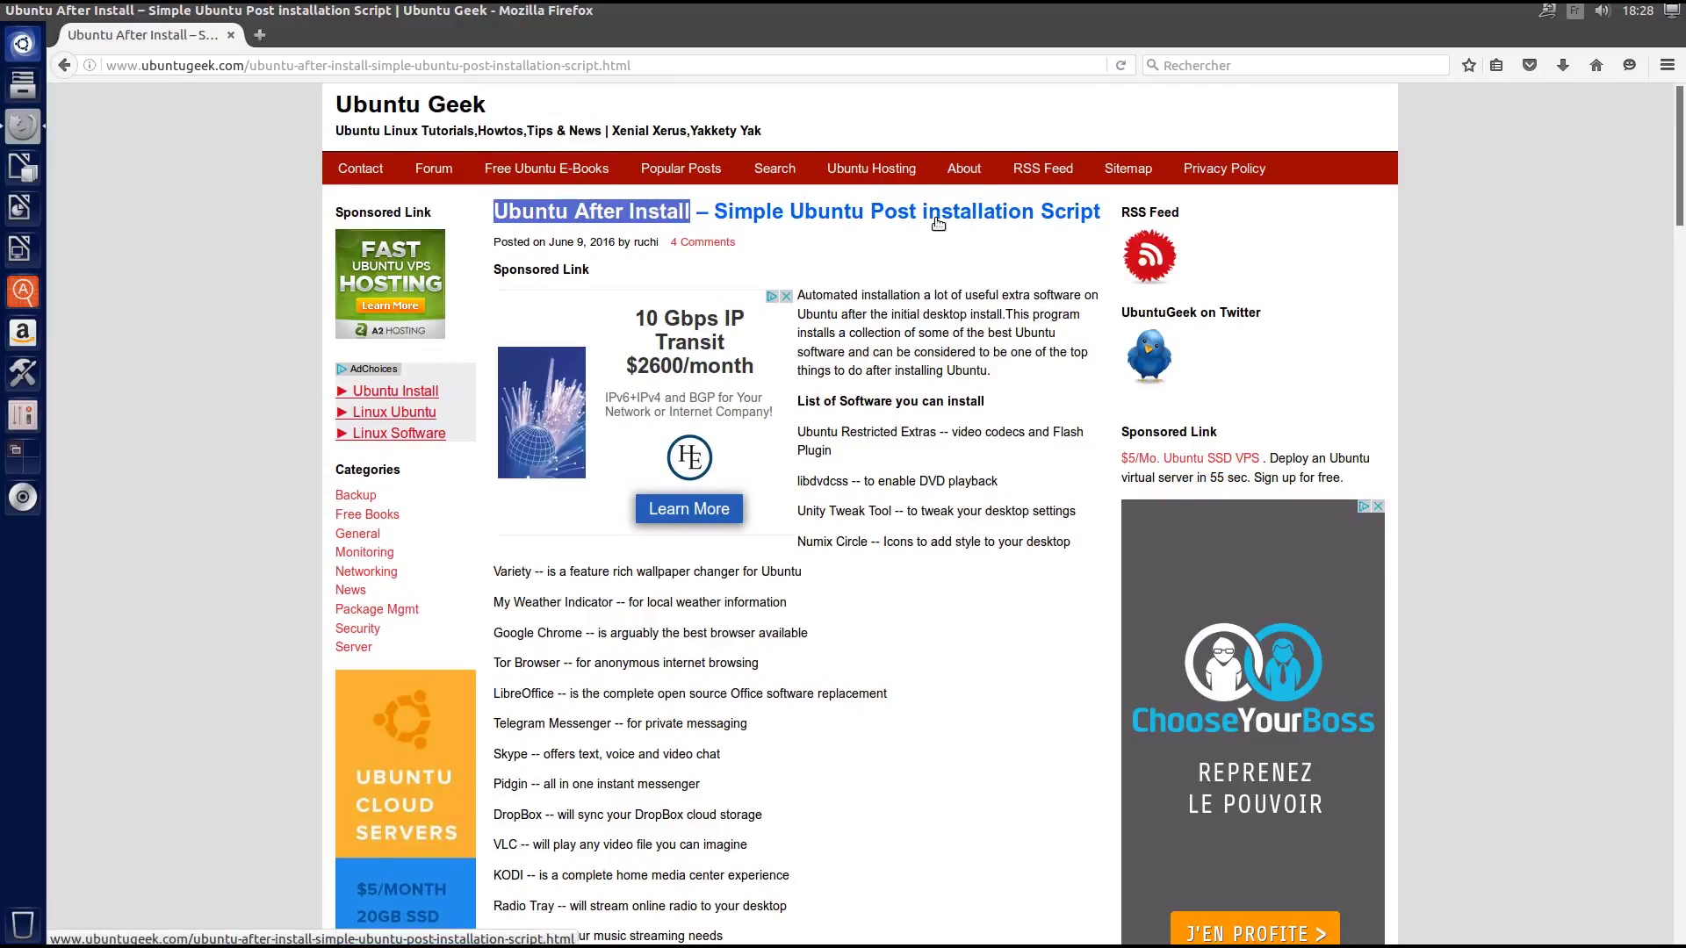
click(1481, 377)
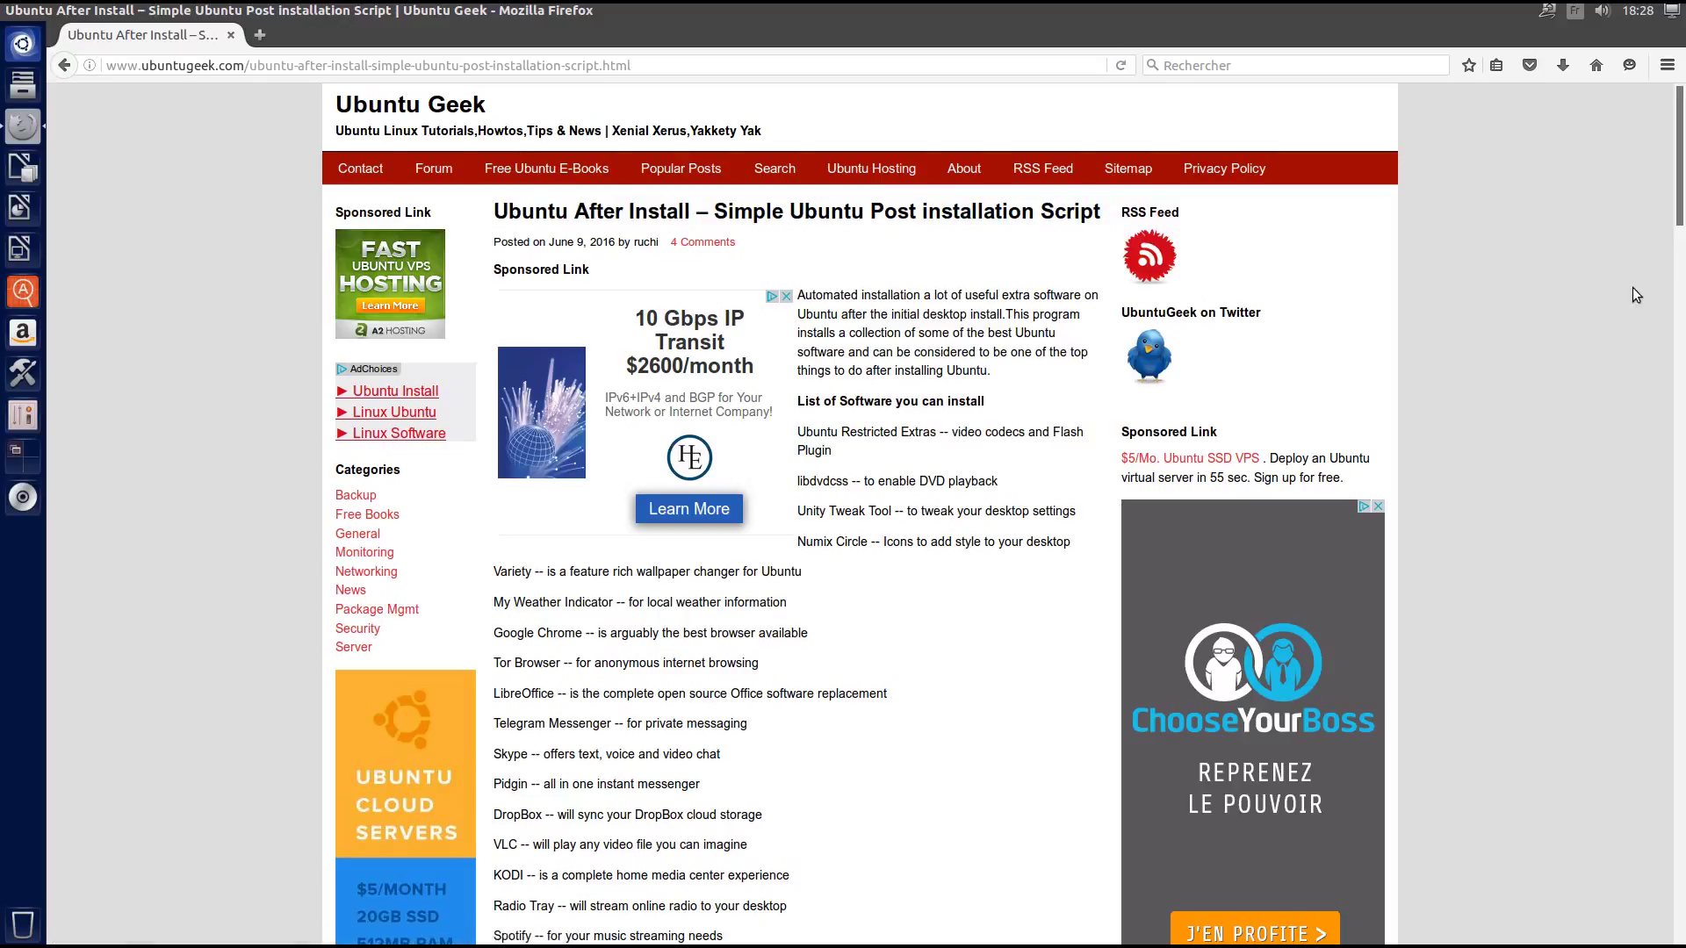
drag(1680, 221, 1680, 346)
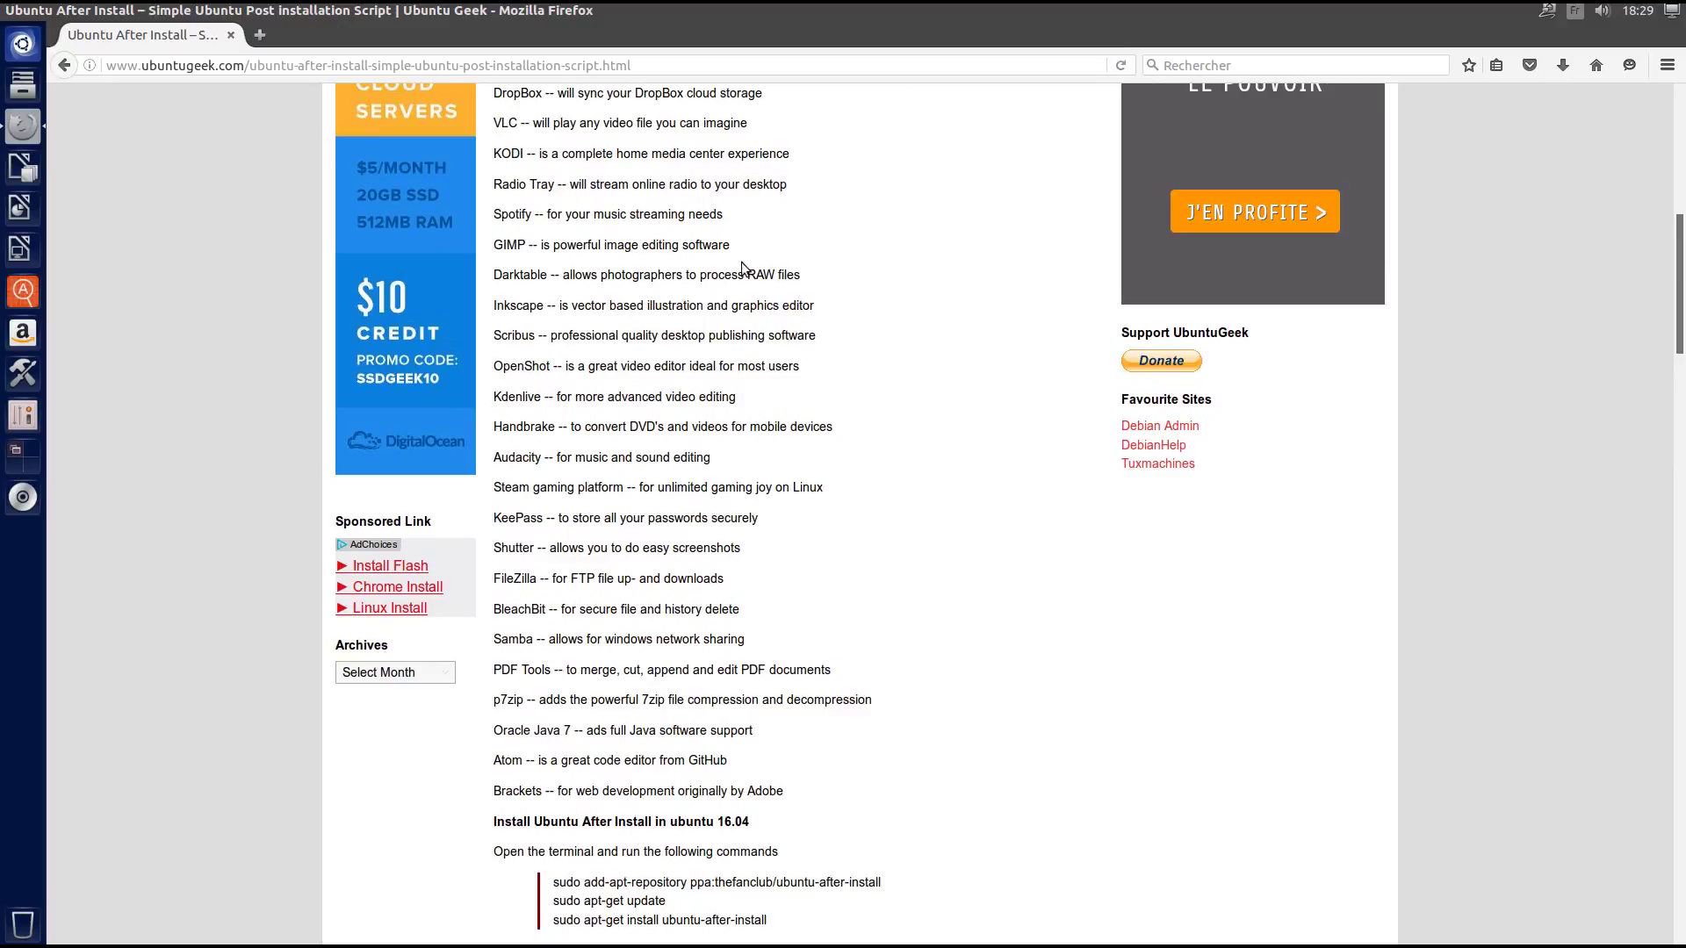
drag(503, 246, 525, 246)
drag(1678, 349, 1678, 222)
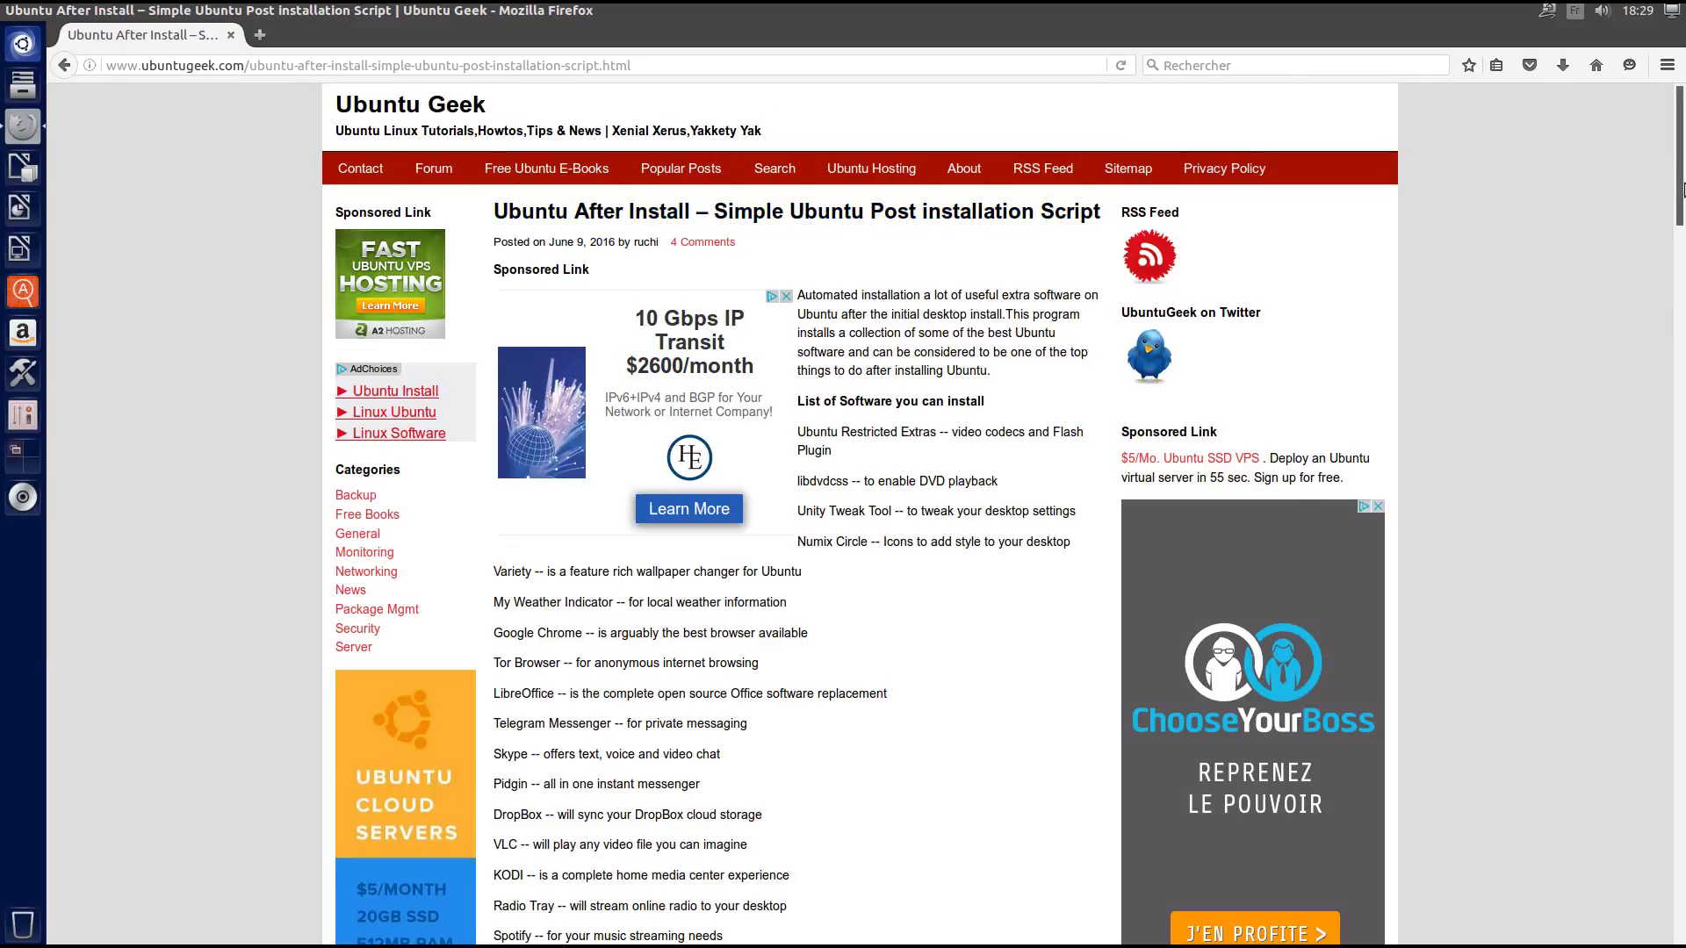
scroll(676, 422, down, 3)
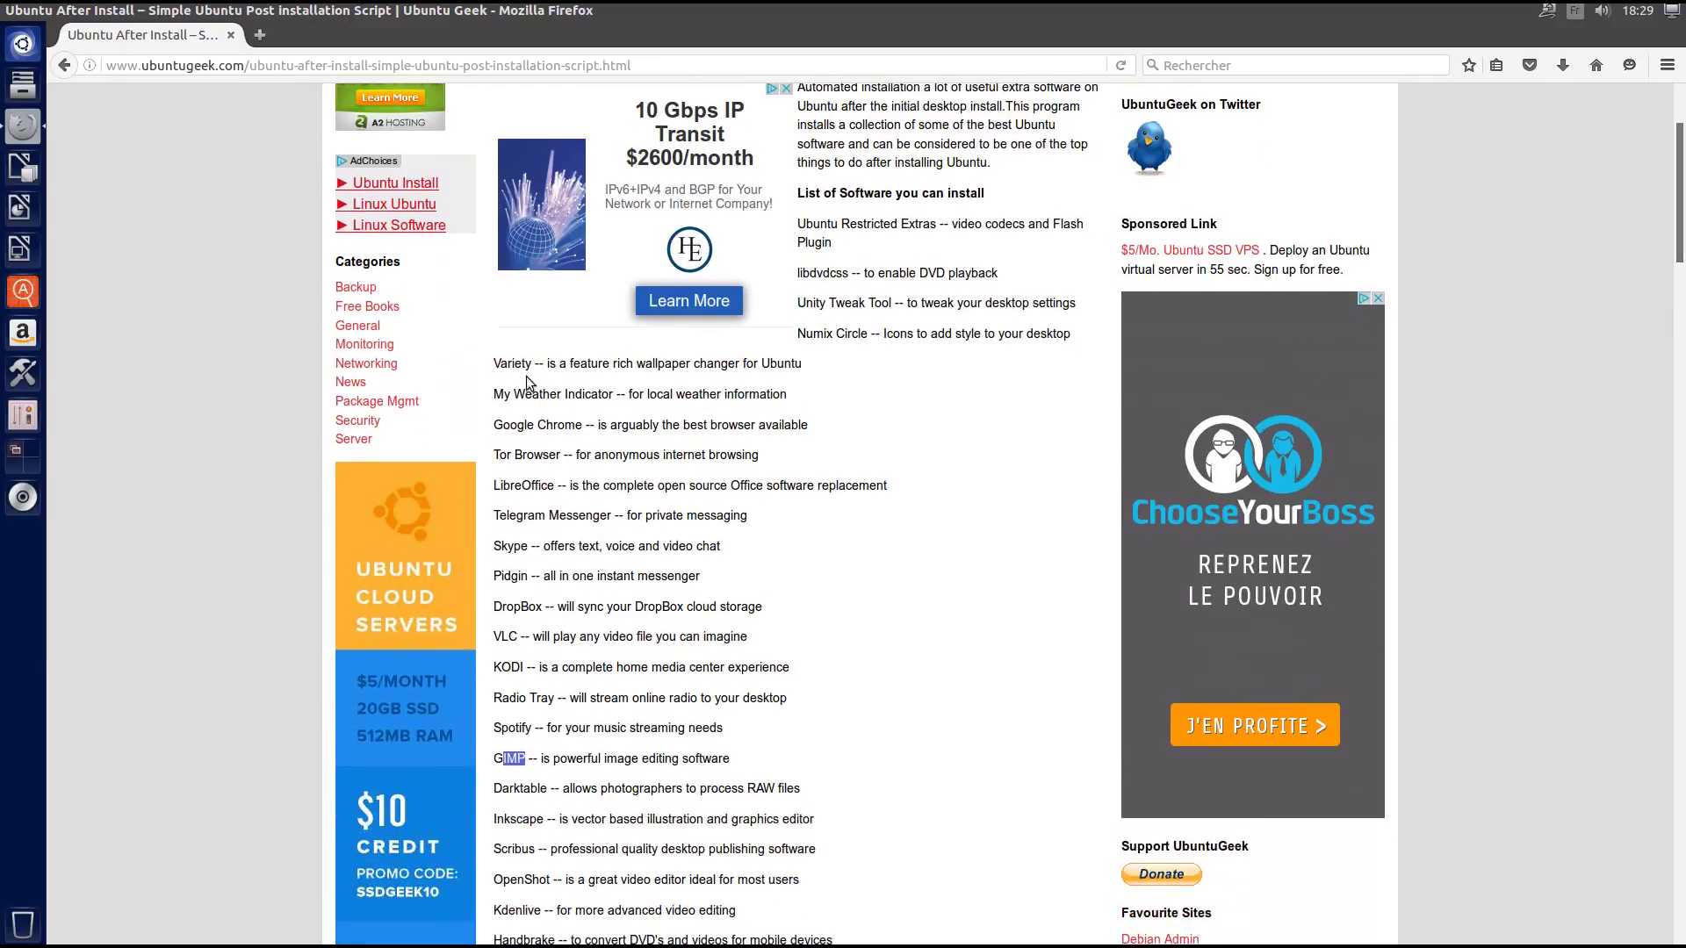
drag(612, 362, 681, 362)
scroll(1679, 281, down, 5)
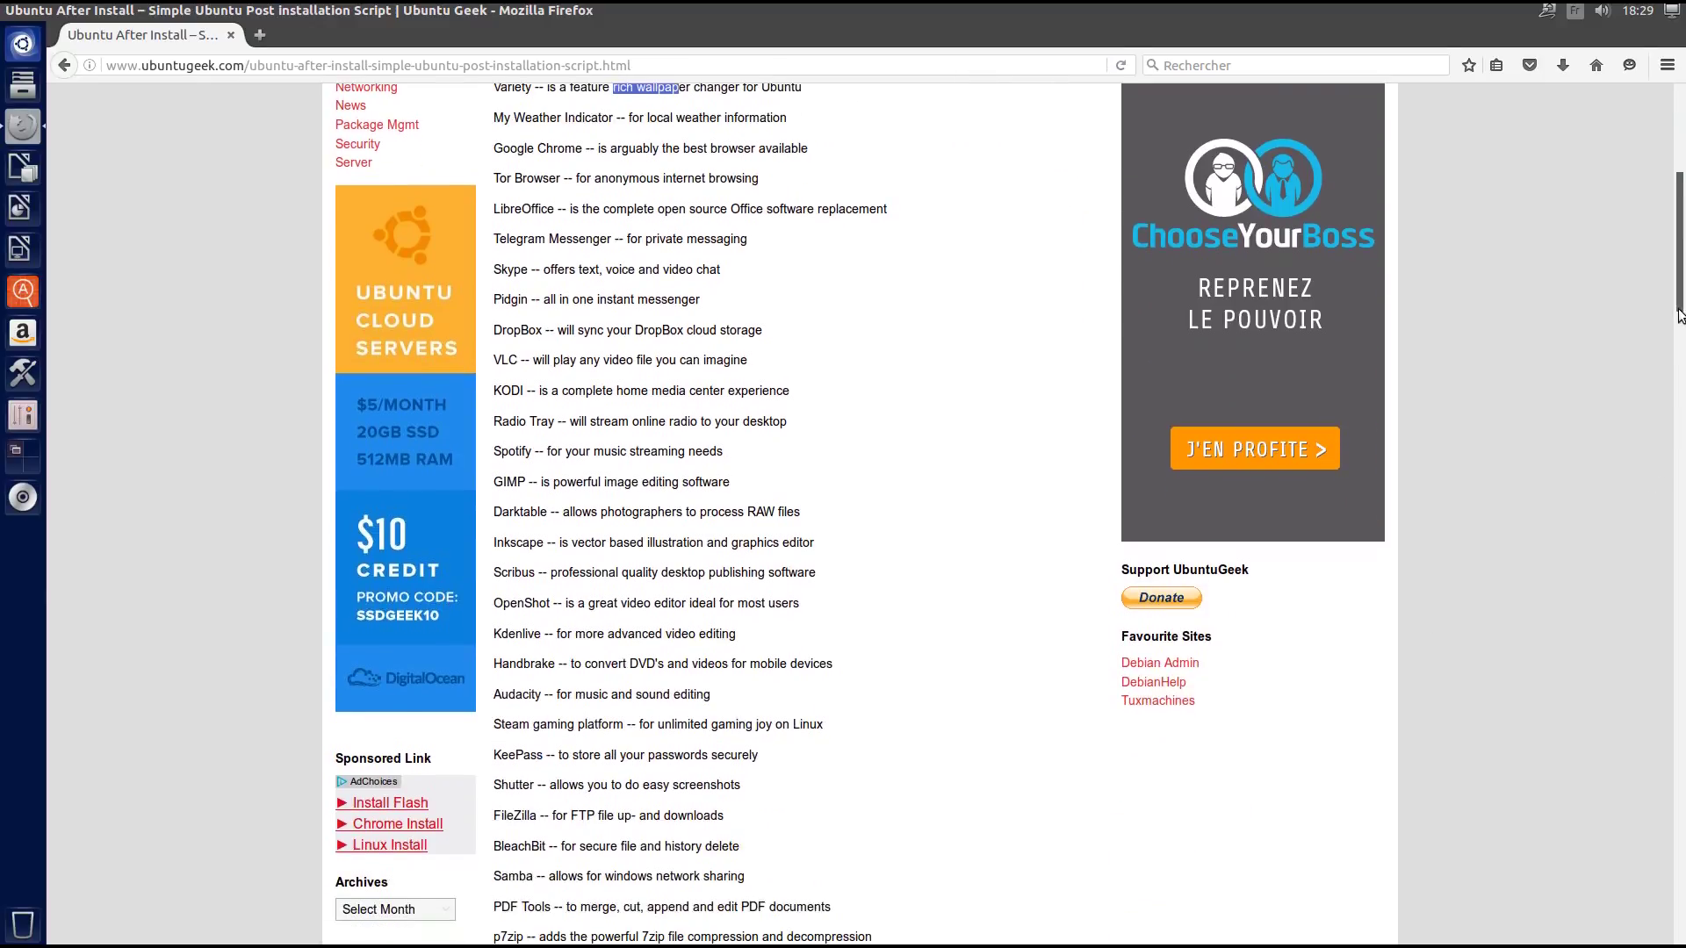
scroll(1679, 392, down, 4)
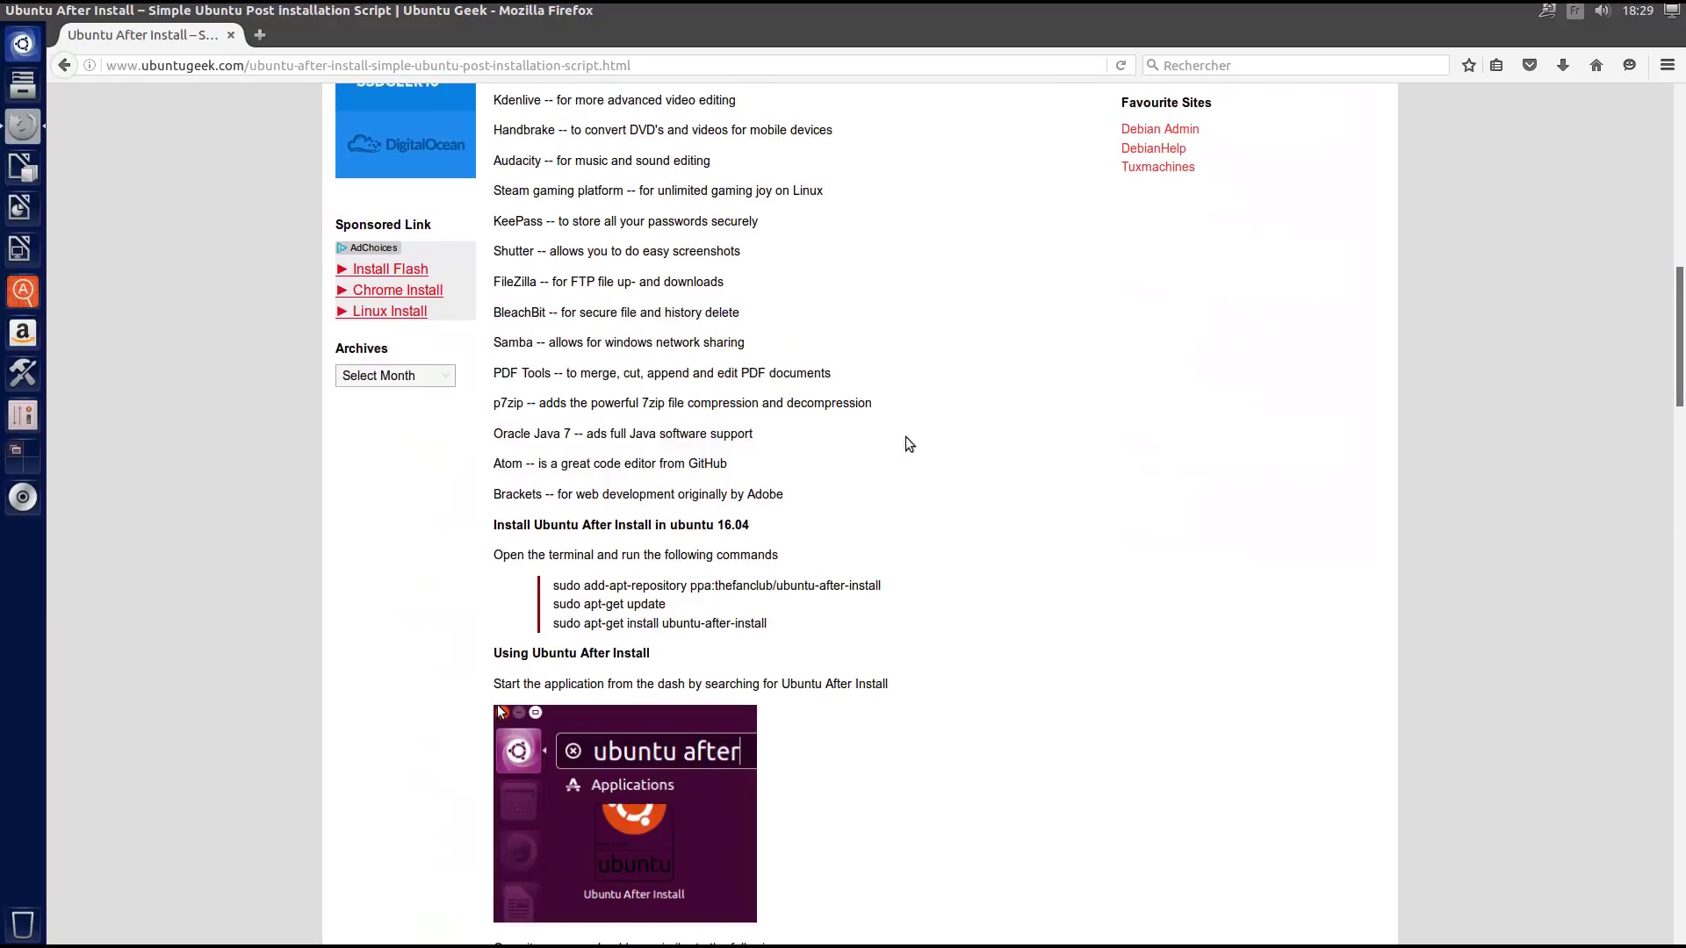
- Examine the article's terminal commands for installing Ubuntu After Install and its illustrated usage instructions
scroll(873, 392, down, 1)
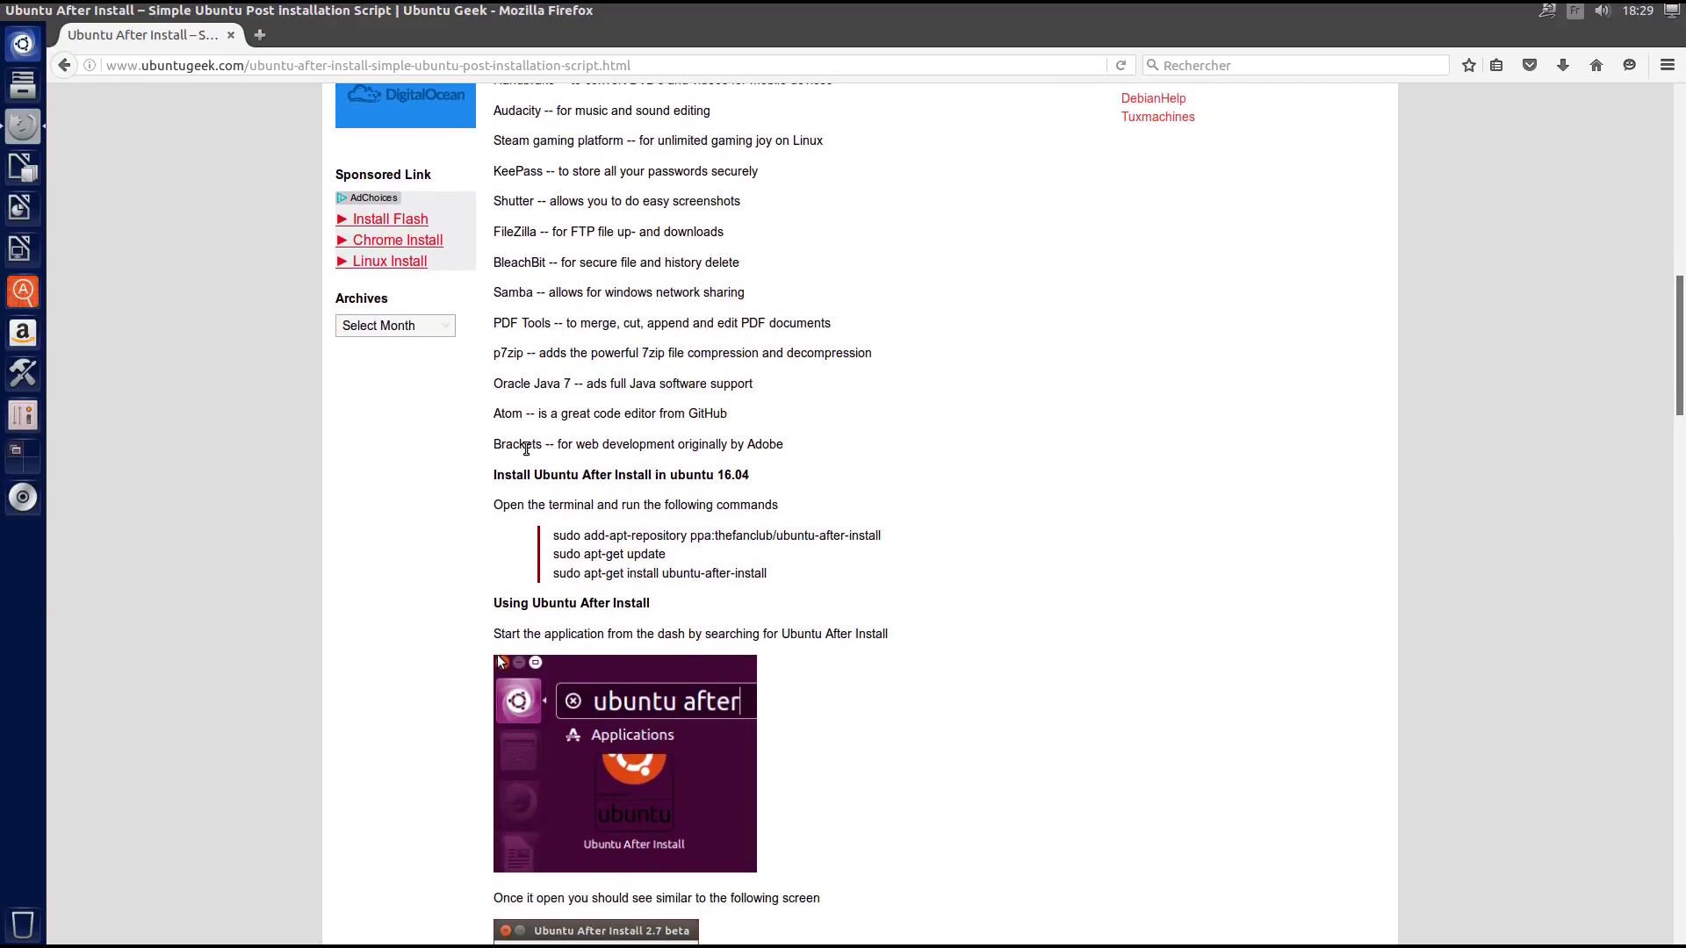
triple_click(626, 535)
key(ctrl+c)
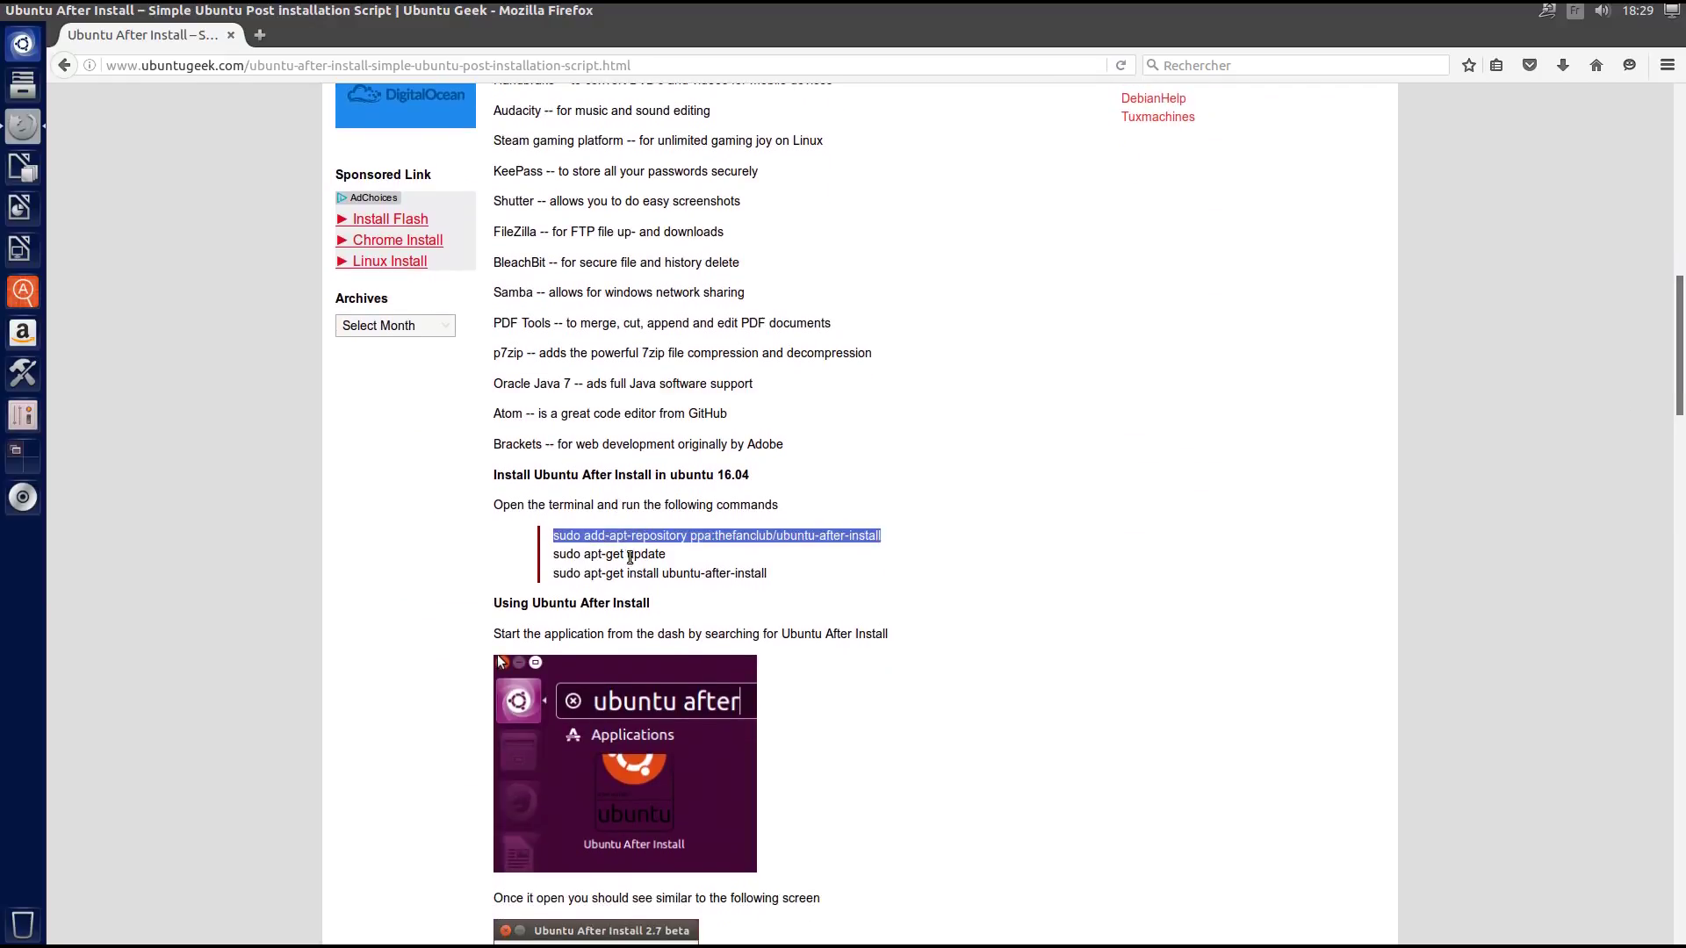
double_click(630, 554)
triple_click(631, 573)
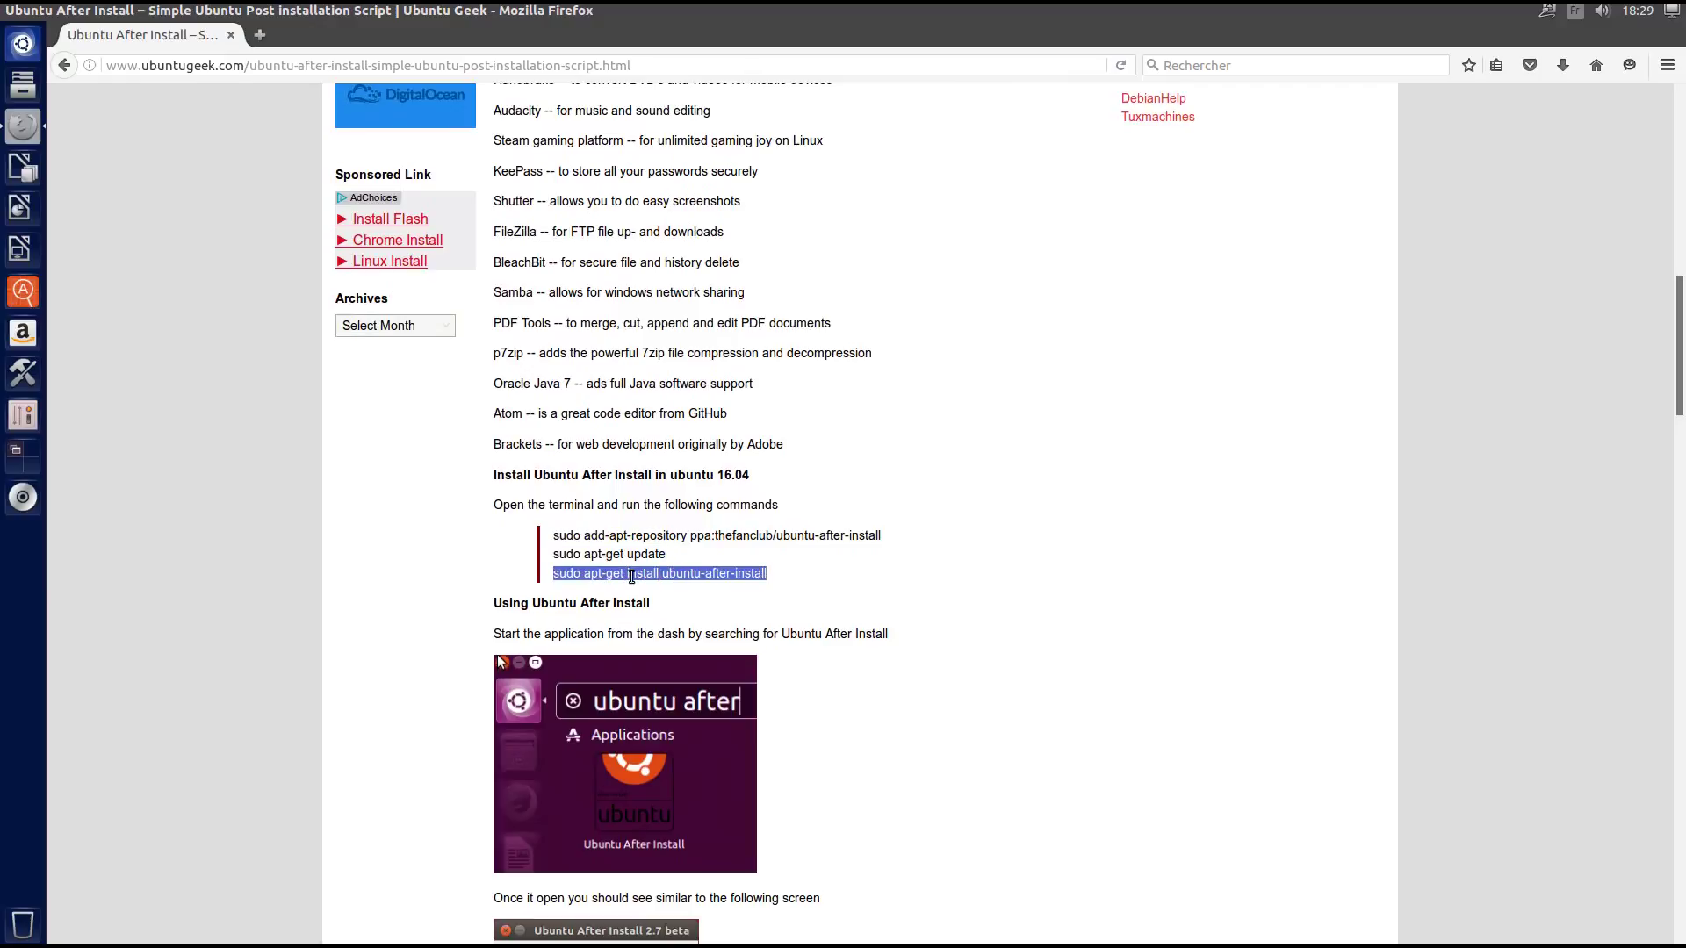
scroll(632, 577, down, 3)
scroll(631, 577, down, 6)
scroll(632, 580, down, 3)
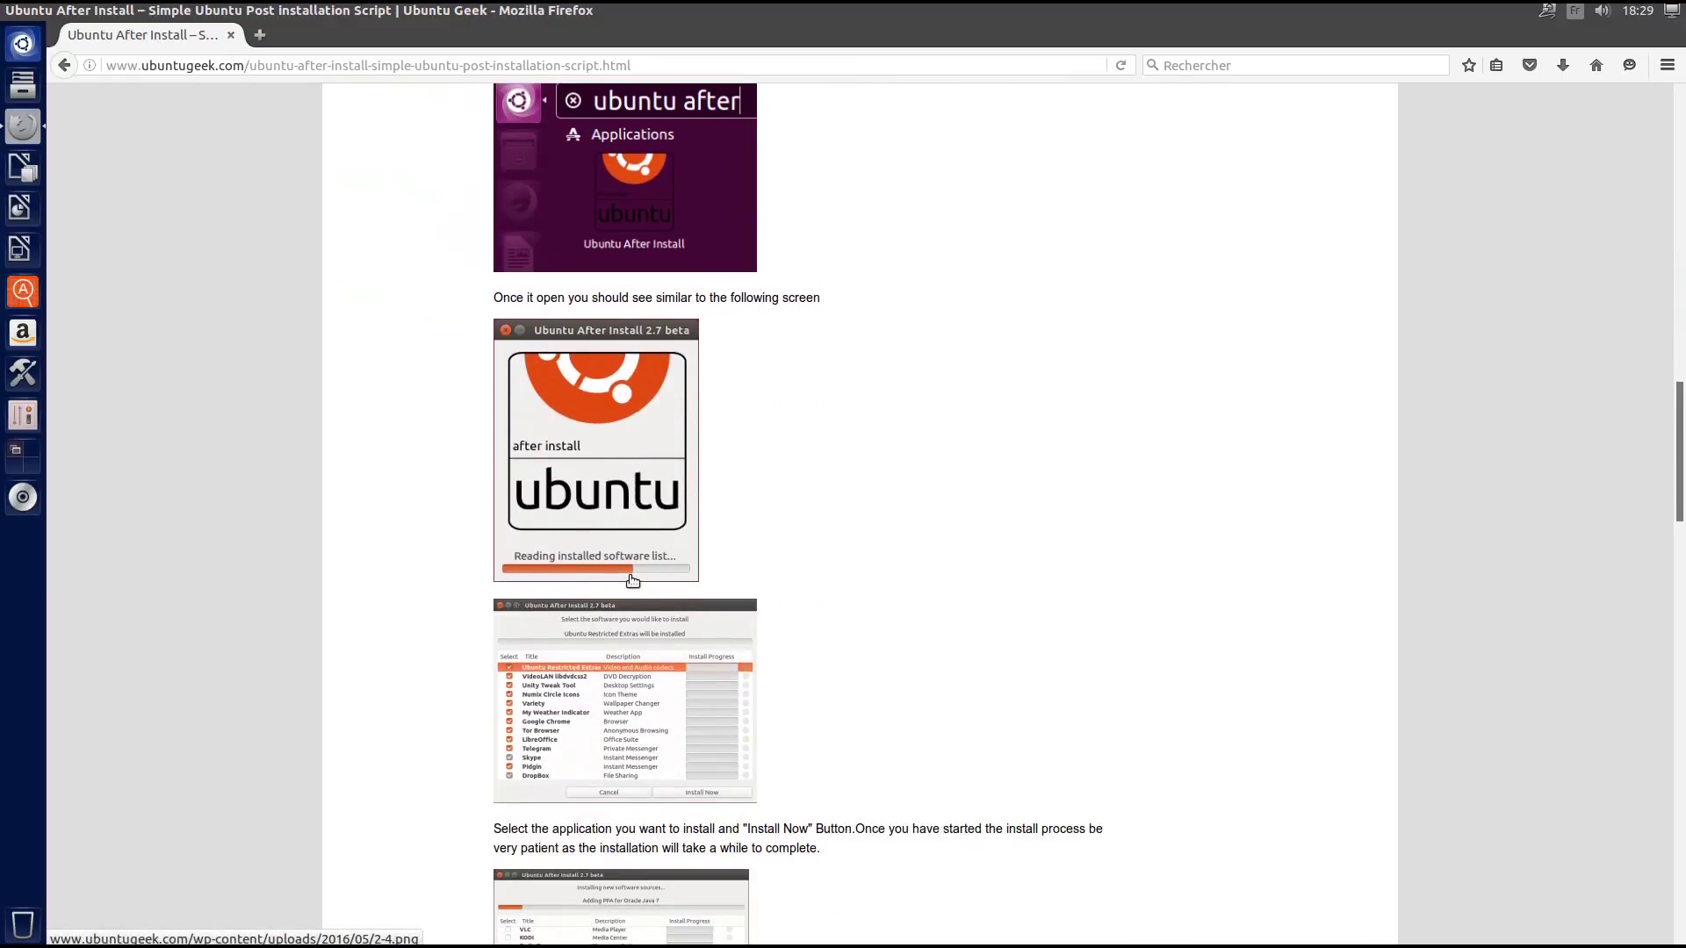
scroll(632, 580, down, 5)
scroll(632, 580, up, 3)
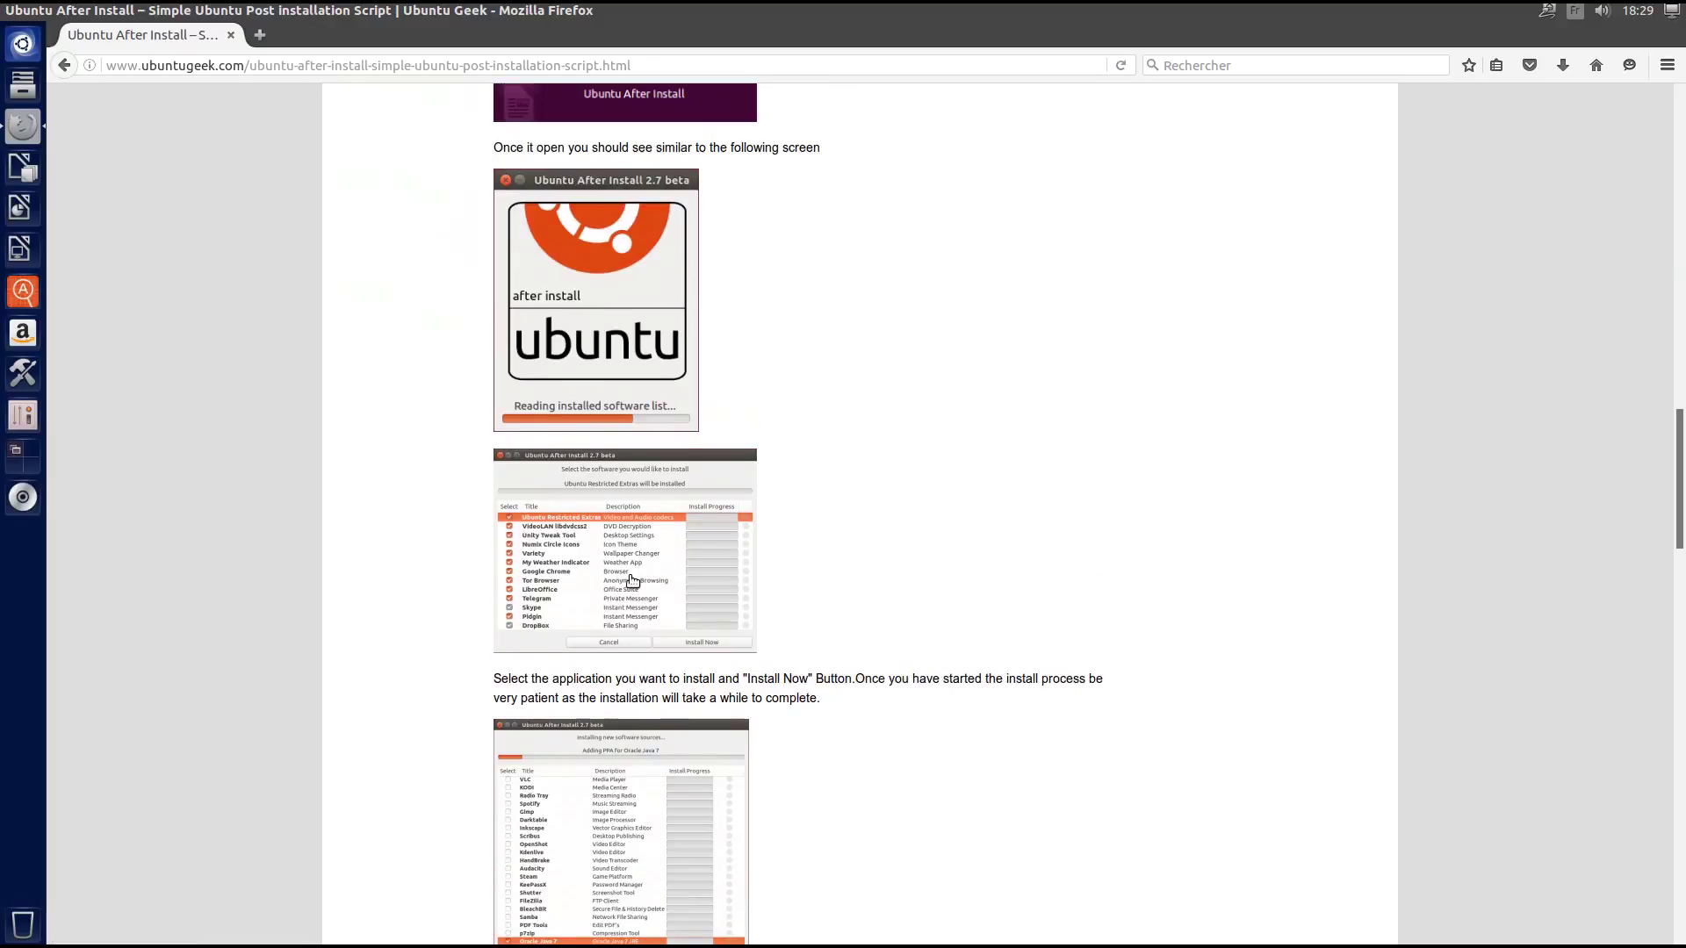
scroll(631, 579, up, 13)
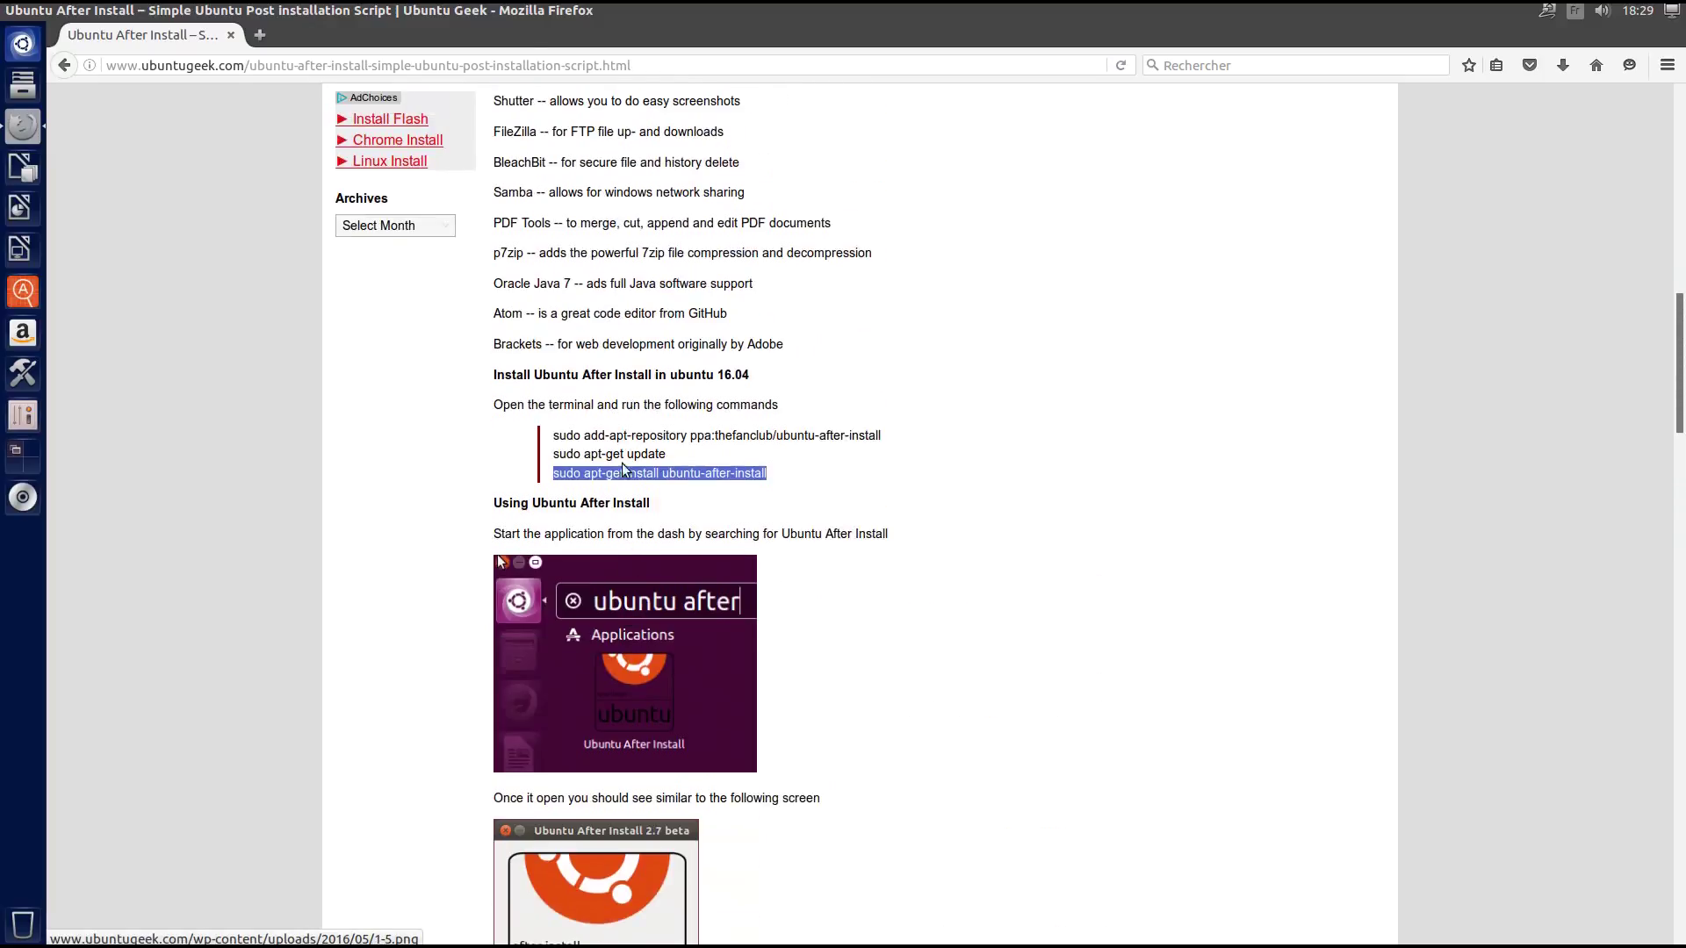
click(626, 431)
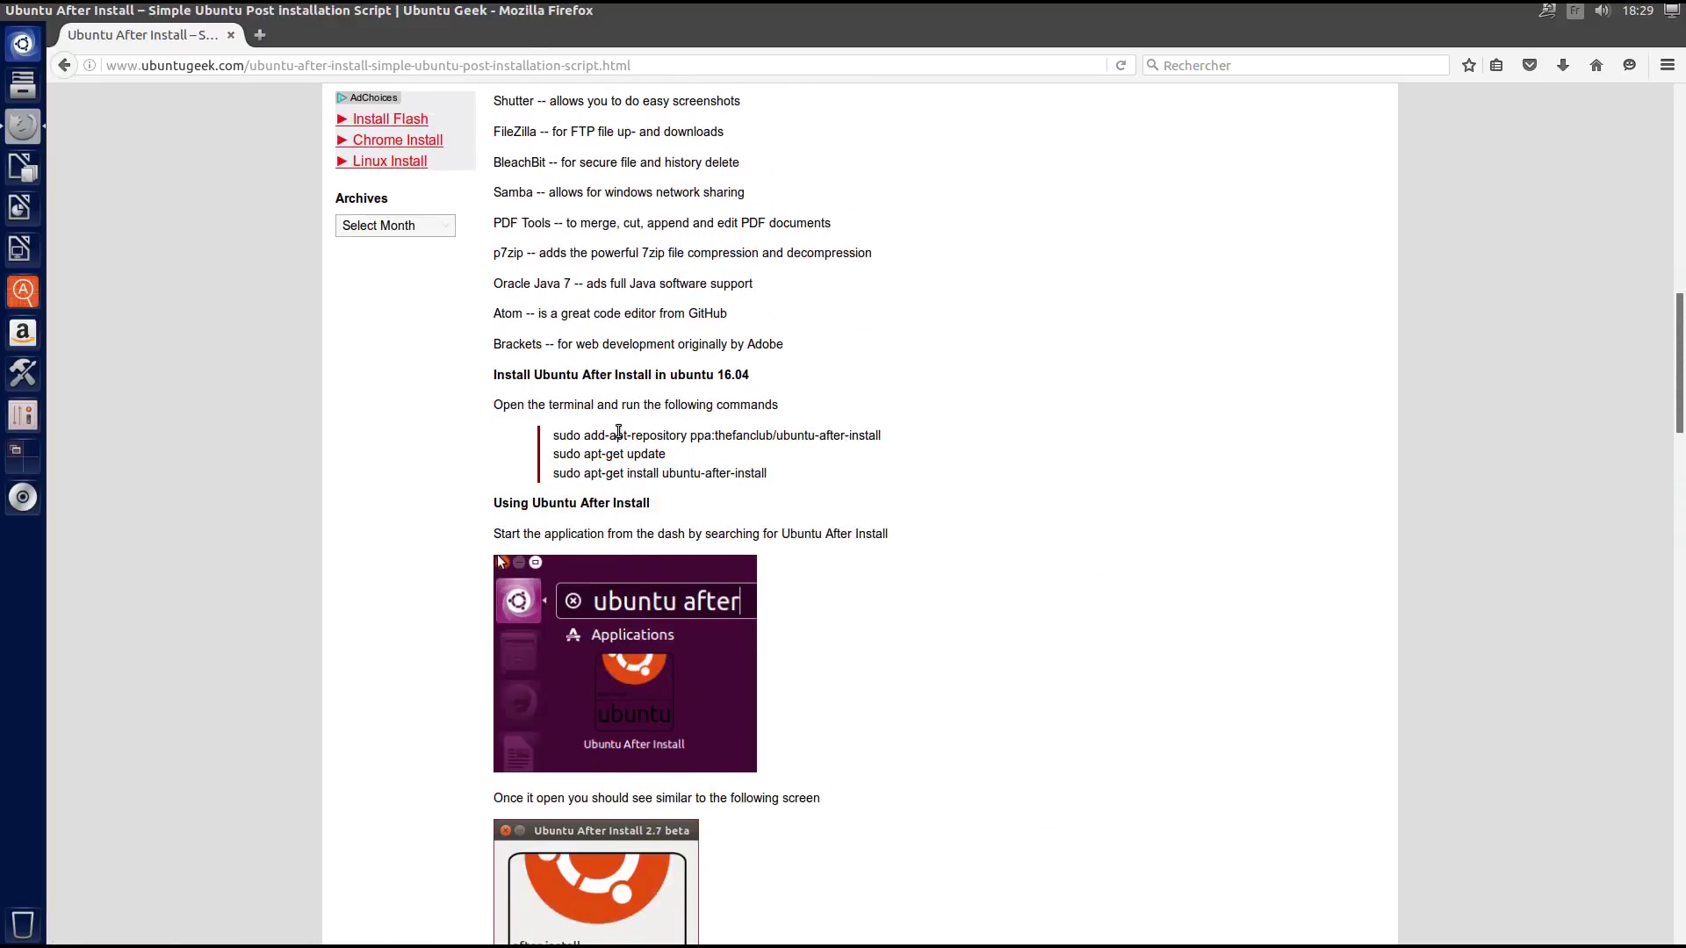
- Open a terminal beside the article and add the repository ppa:thefanclub/ubuntu-after-install with sudo, entering the account password and accepting the addition
key(ctrl+alt+t)
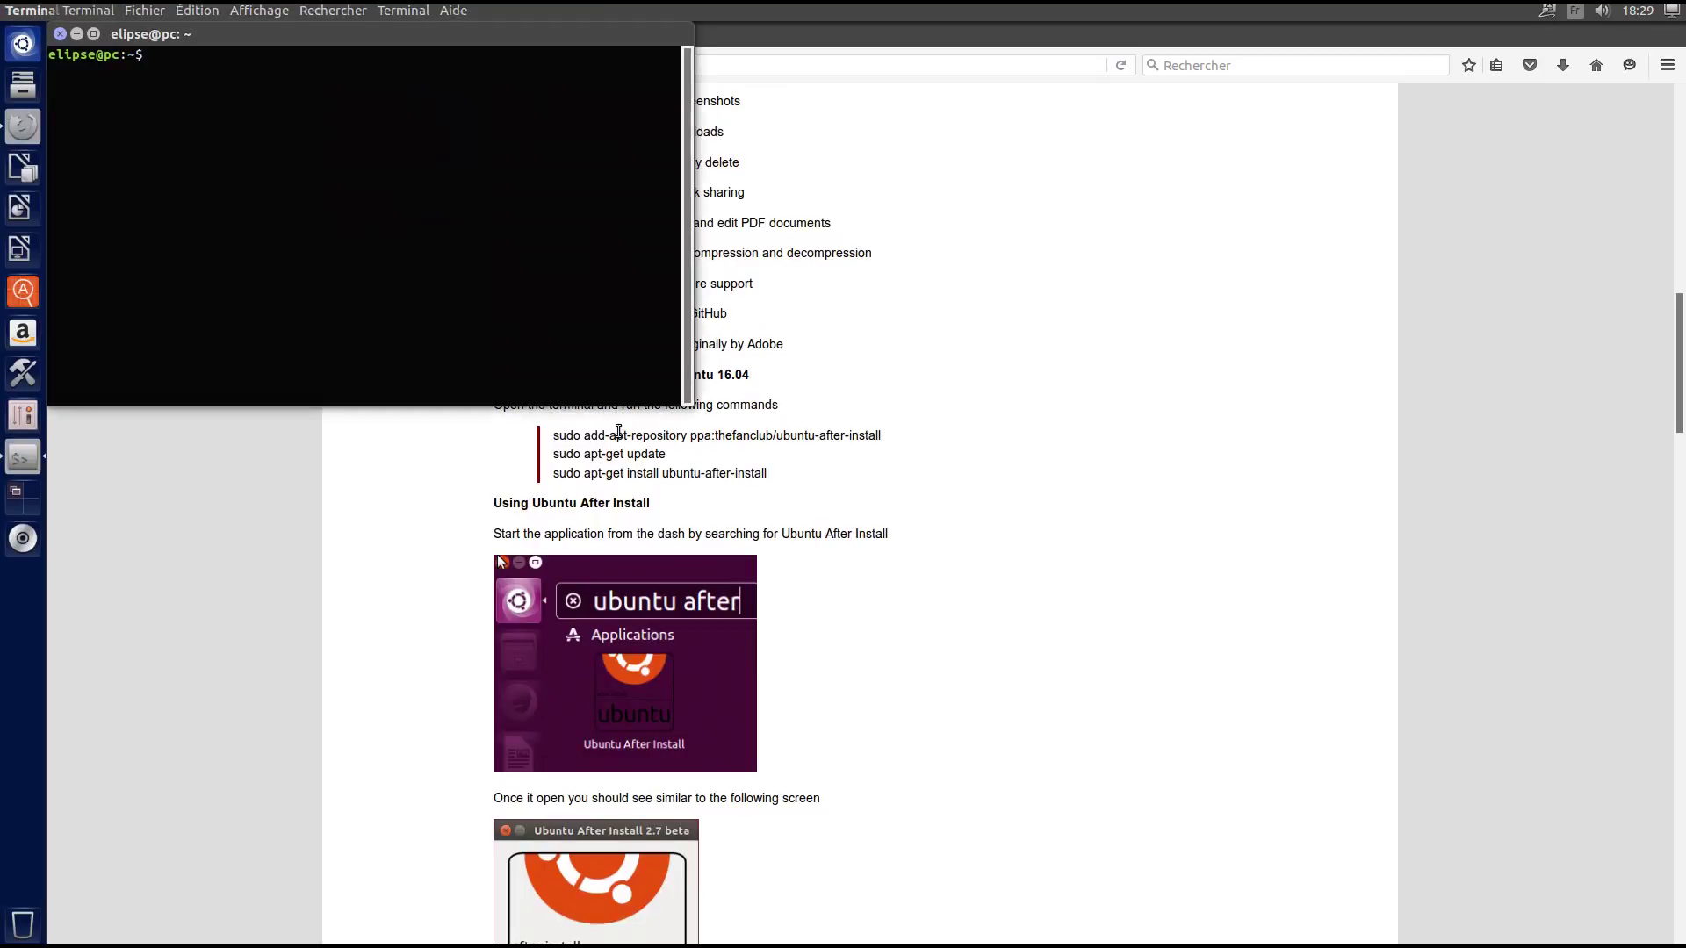
drag(413, 28, 1354, 147)
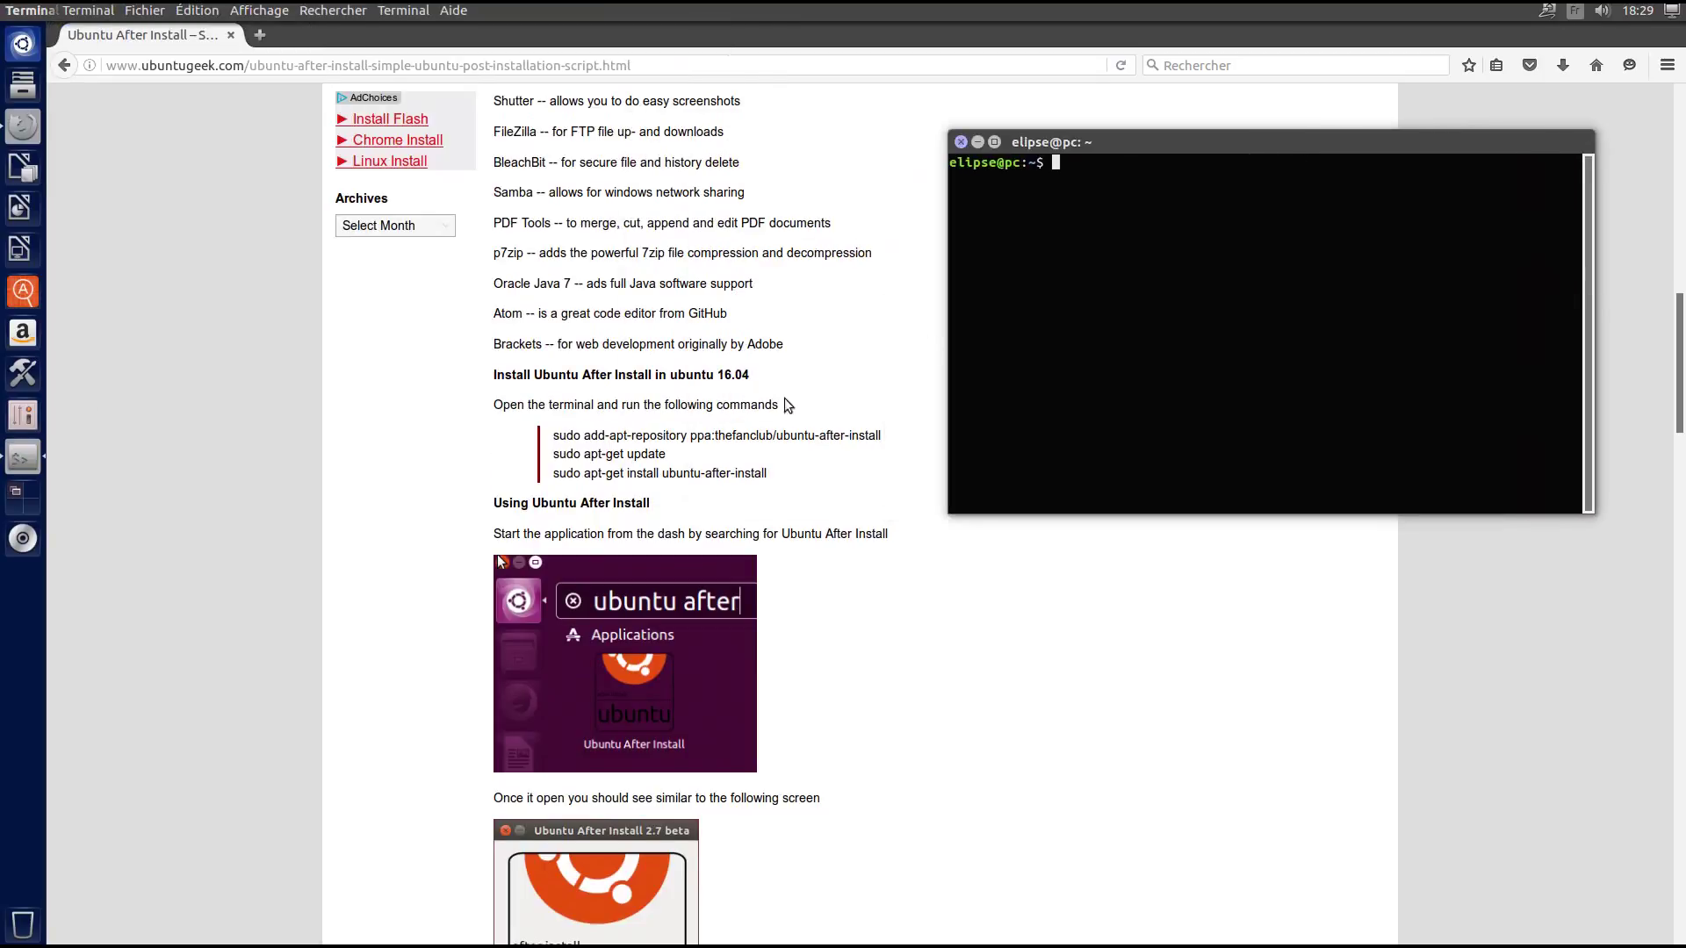
triple_click(778, 437)
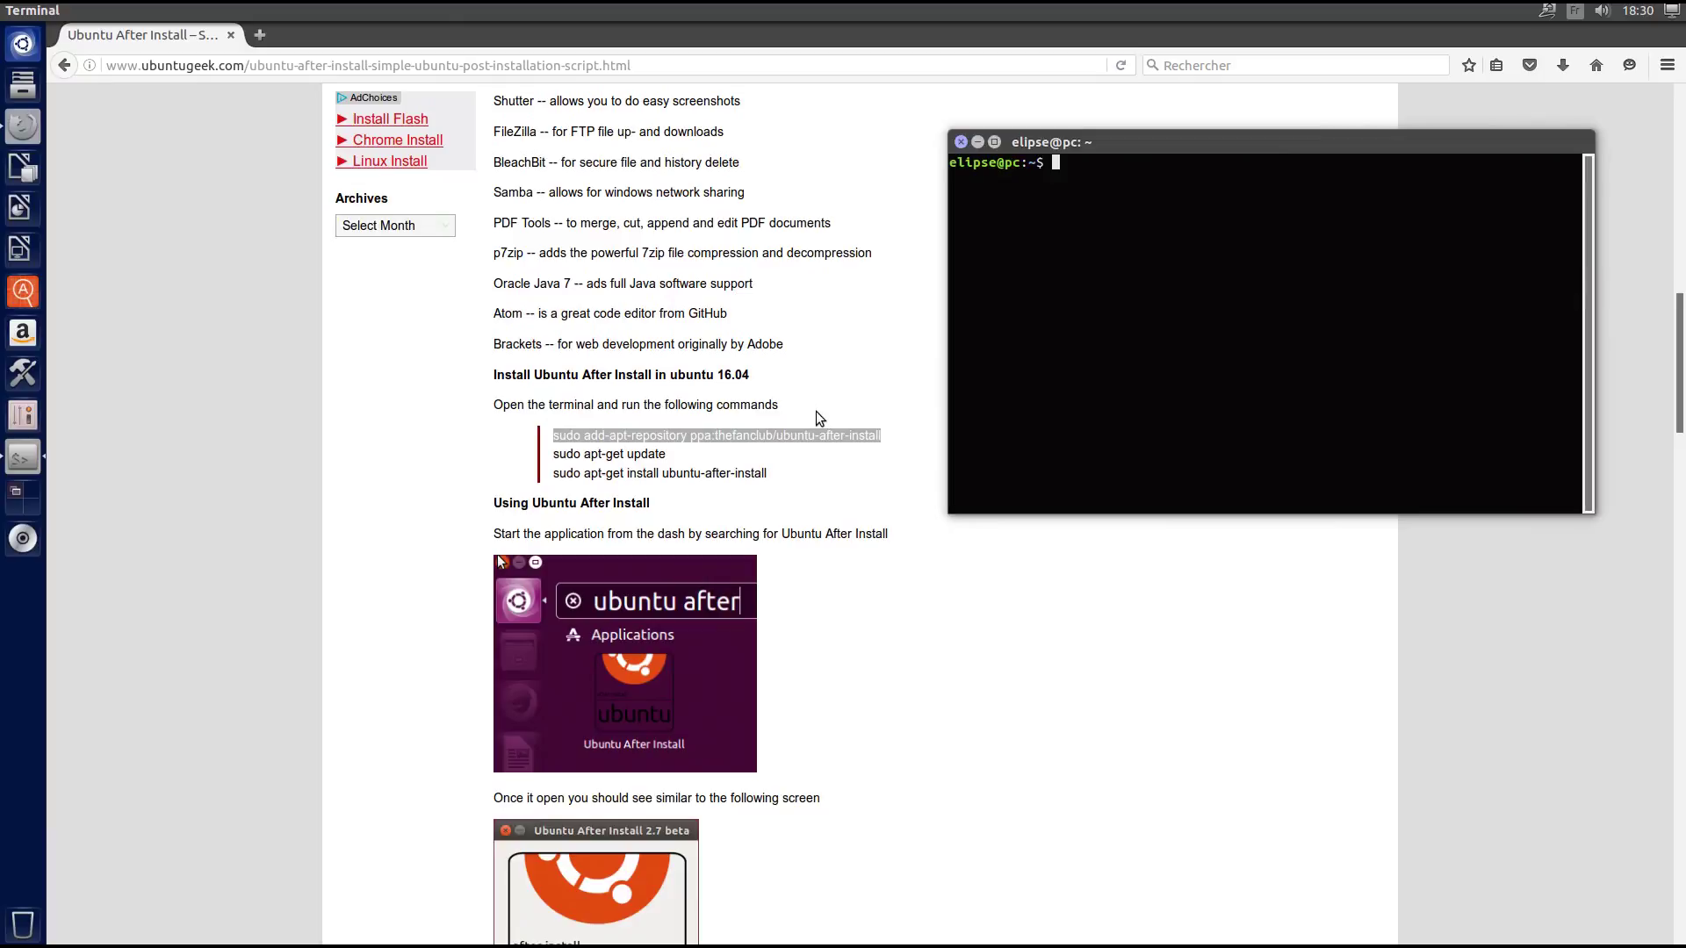
key(ctrl+shift+v)
key(Return)
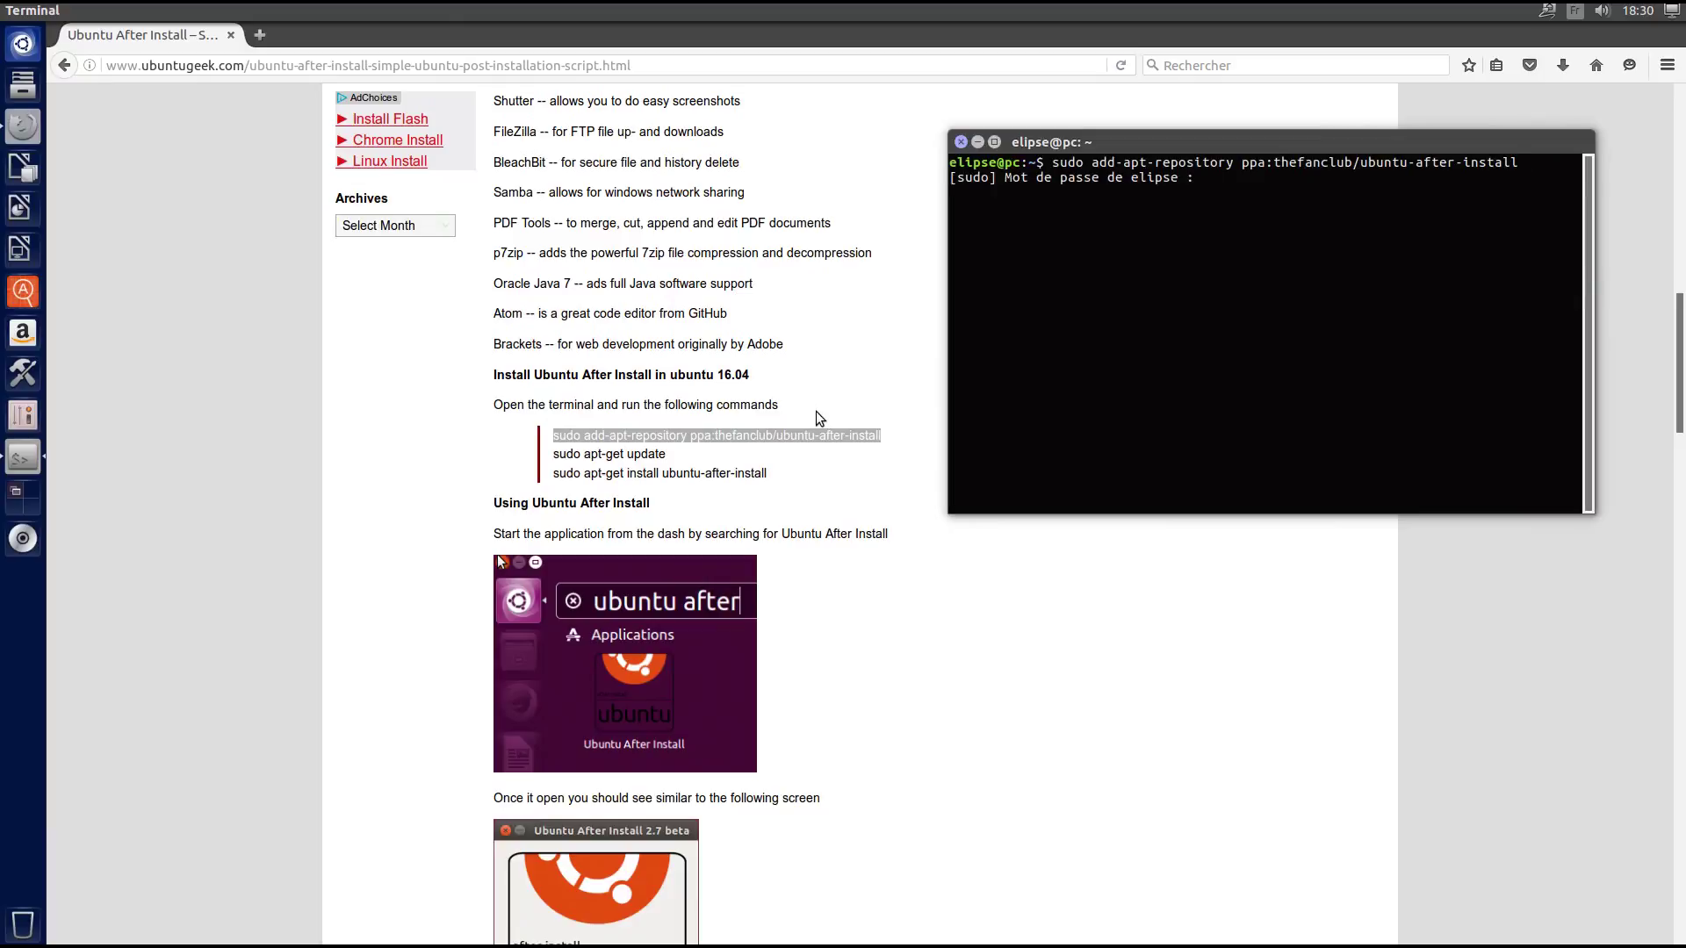
key(Return)
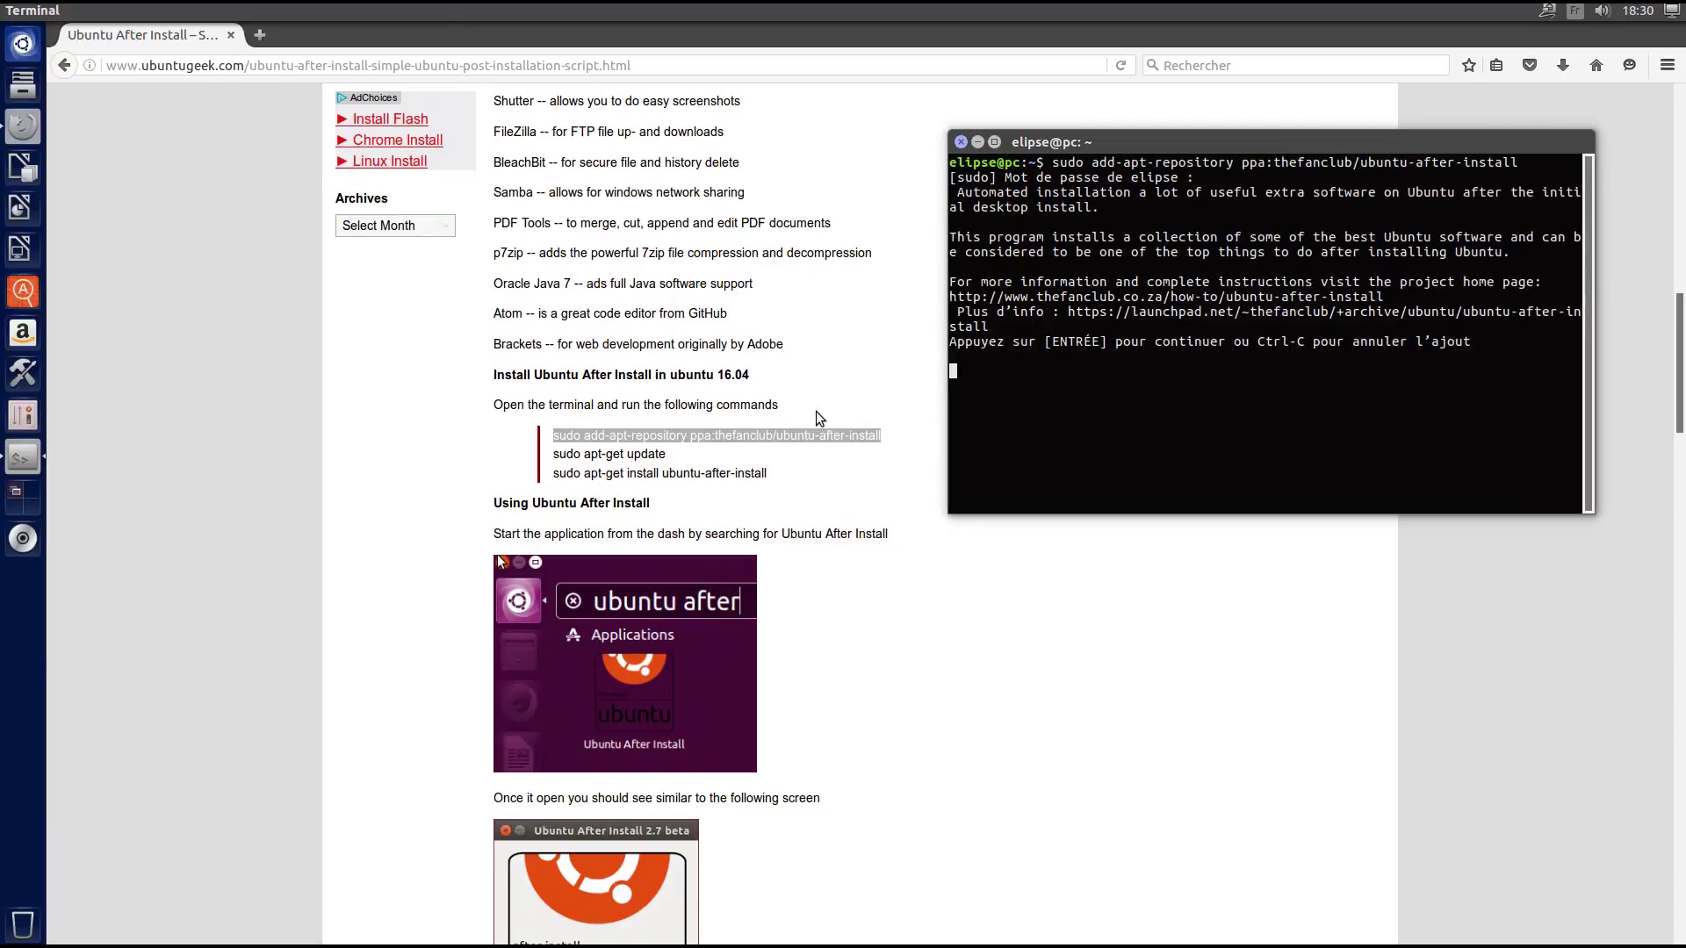
key(Return)
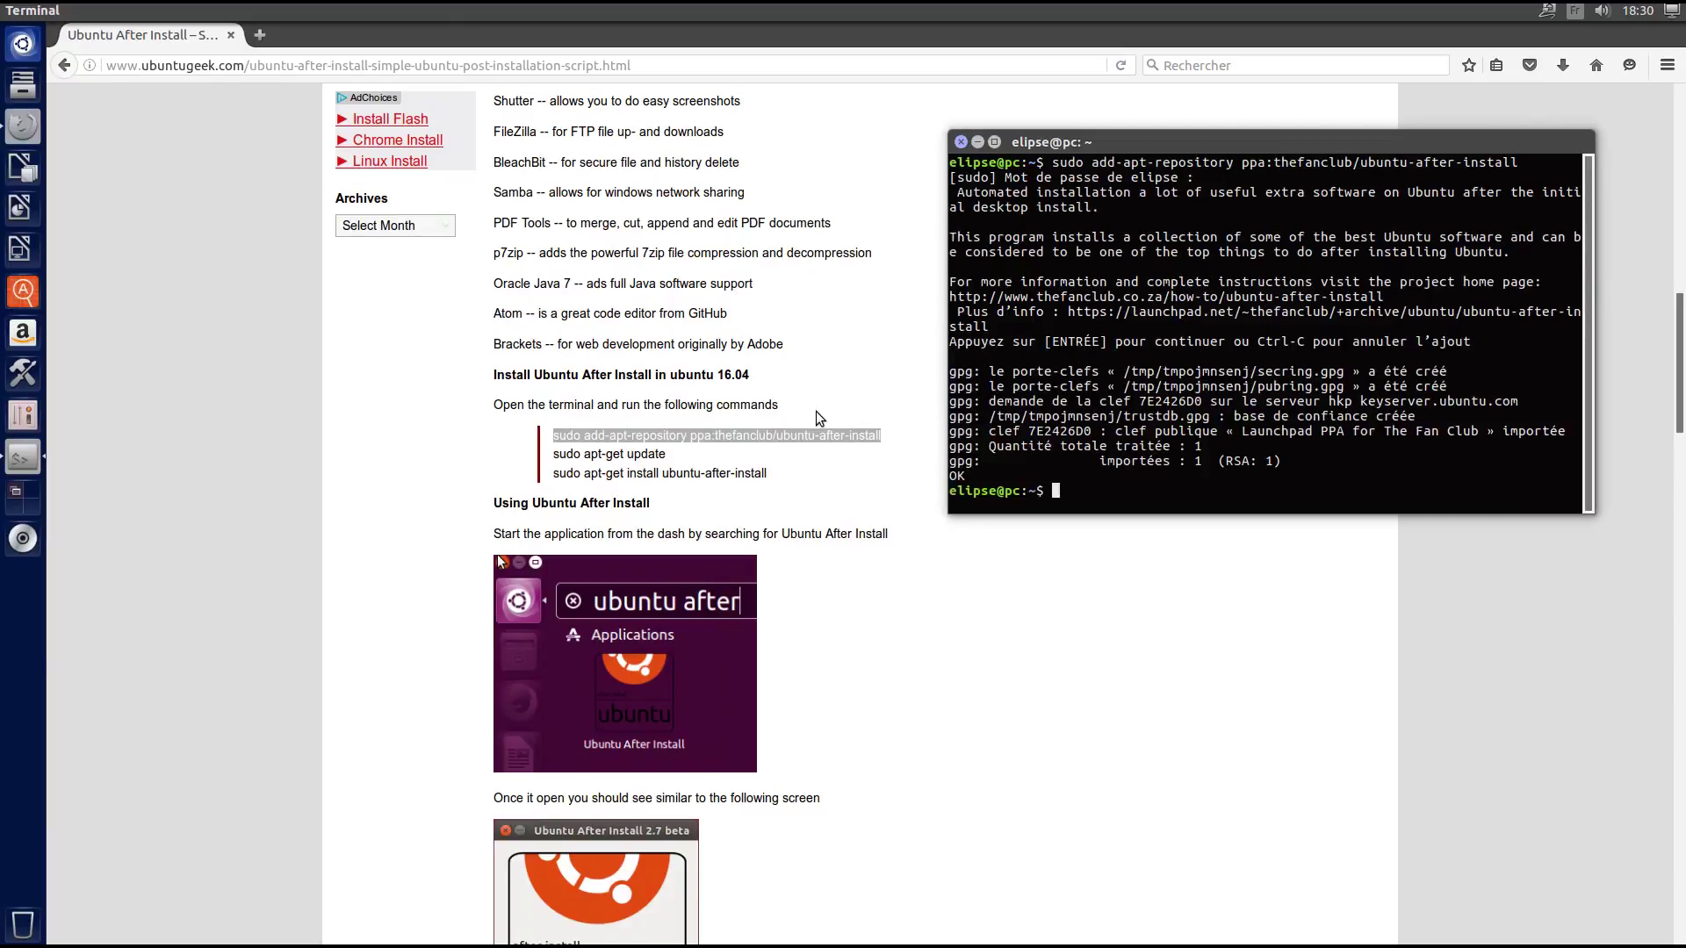
- Refresh the package lists with "sudo apt update" and install the package with "sudo apt-get install ubuntu-after-install", accepting the installation
text(sudo apt update)
key(Return)
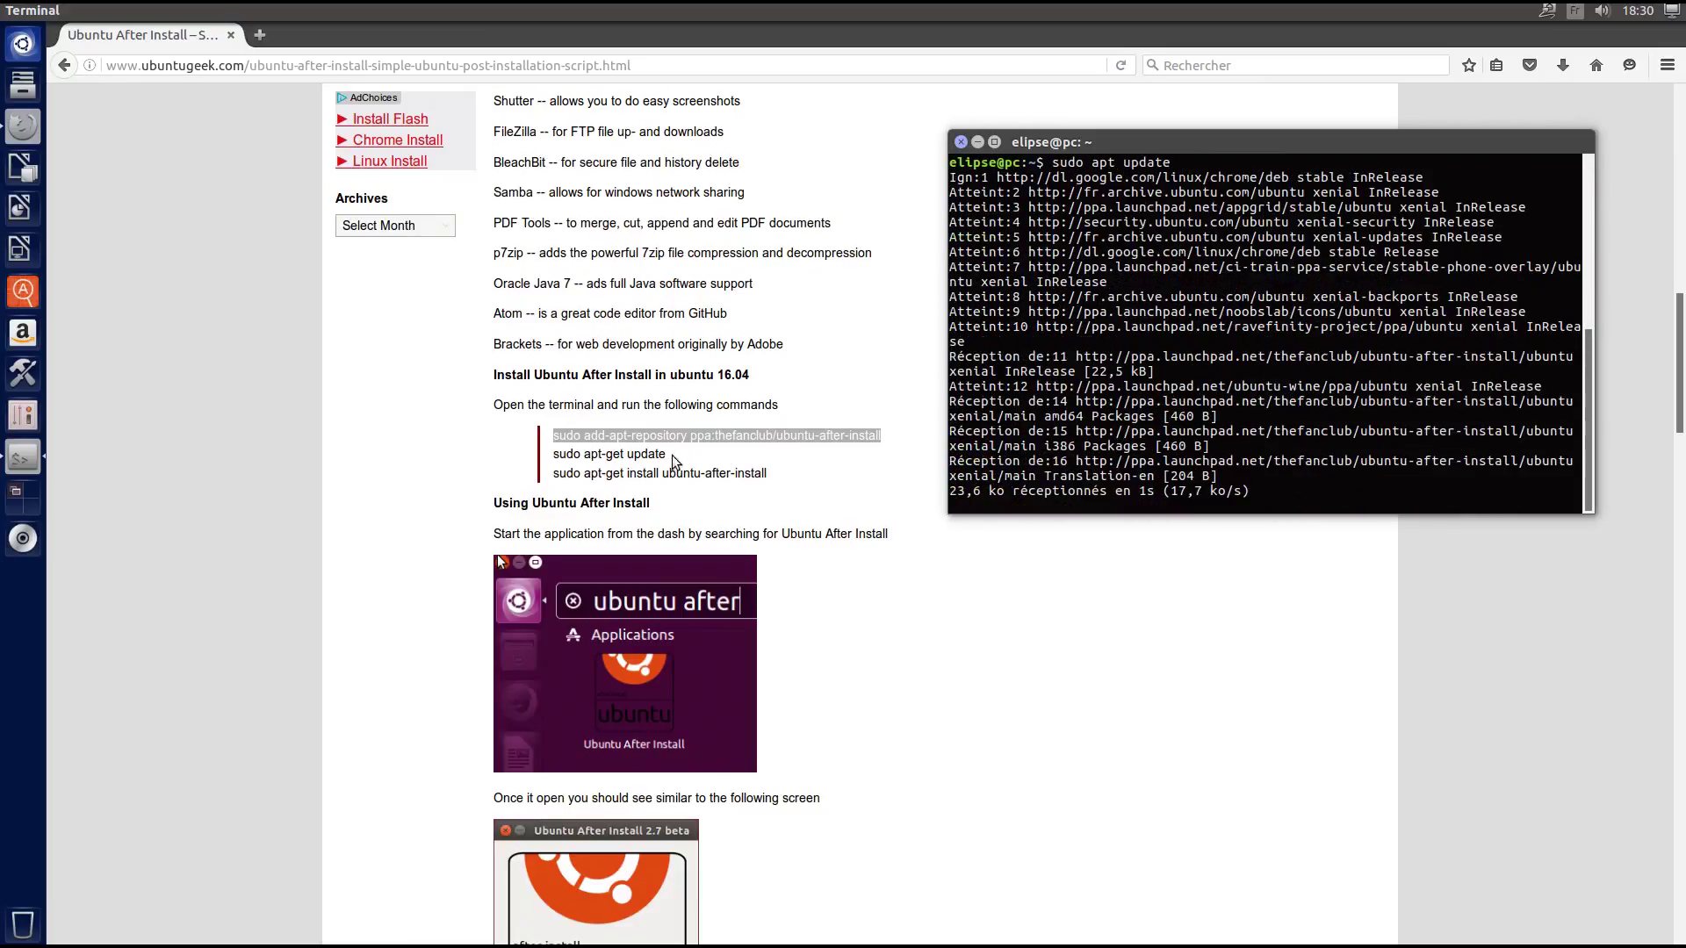
triple_click(667, 473)
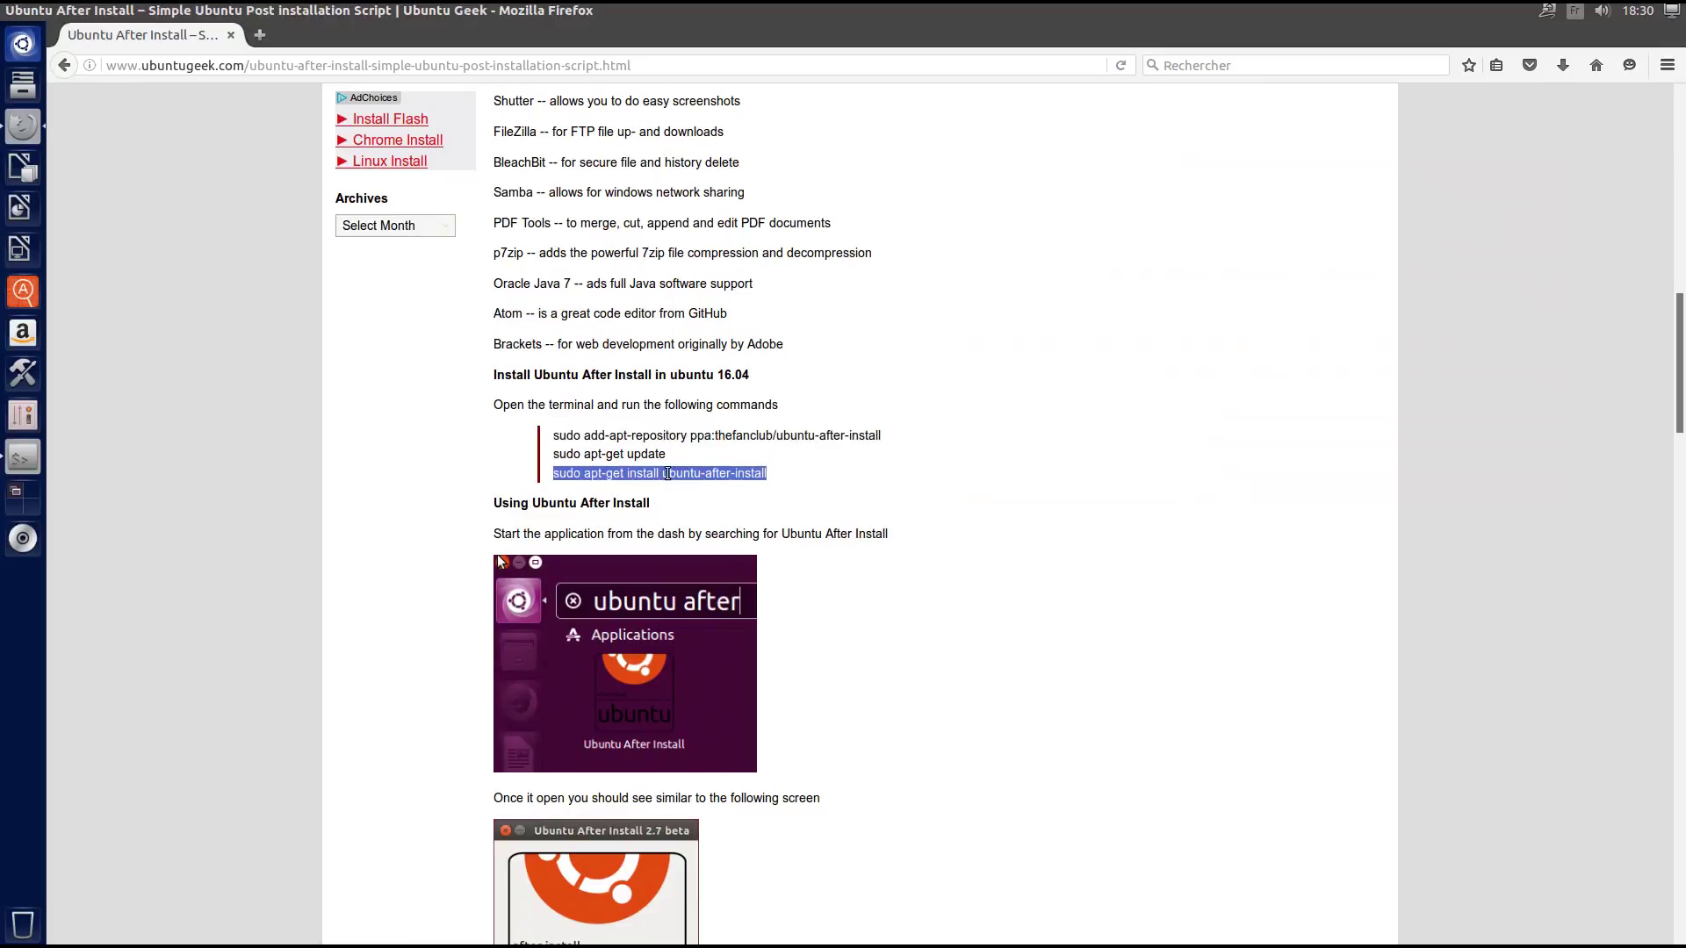
click(11, 459)
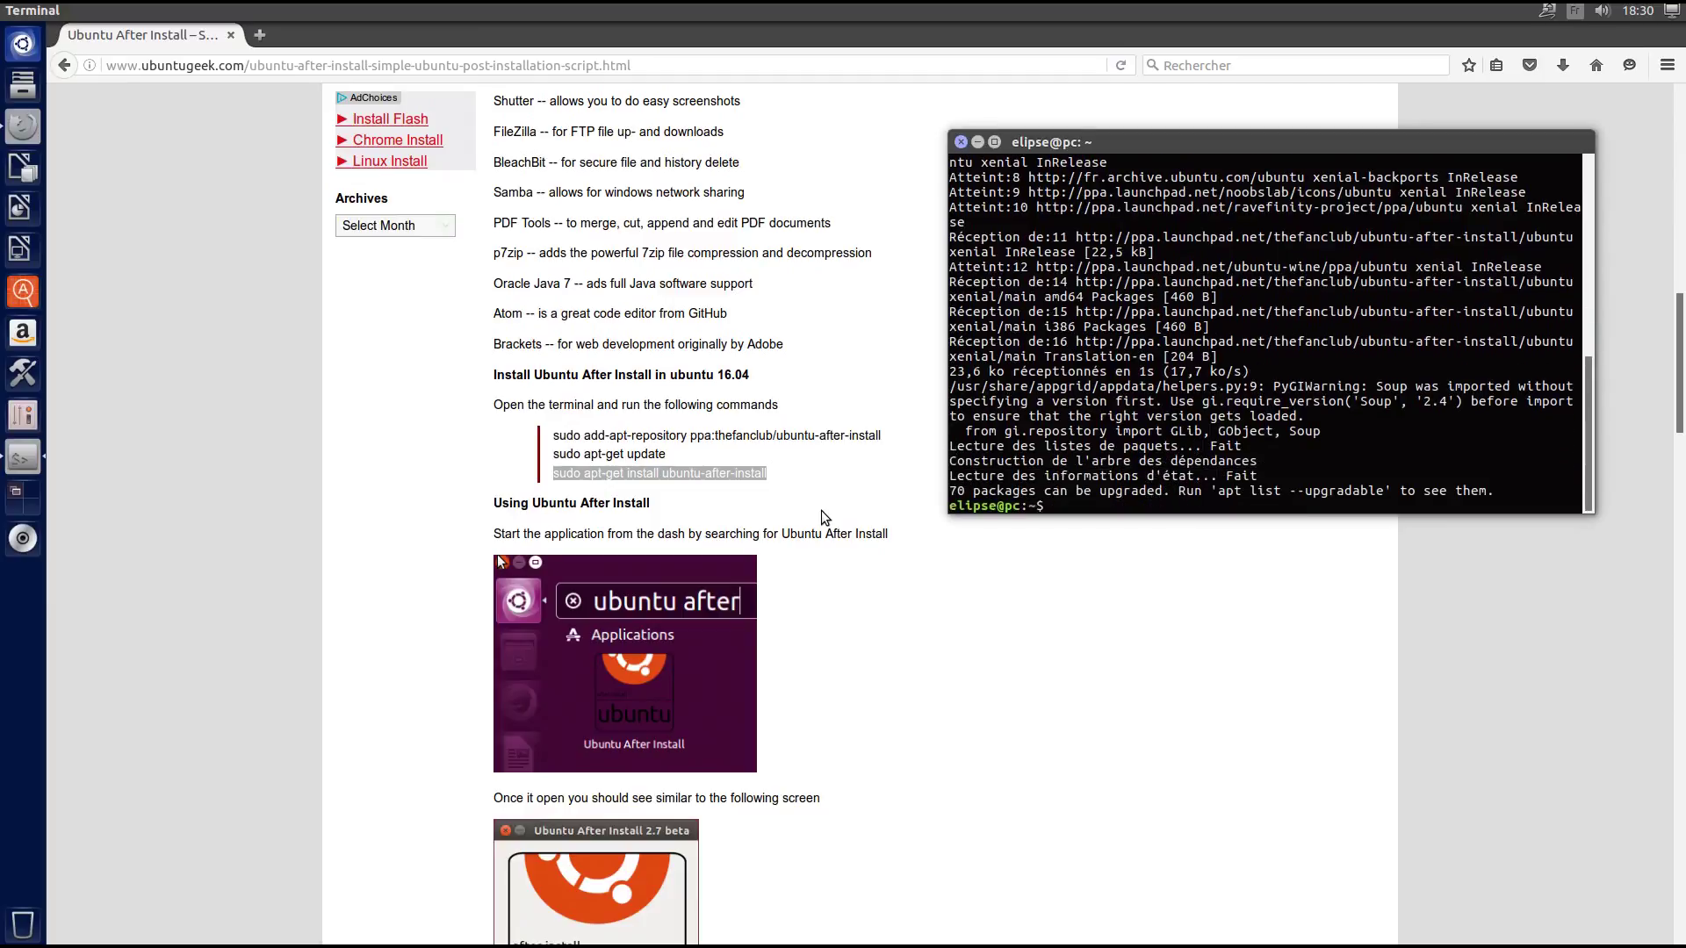
text(sudo apt-get install ubuntu-after-install)
key(Return)
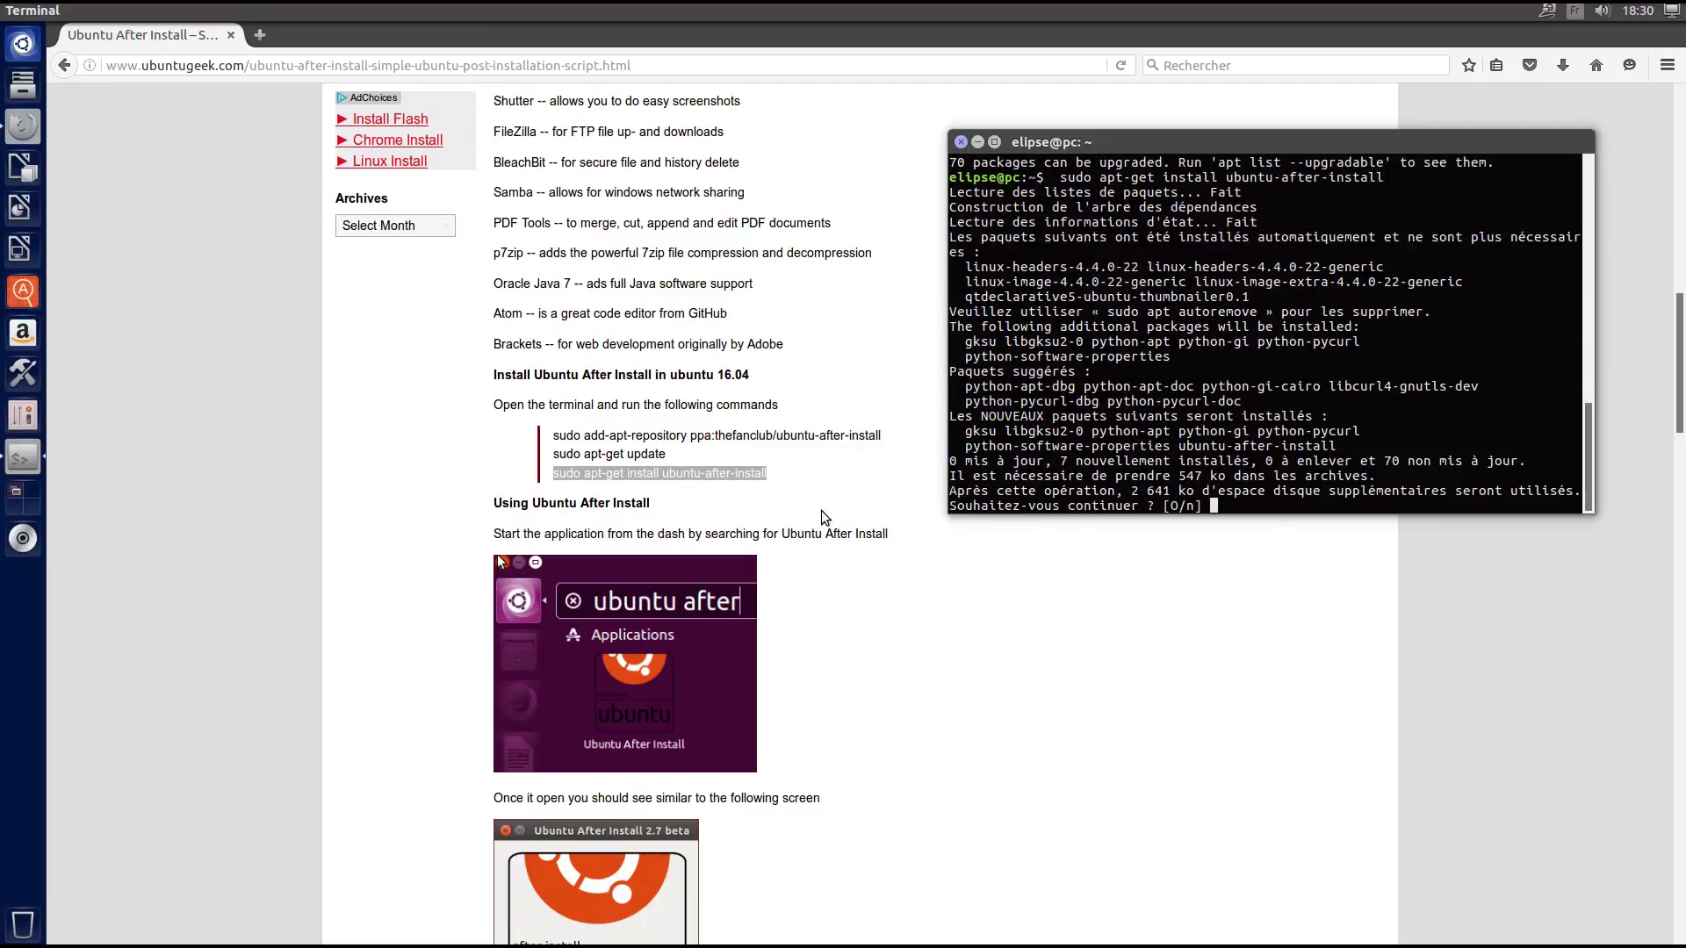
key(Return)
- Close the terminal and minimize the browser window to return to the desktop
drag(1062, 140, 1096, 151)
click(993, 155)
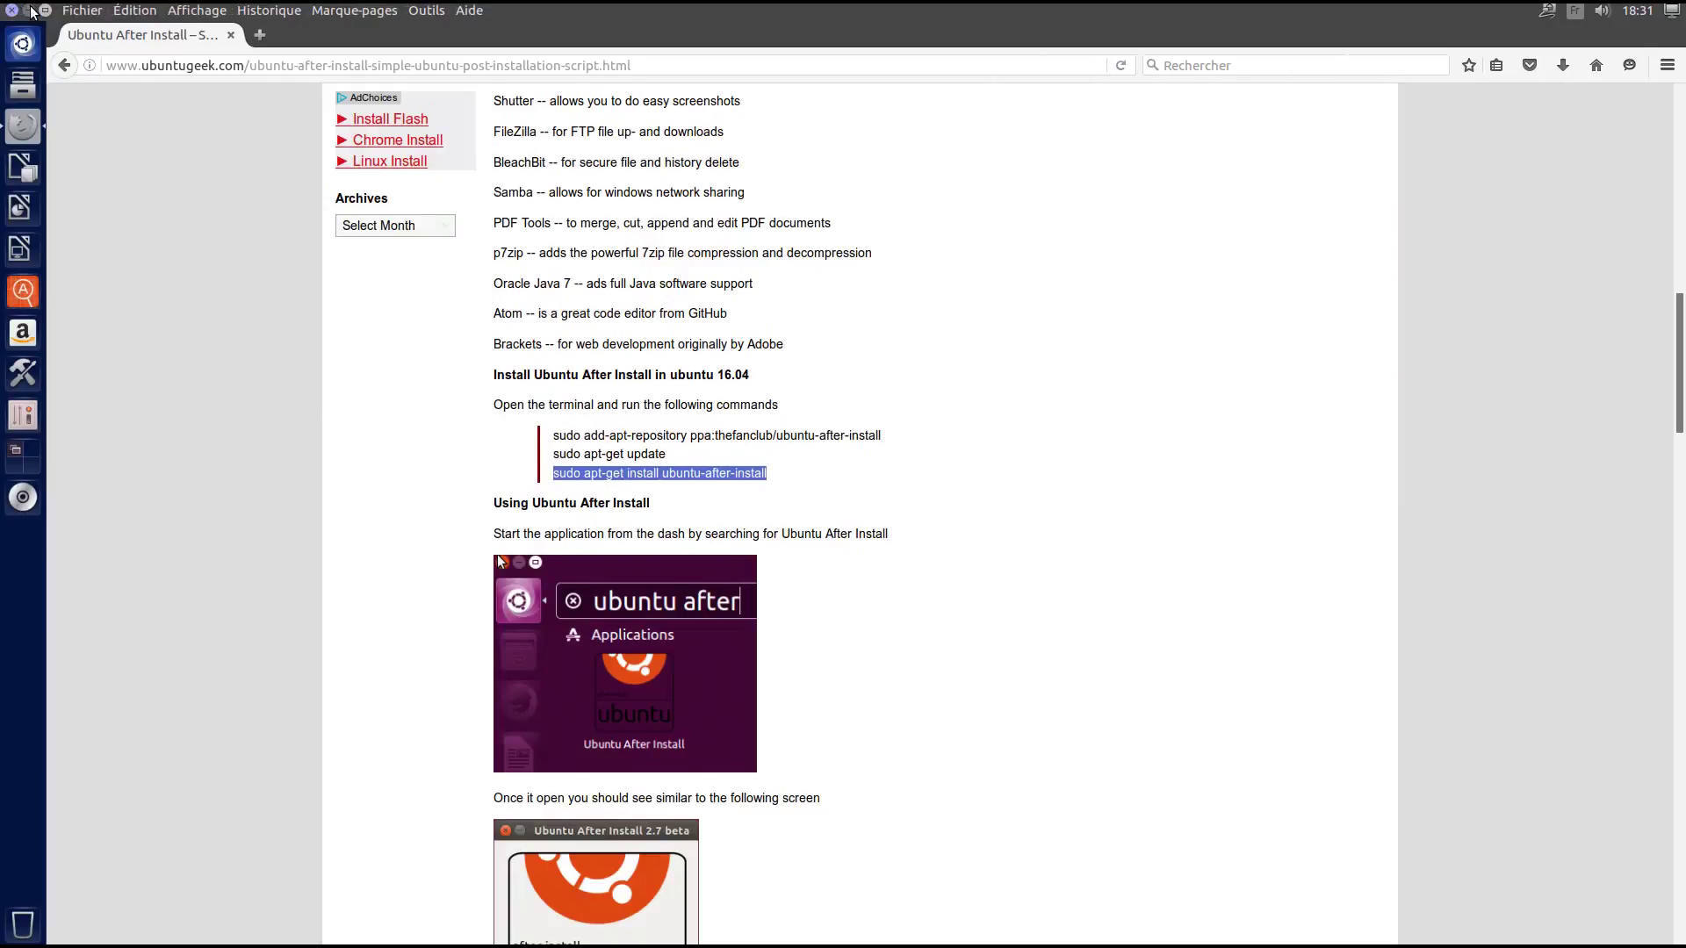
click(29, 11)
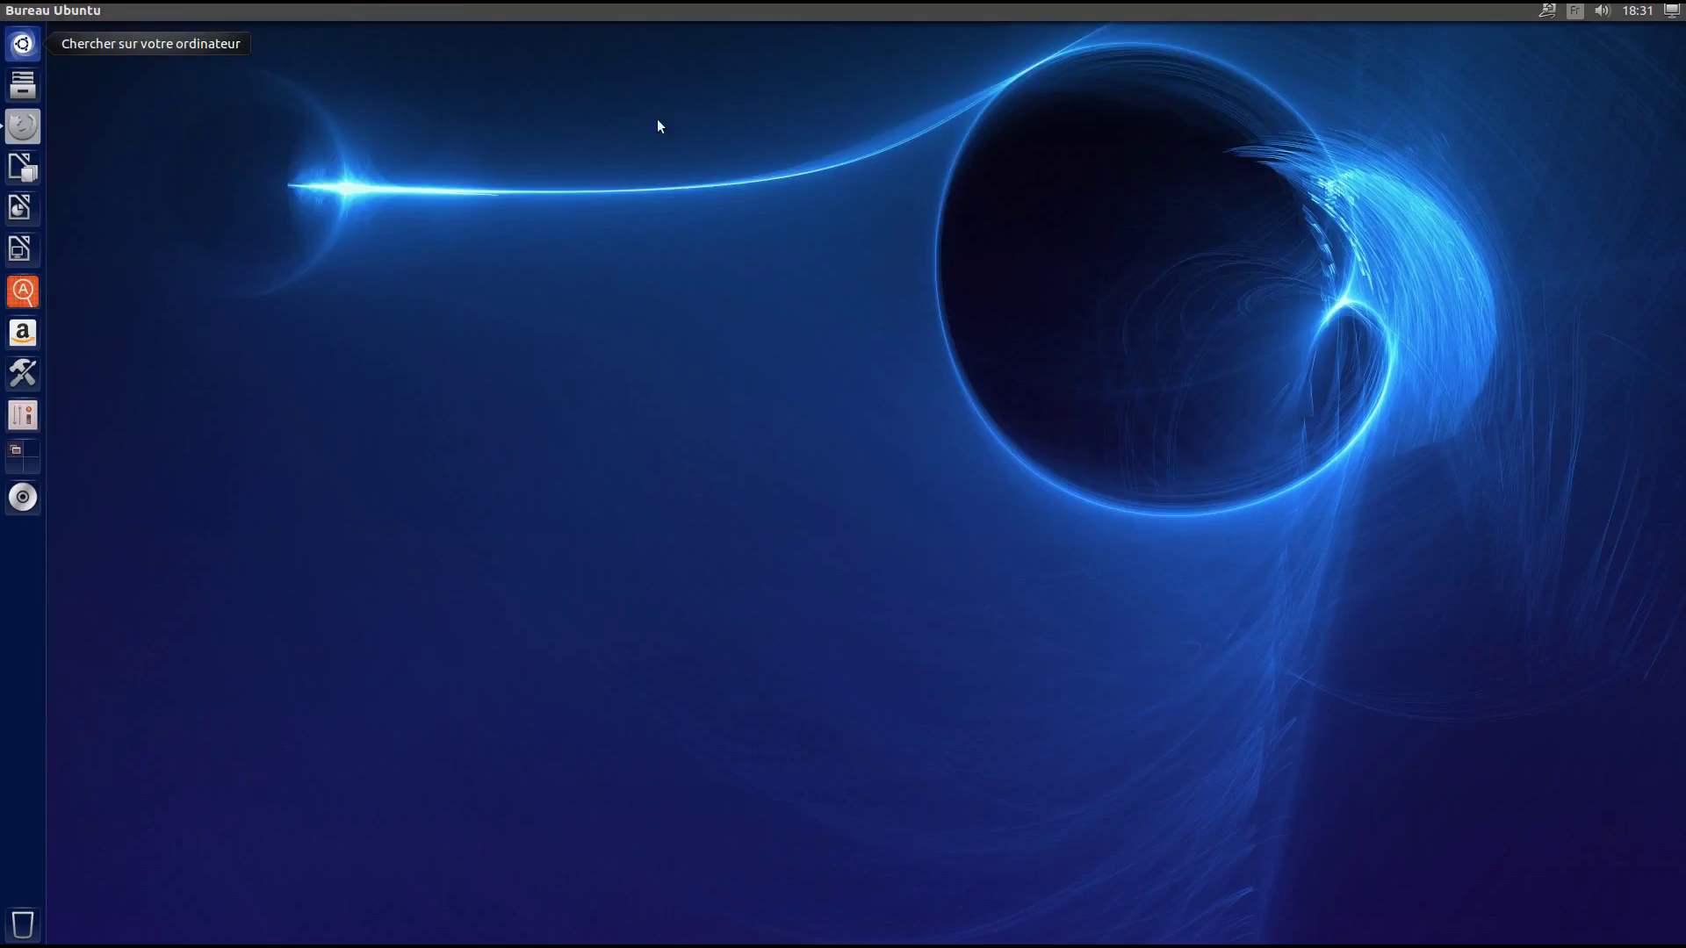
- Search the computer for "ubun", launch Ubuntu After Install and authorize it with the administrator password
click(24, 44)
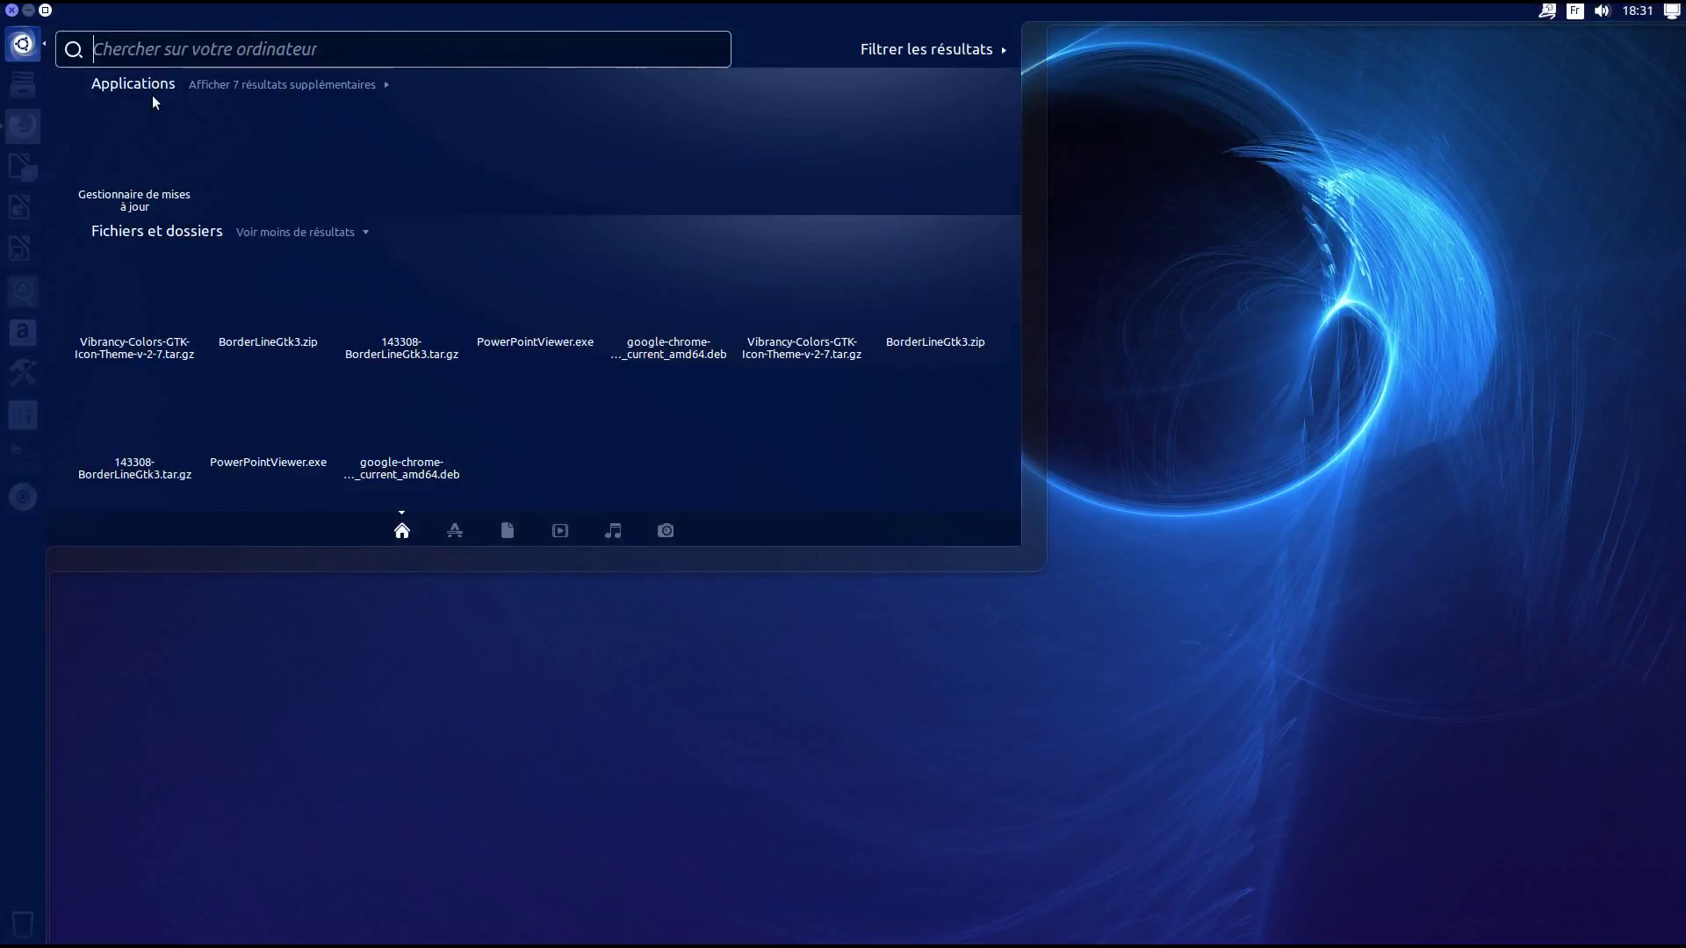
text(ub)
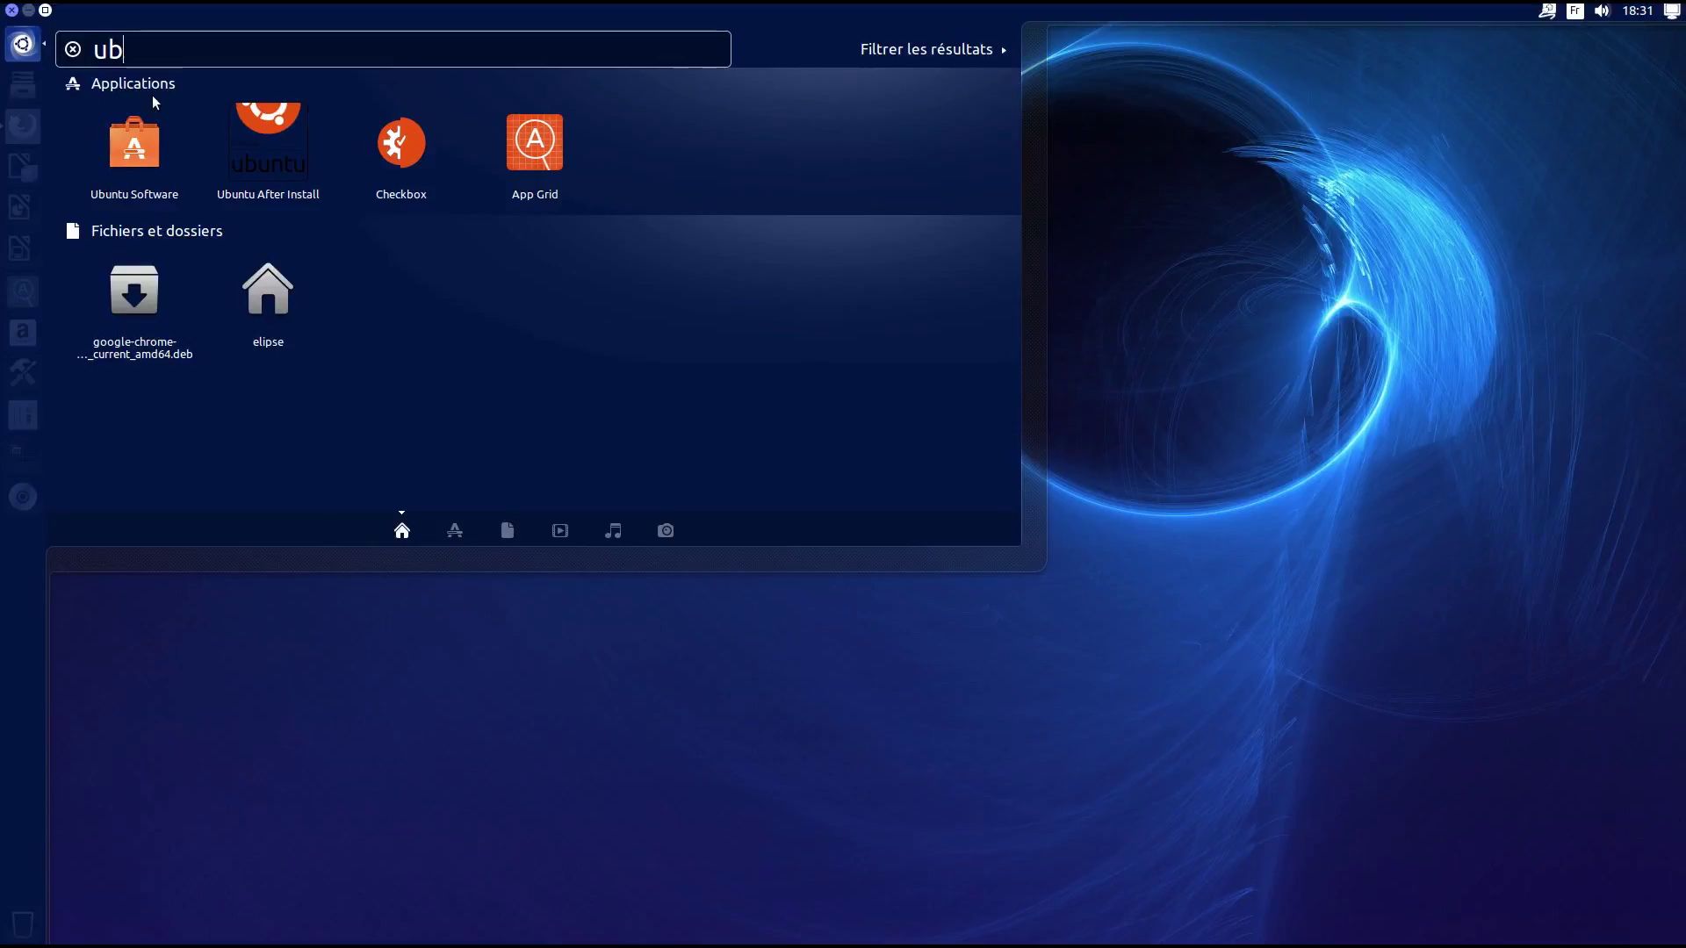
text(un)
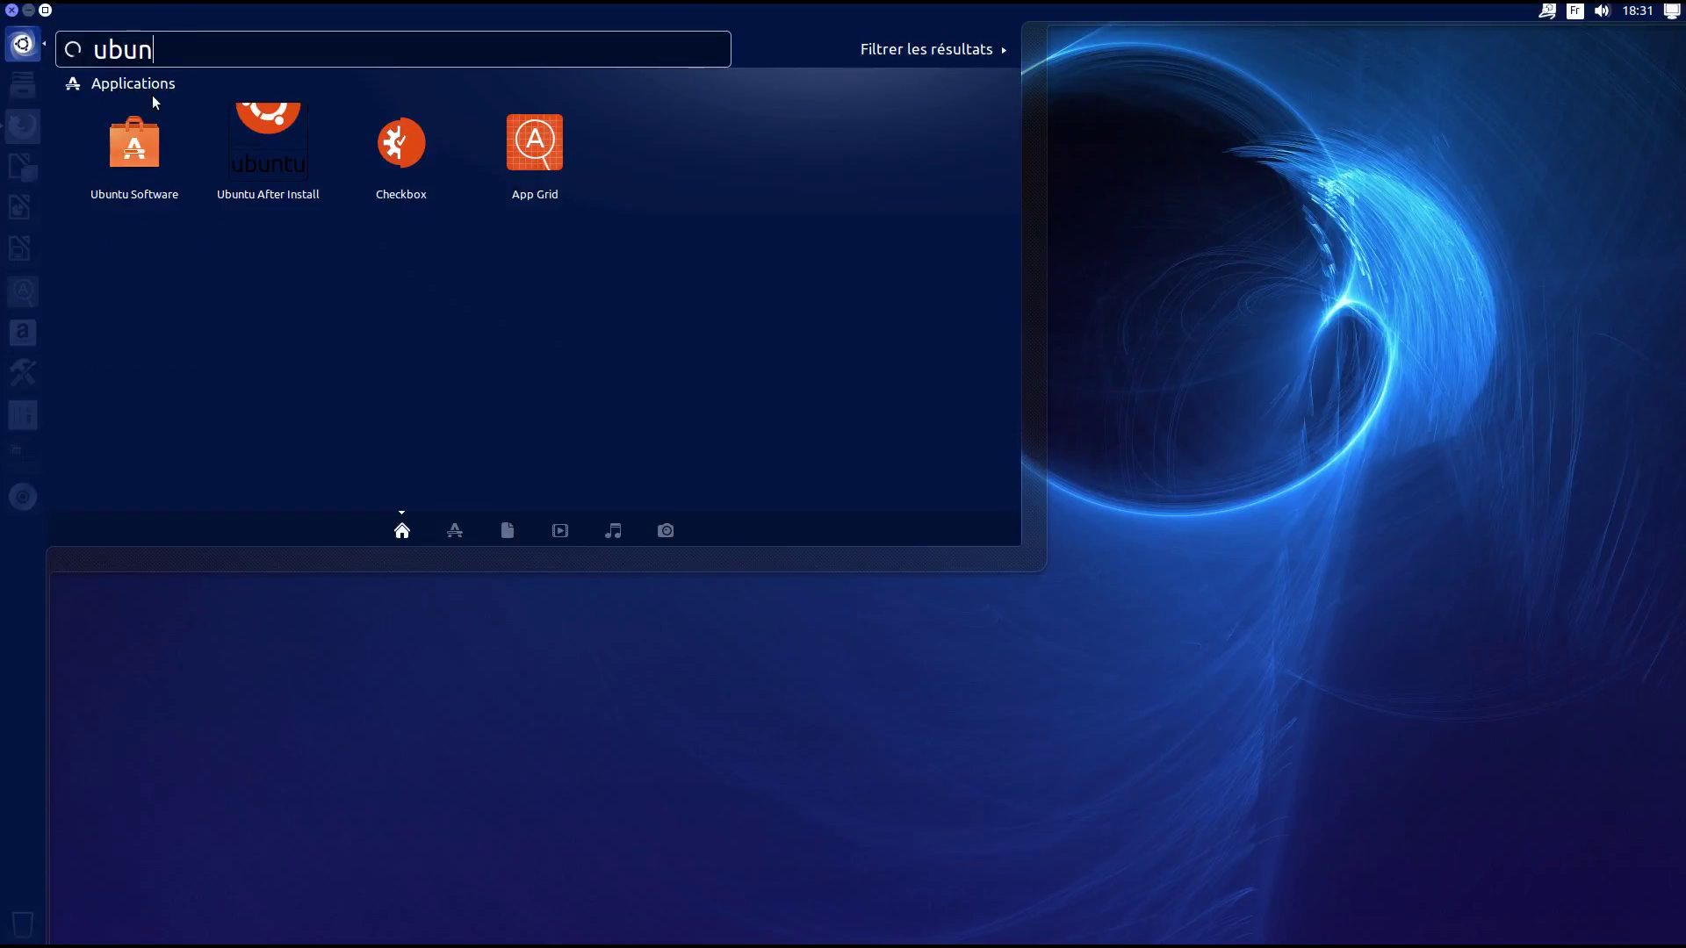
click(257, 125)
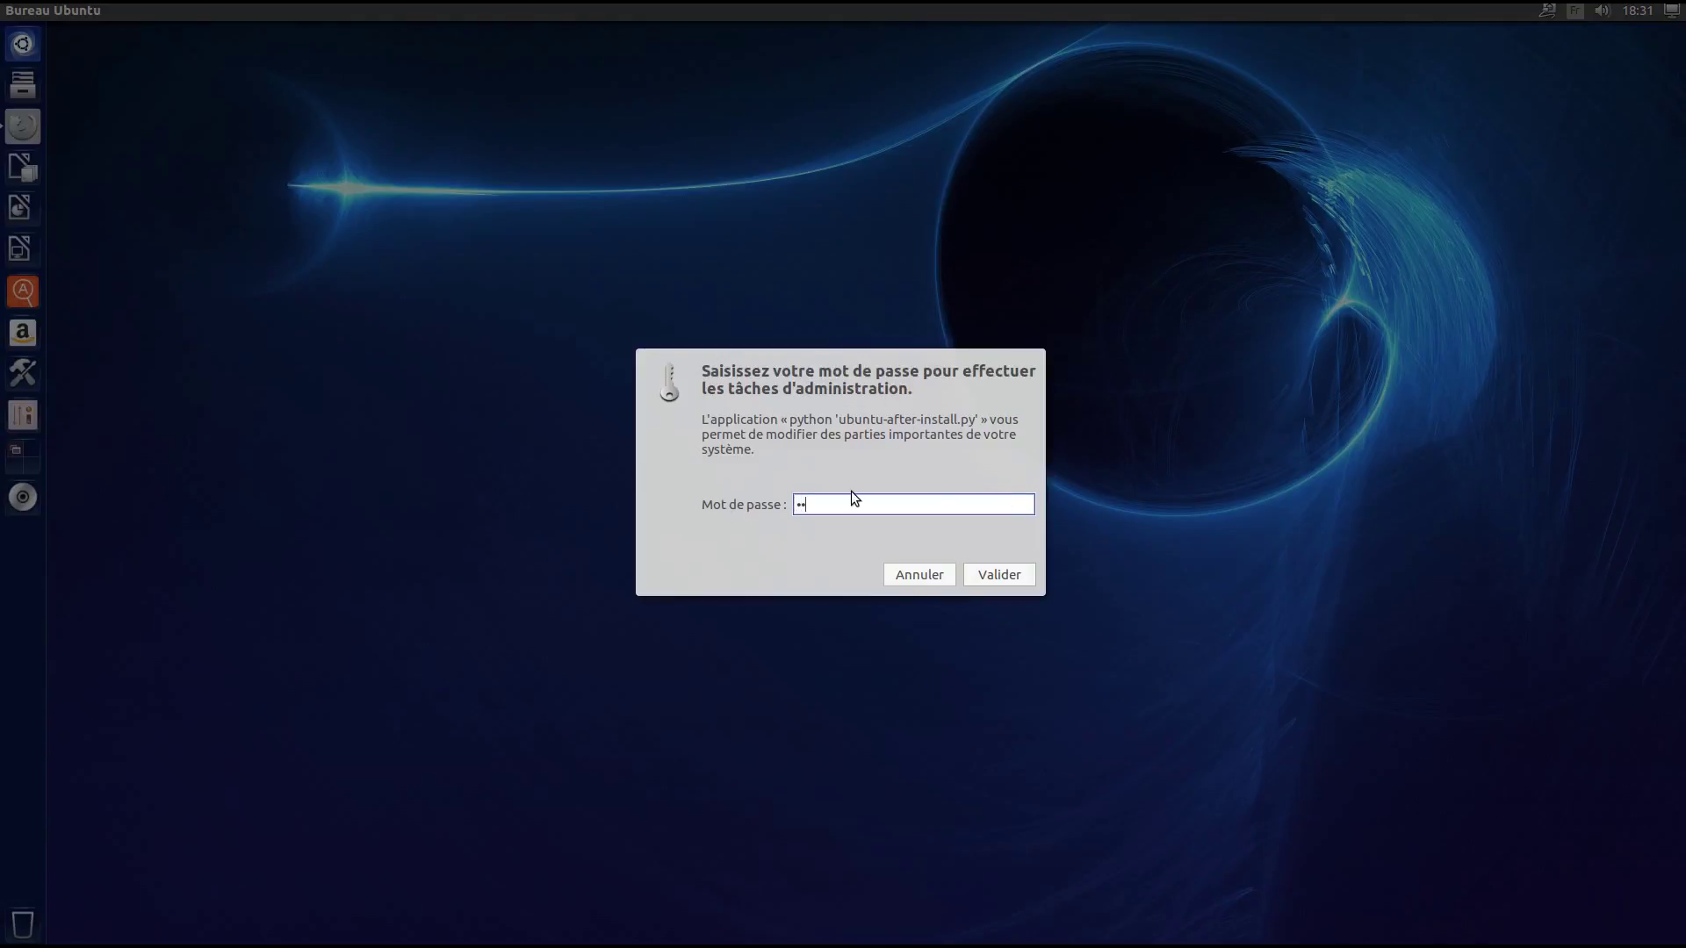
text(••••••••••••••)
key(Return)
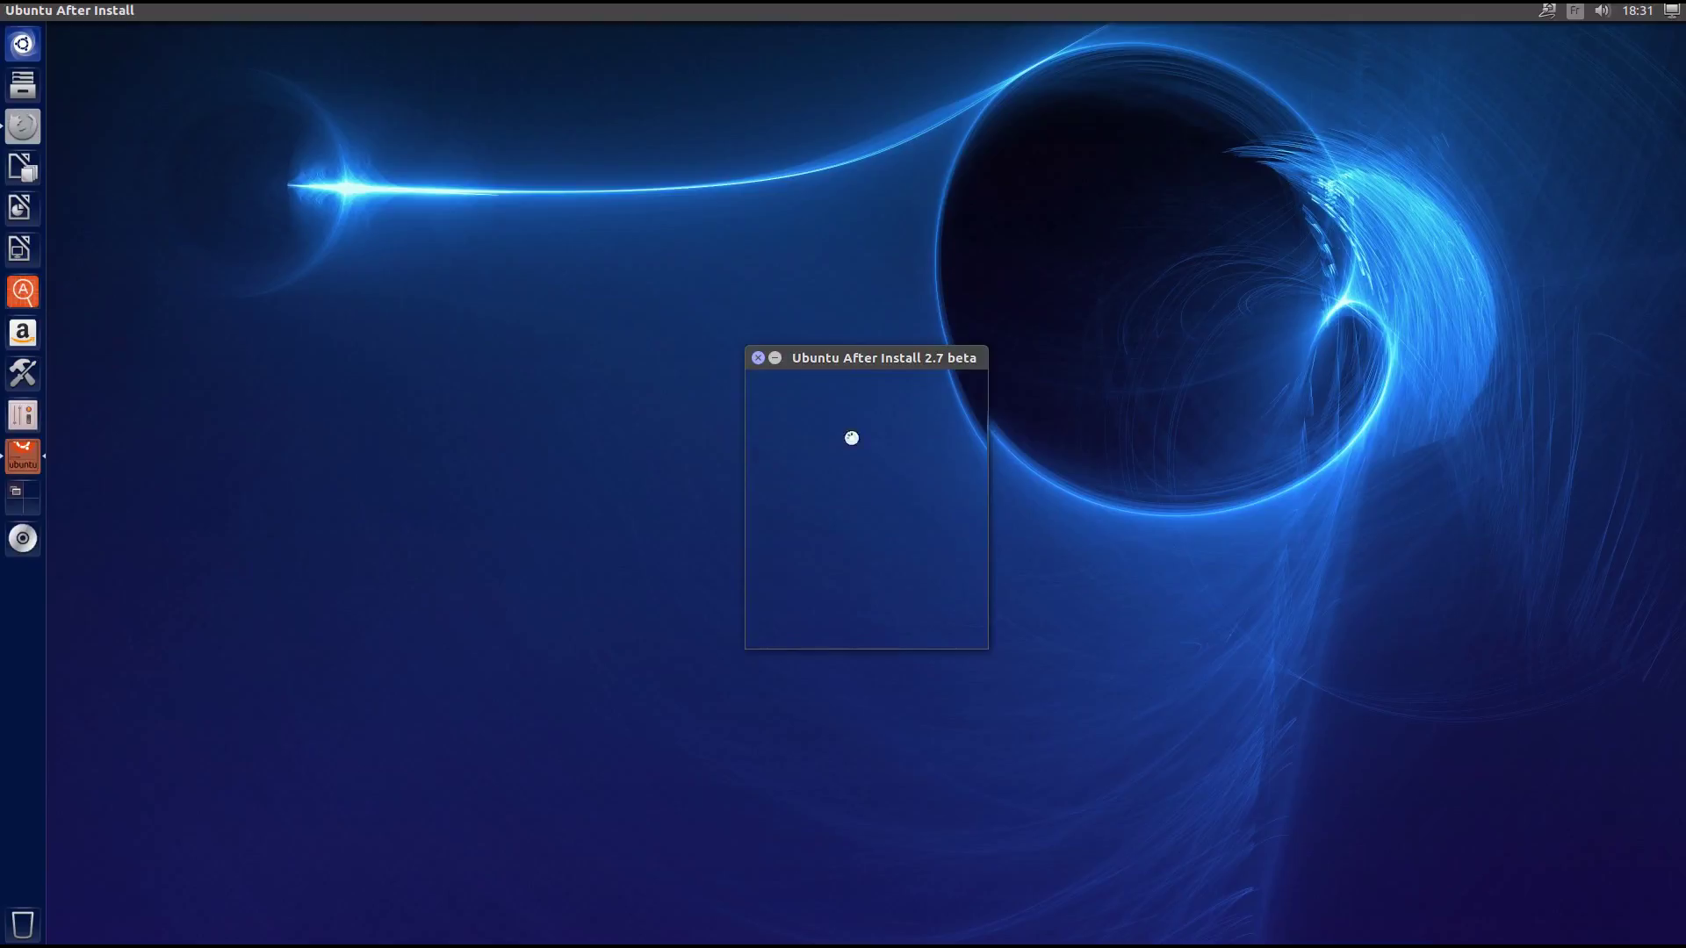
drag(795, 340, 713, 252)
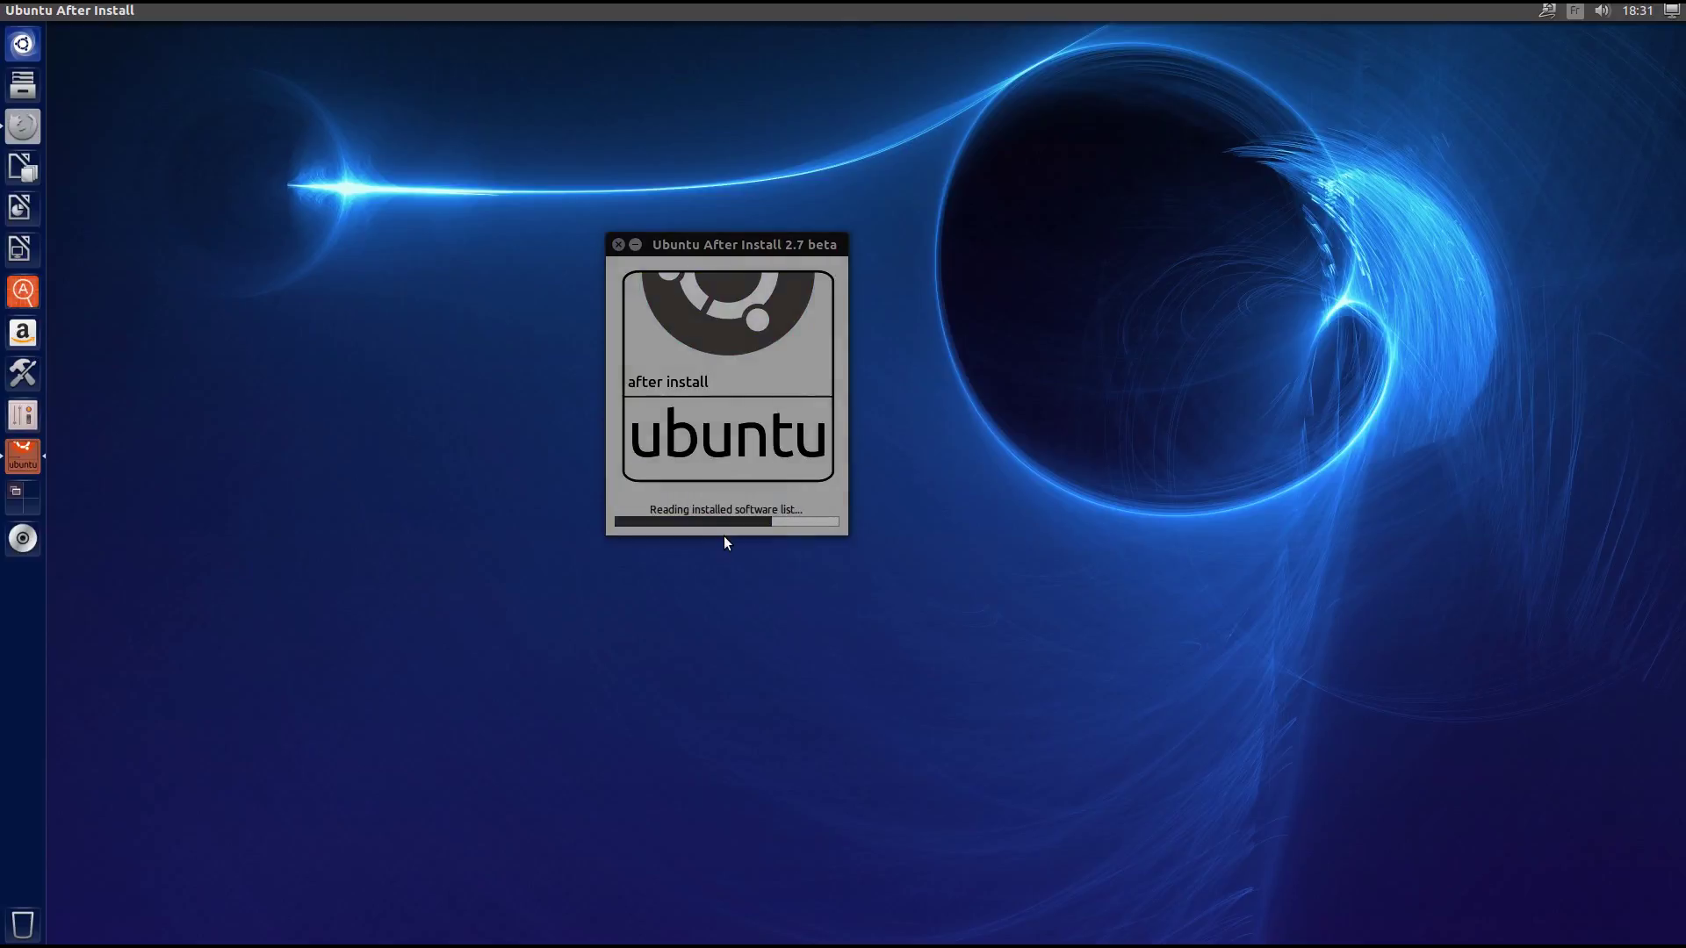
drag(713, 244, 610, 219)
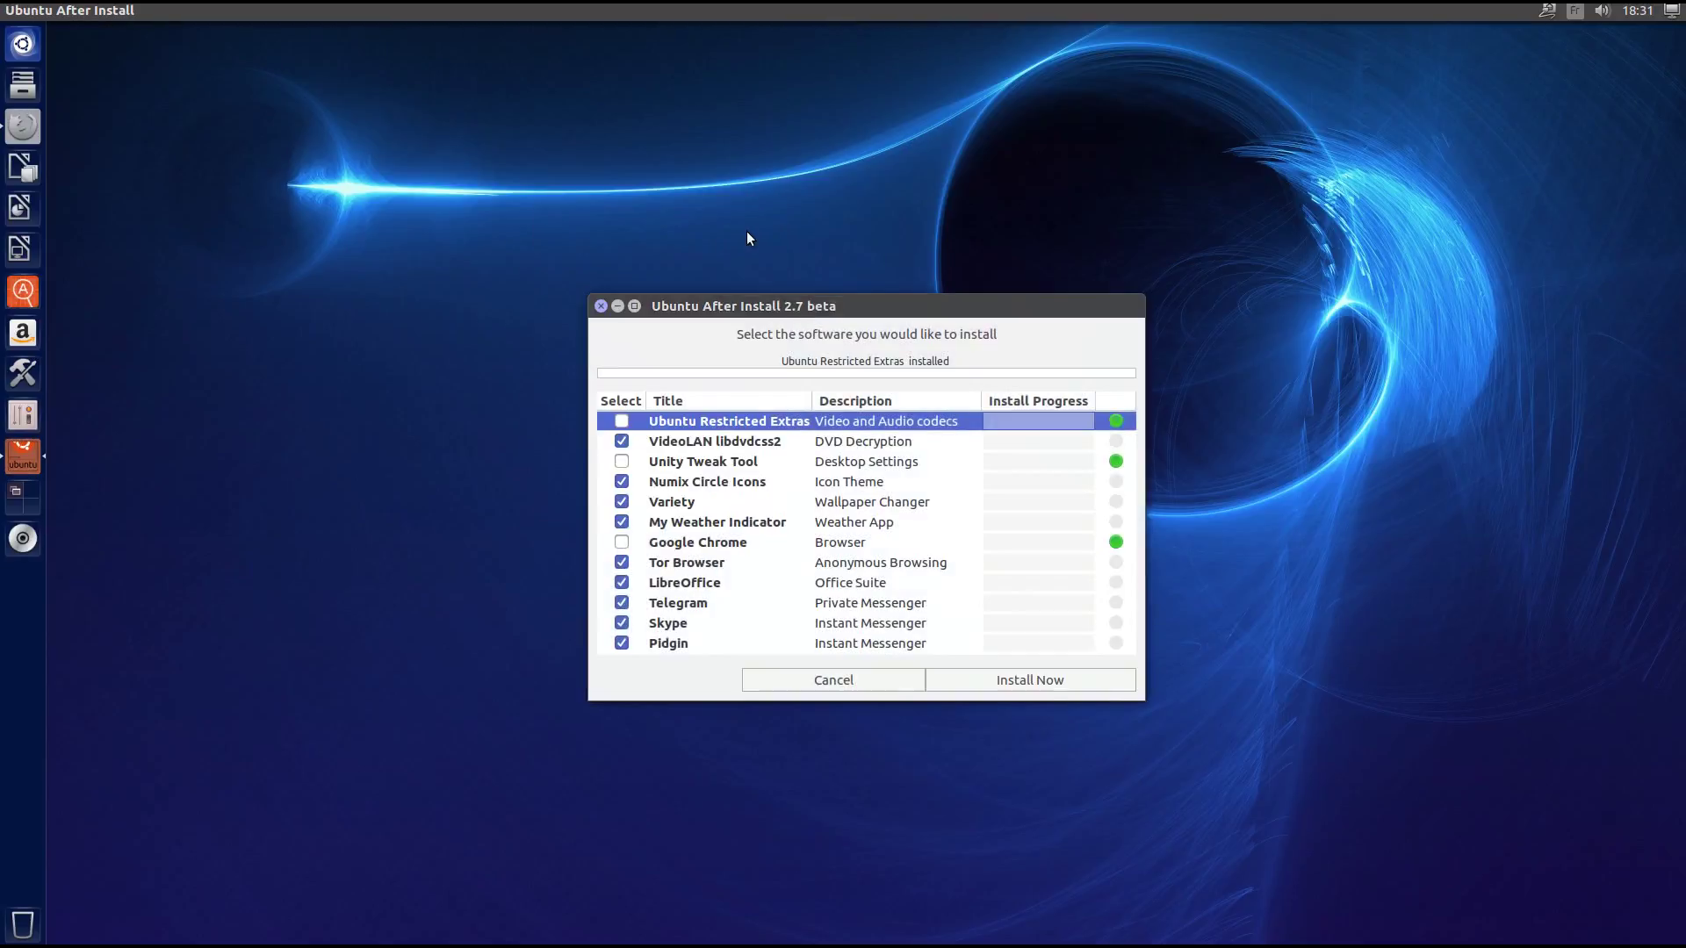
- Move and enlarge the Ubuntu After Install window, then maximize it to show the whole software list
drag(875, 305, 719, 186)
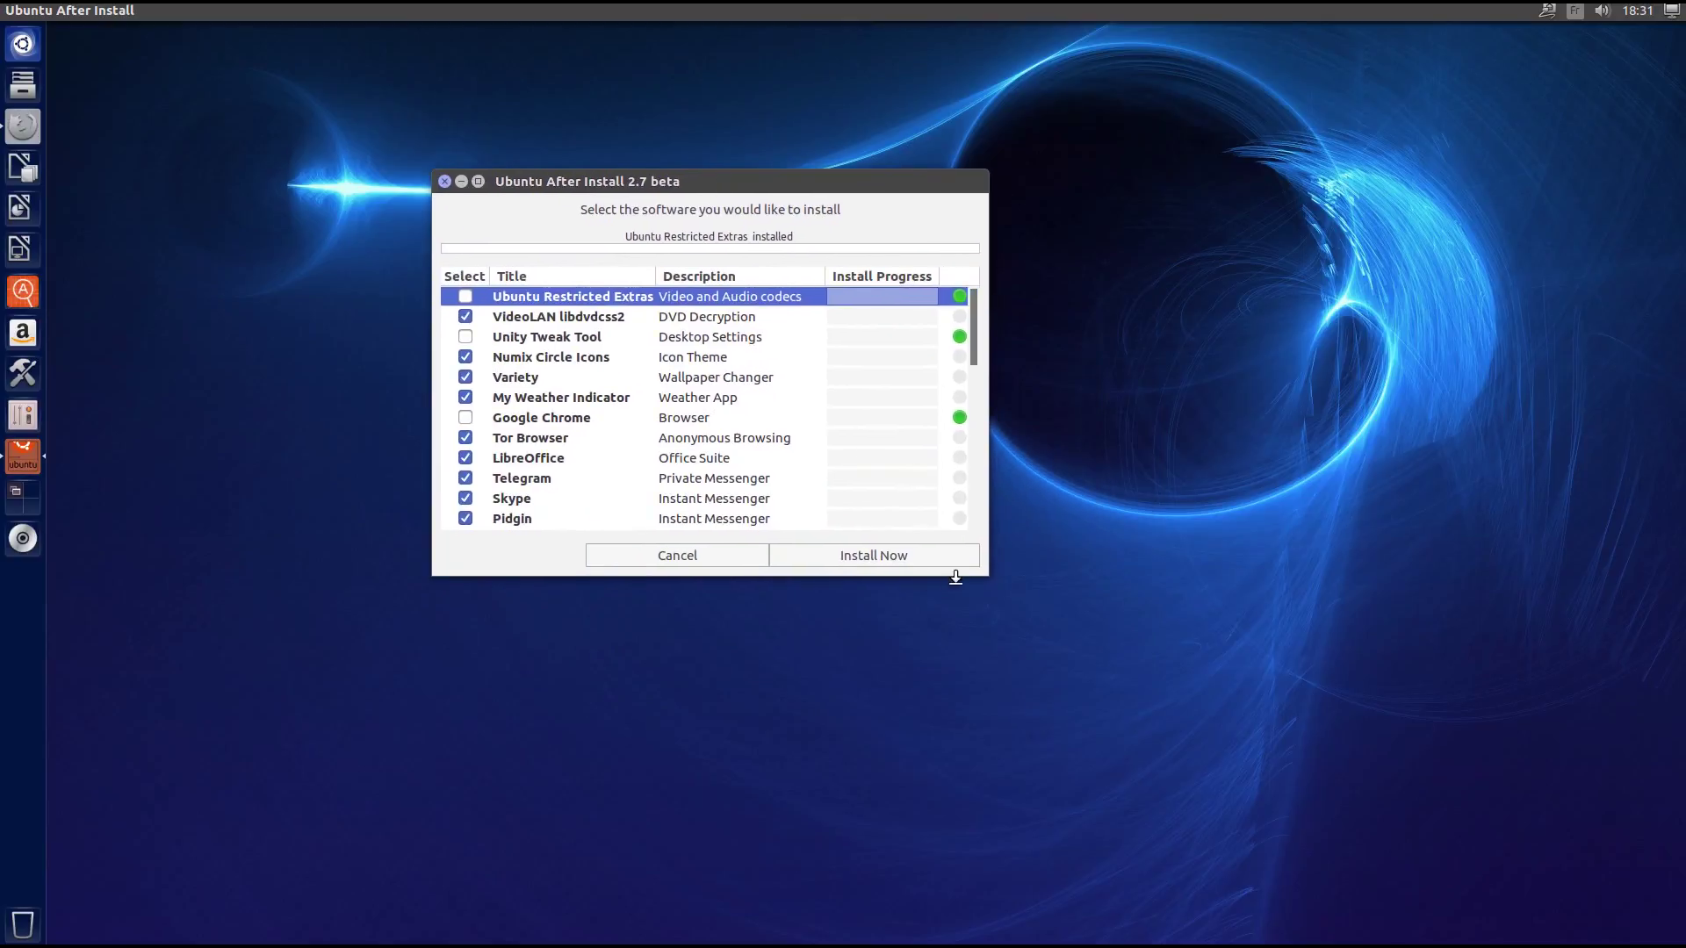
drag(985, 574, 1435, 902)
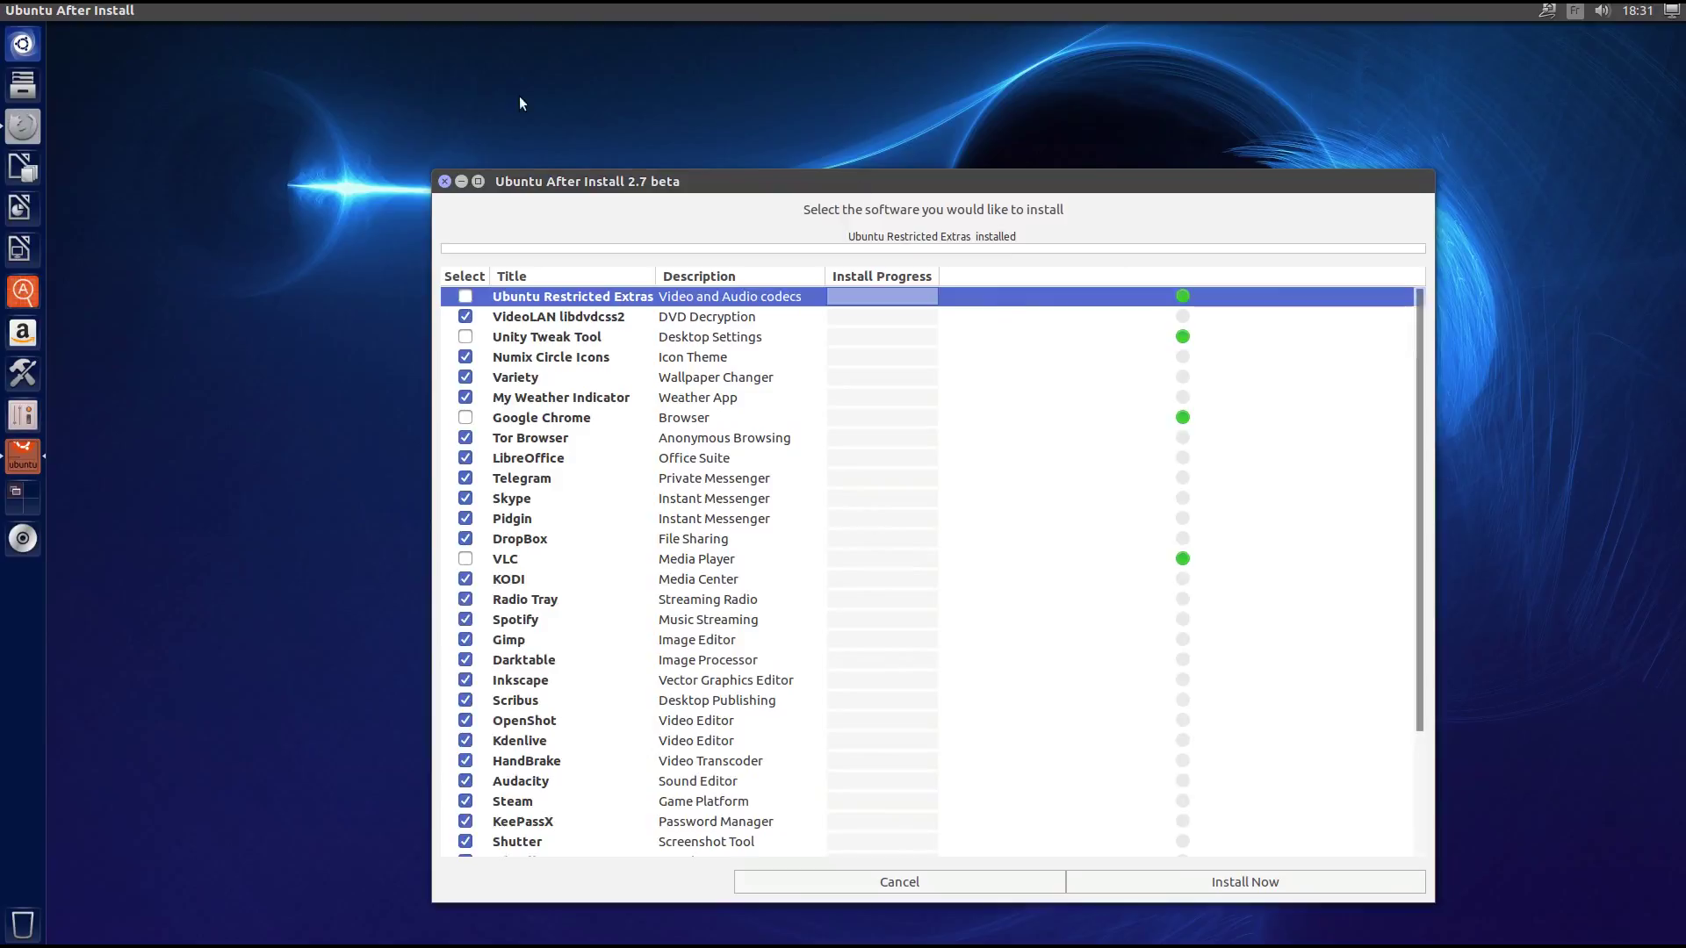
click(481, 181)
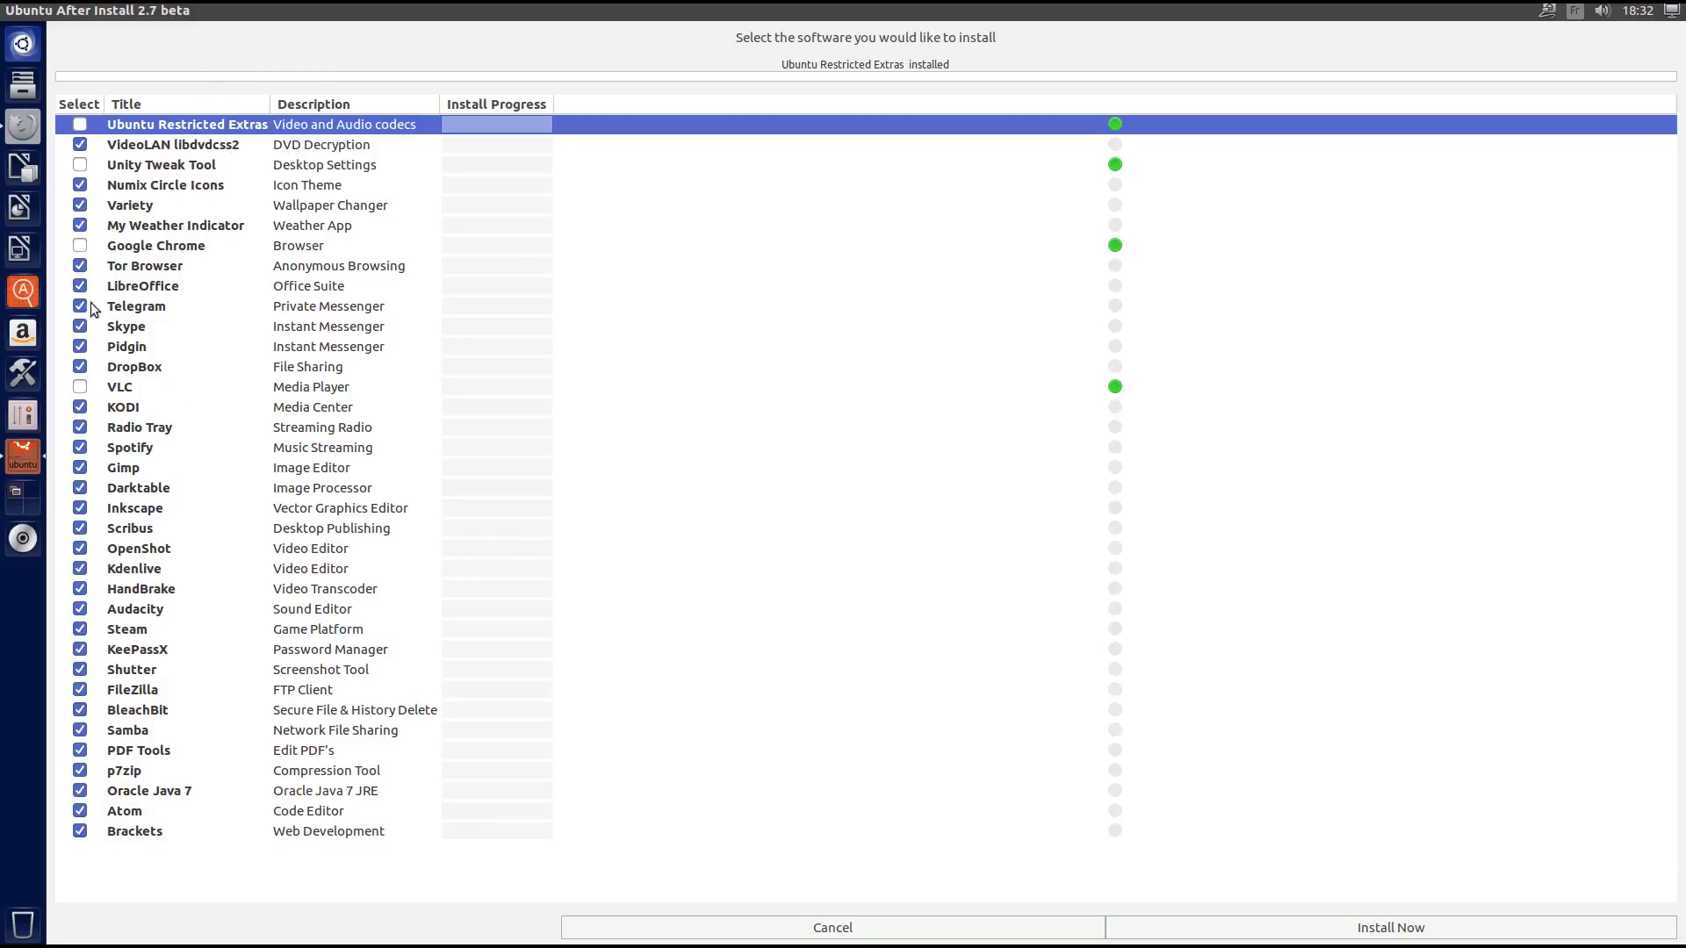
- Deselect every program marked for installation except Variety, from VideoLAN libdvdcss2 and Numix Circle Icons through Brackets
click(80, 144)
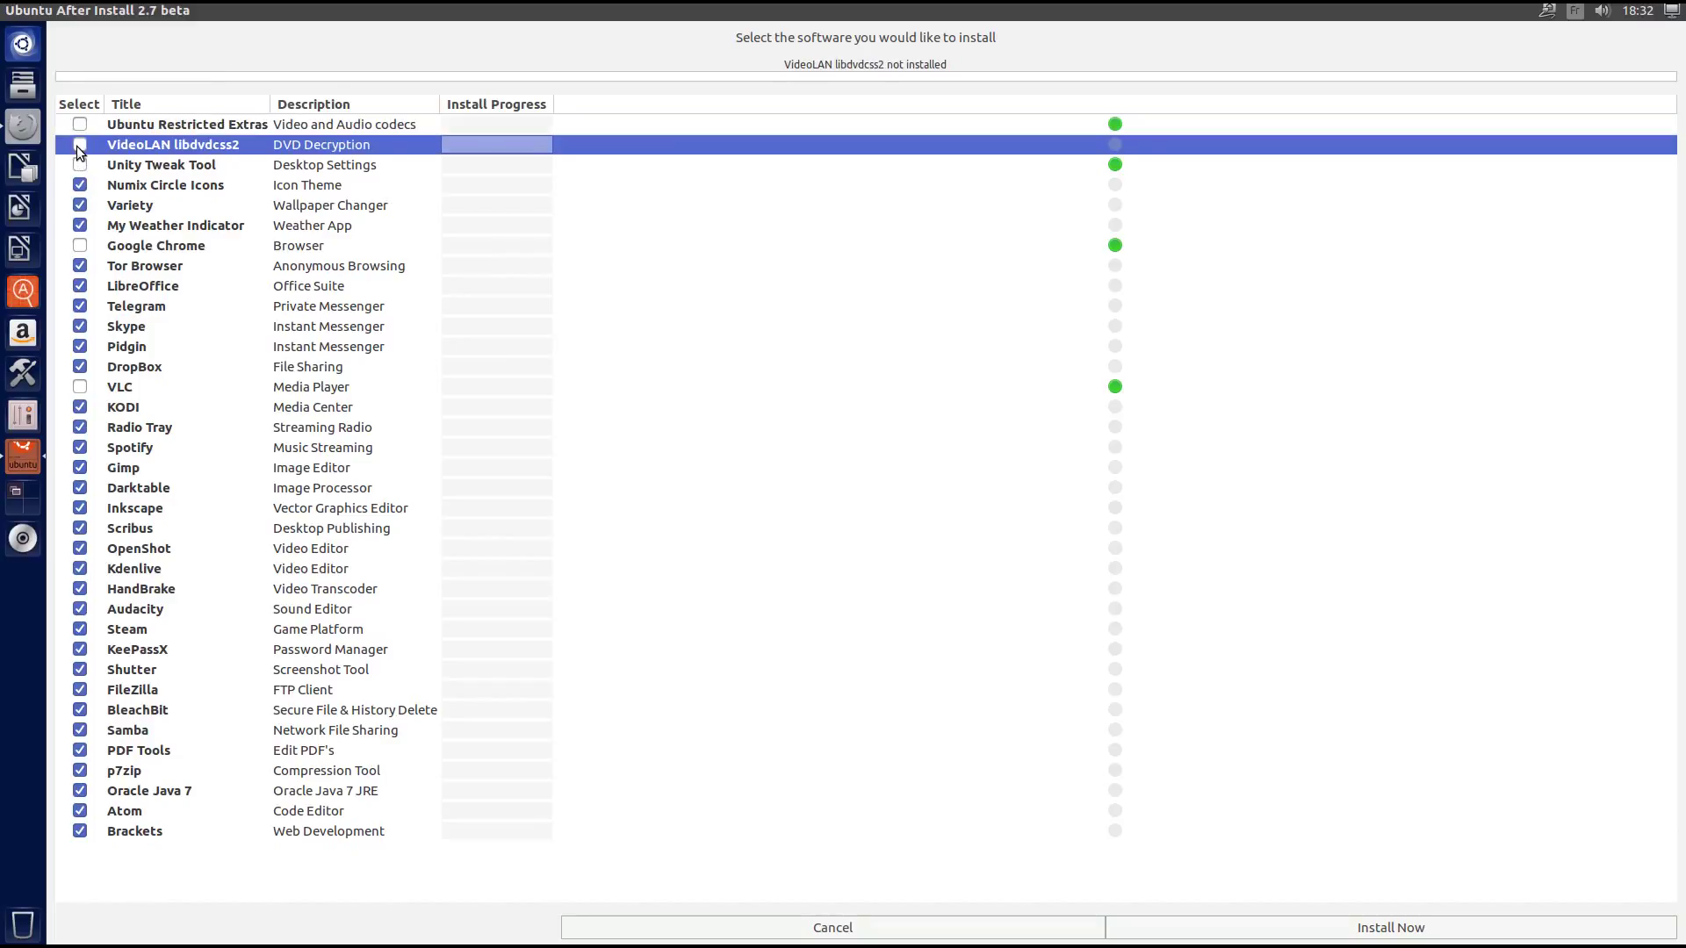
click(80, 184)
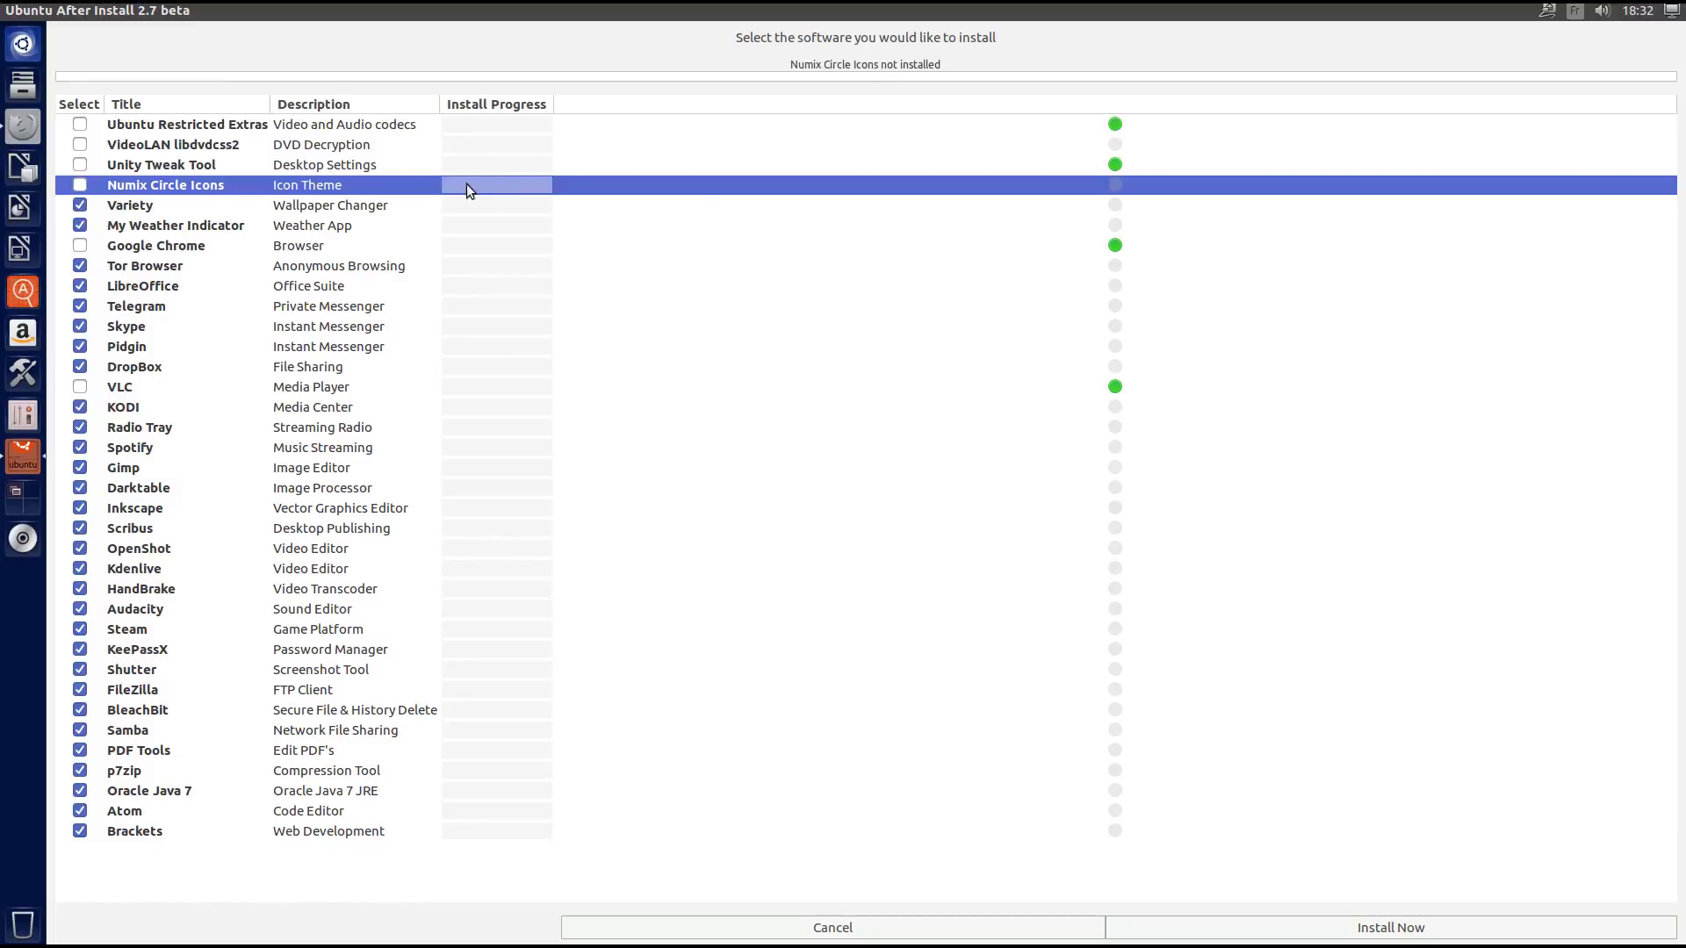
click(80, 224)
click(80, 265)
click(80, 285)
click(80, 306)
click(80, 326)
click(80, 346)
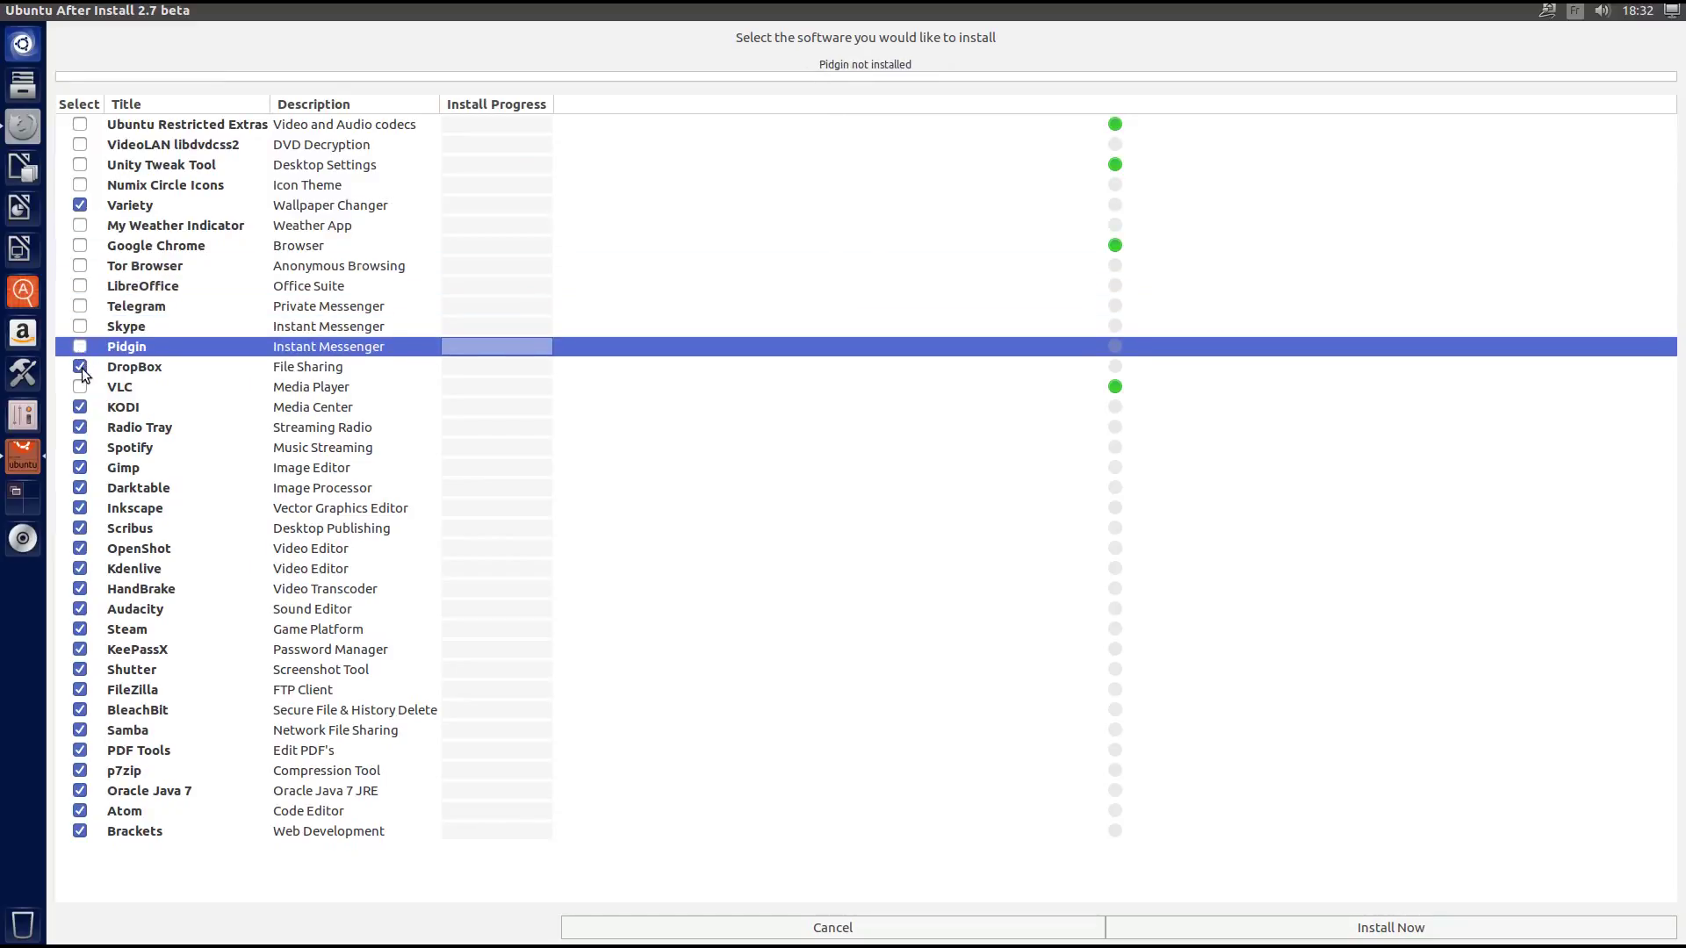
click(80, 366)
click(79, 407)
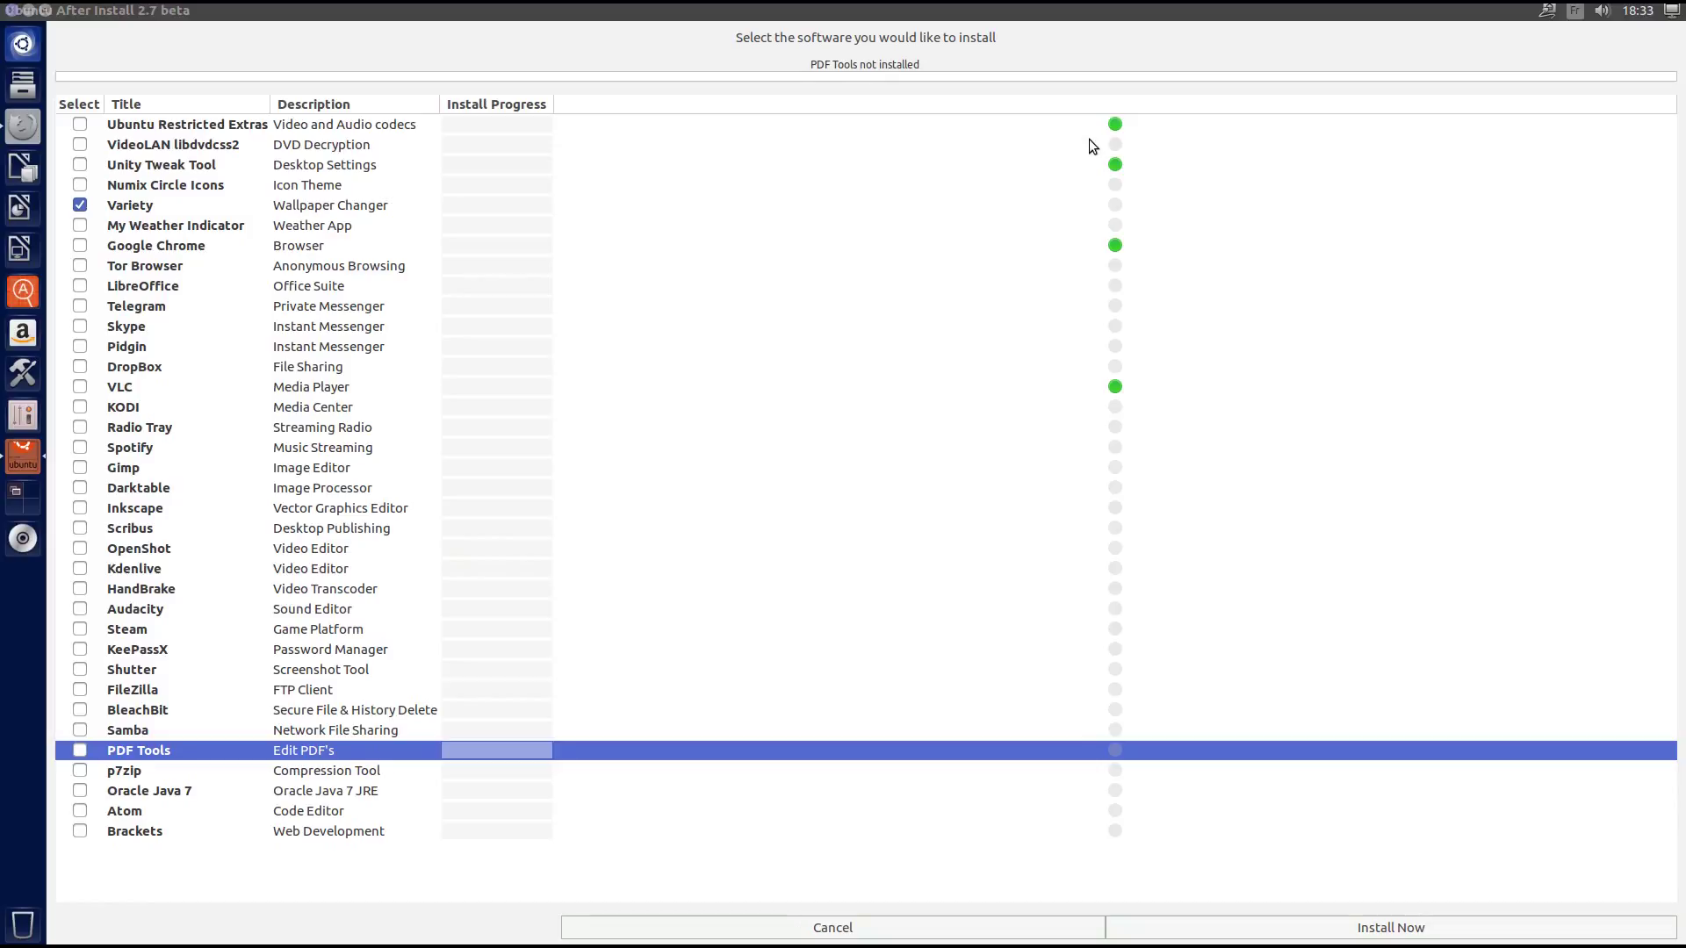
- Add Skype to the selection, leave Spotify unselected, install Skype and Variety, and close the finished installer
click(80, 325)
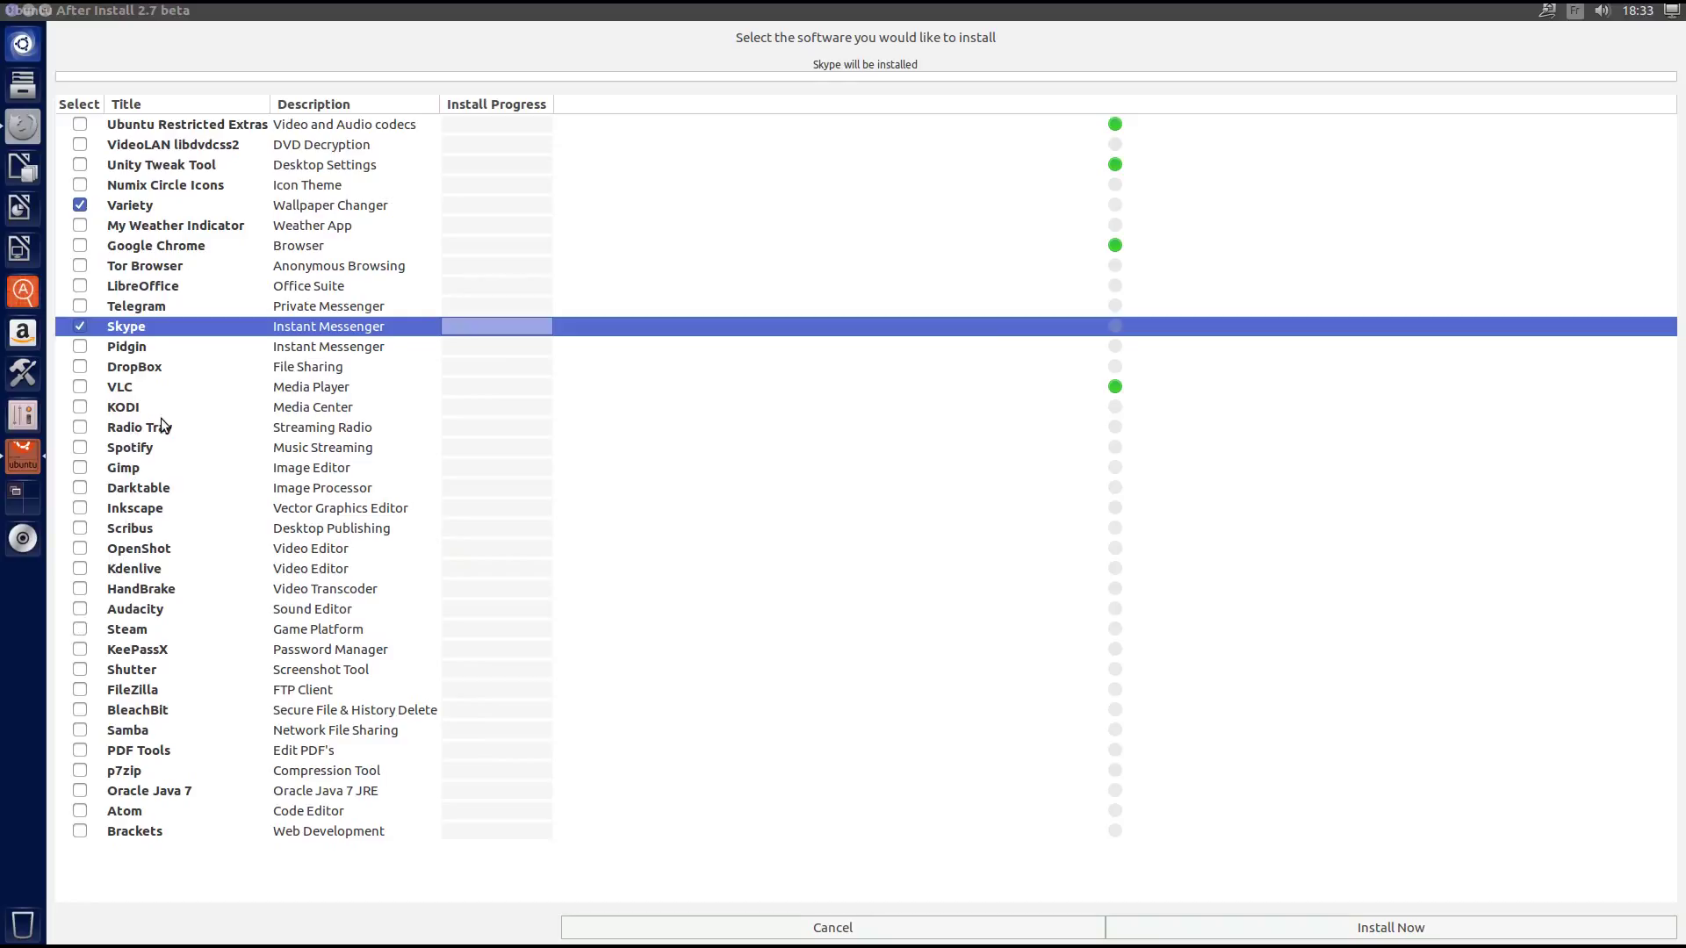
click(81, 445)
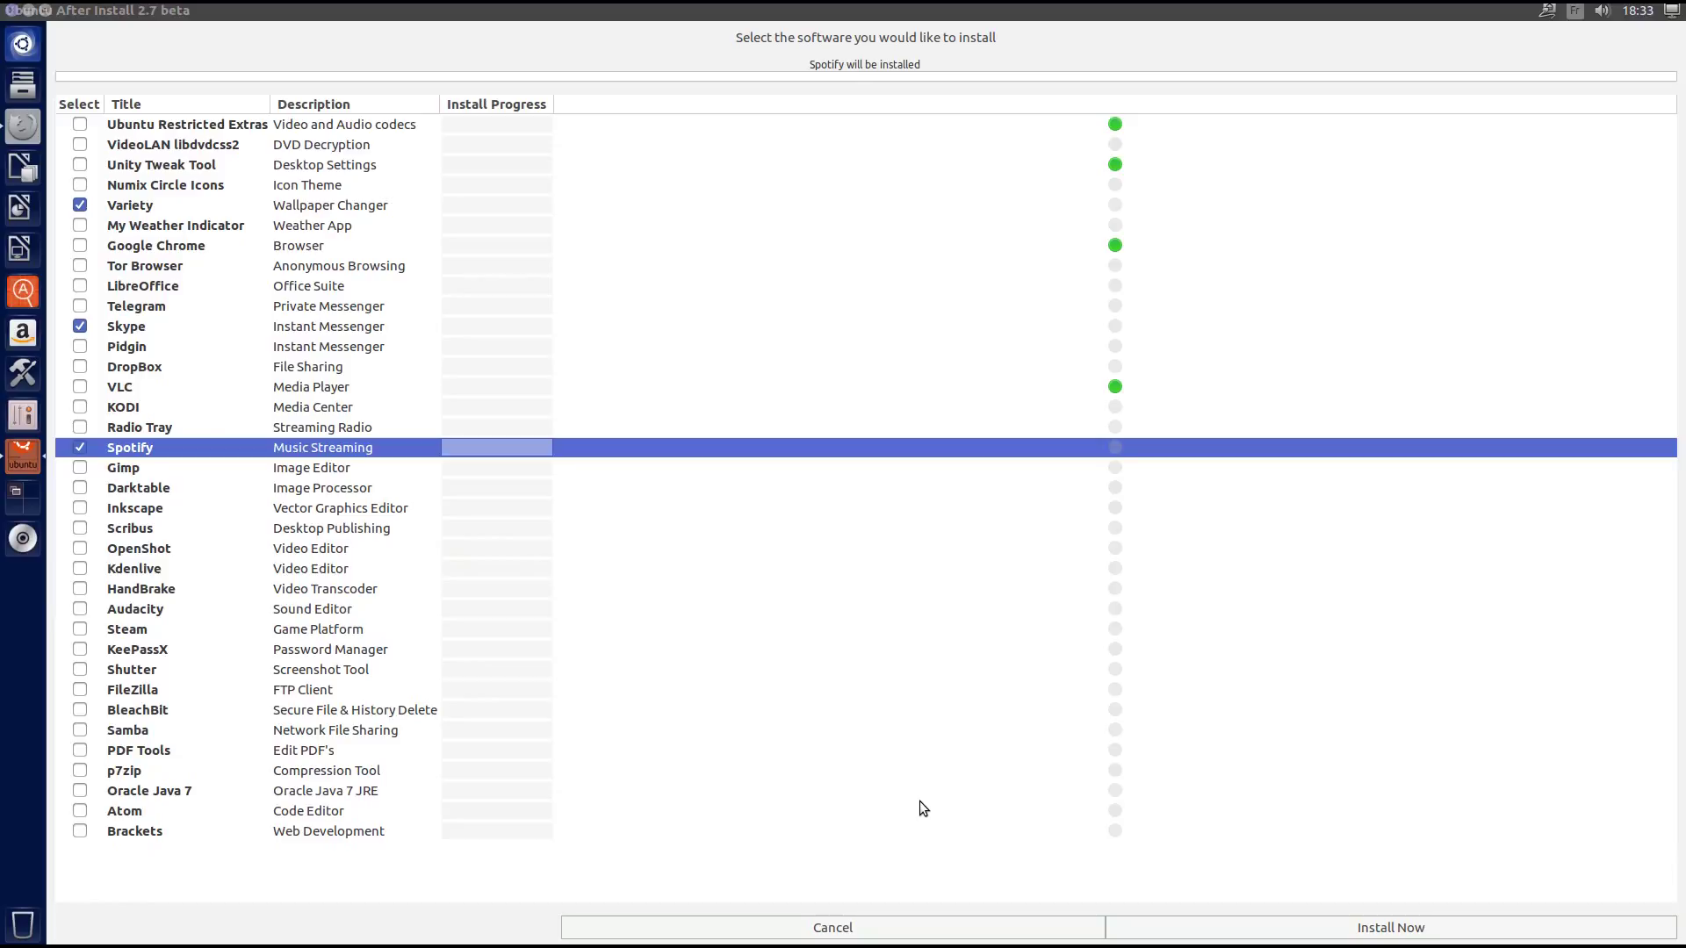
click(80, 447)
click(1349, 936)
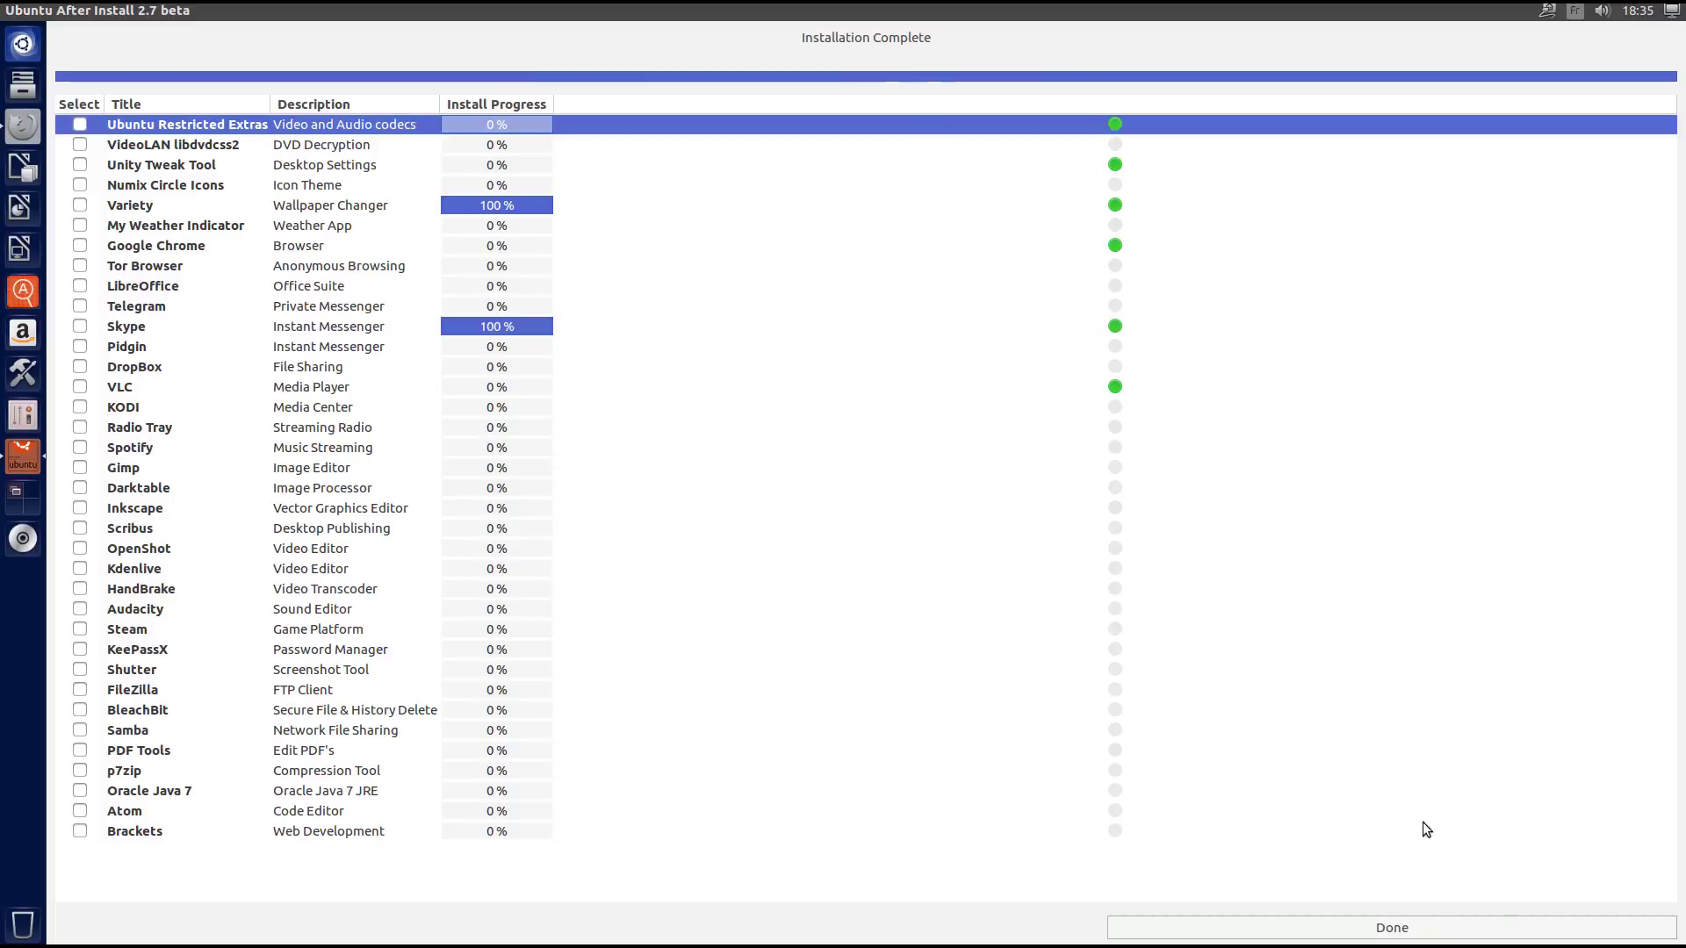
click(1460, 931)
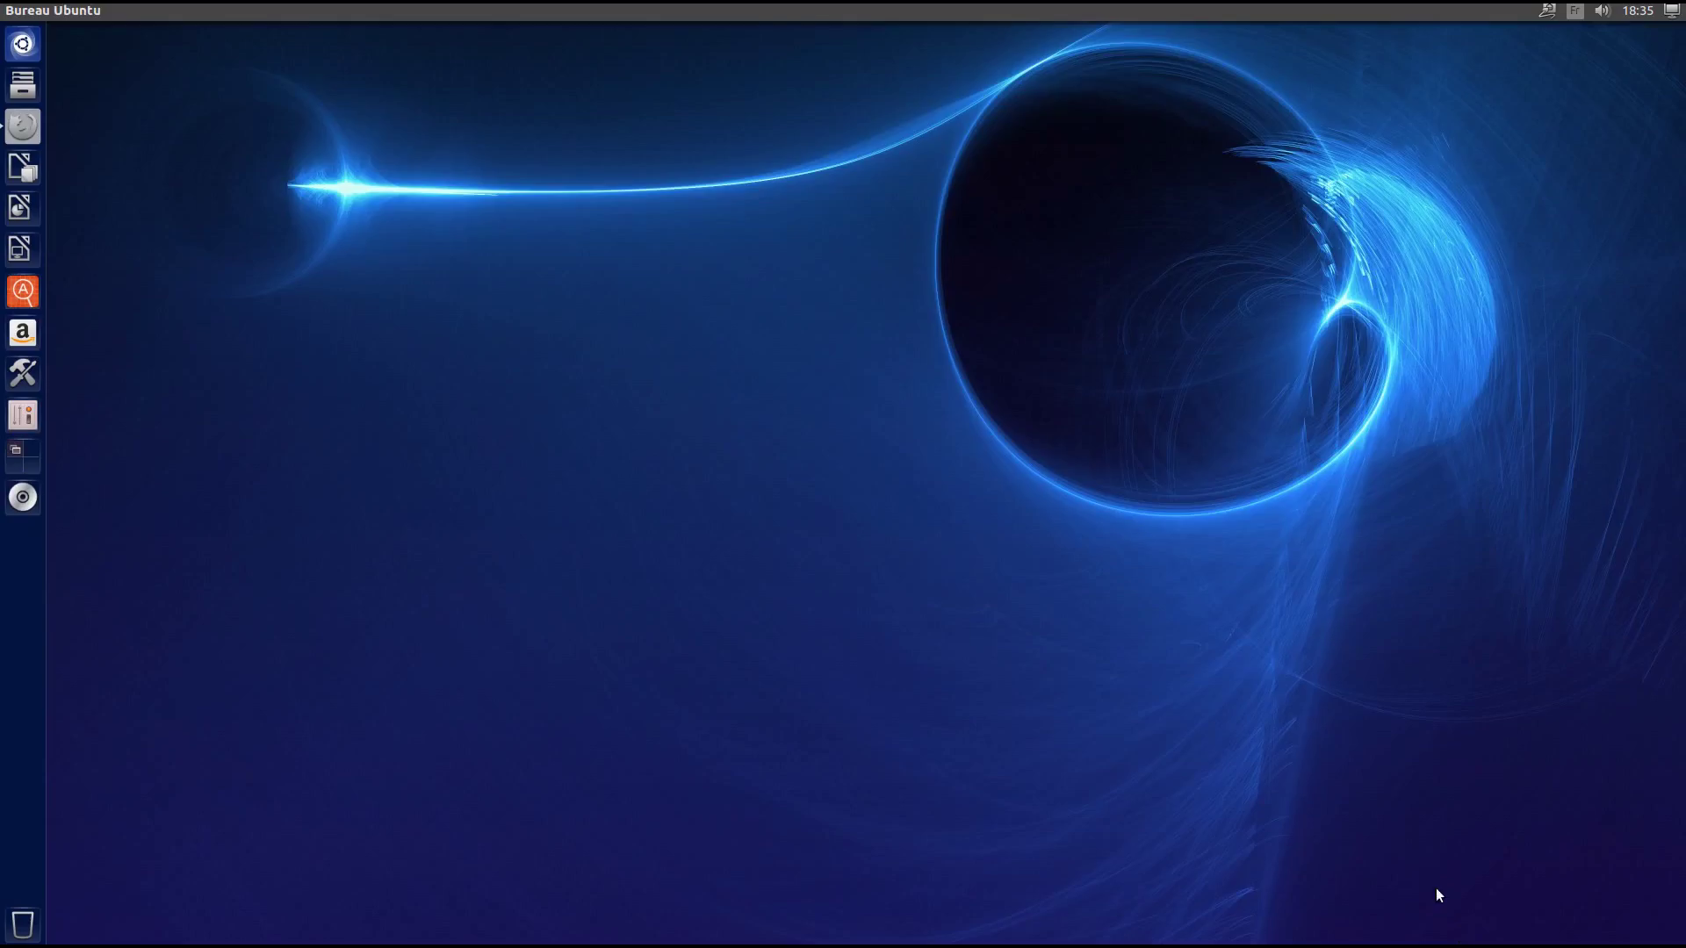
- Search the computer for "sky" and launch Skype
key(super)
text(sky)
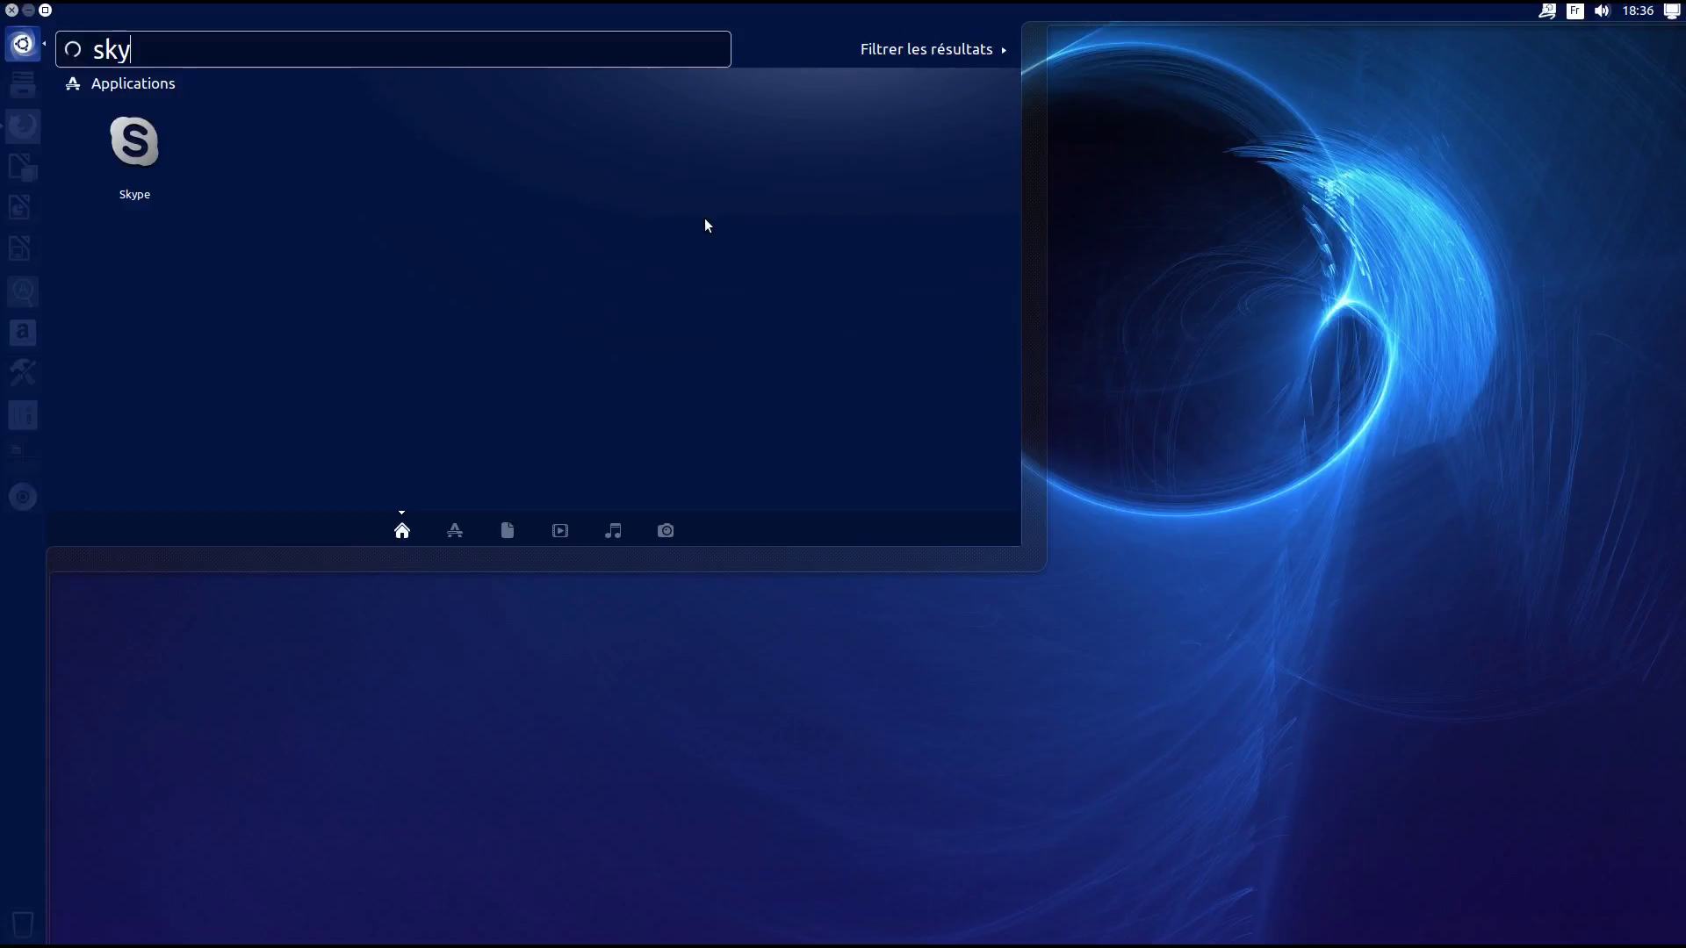
click(132, 145)
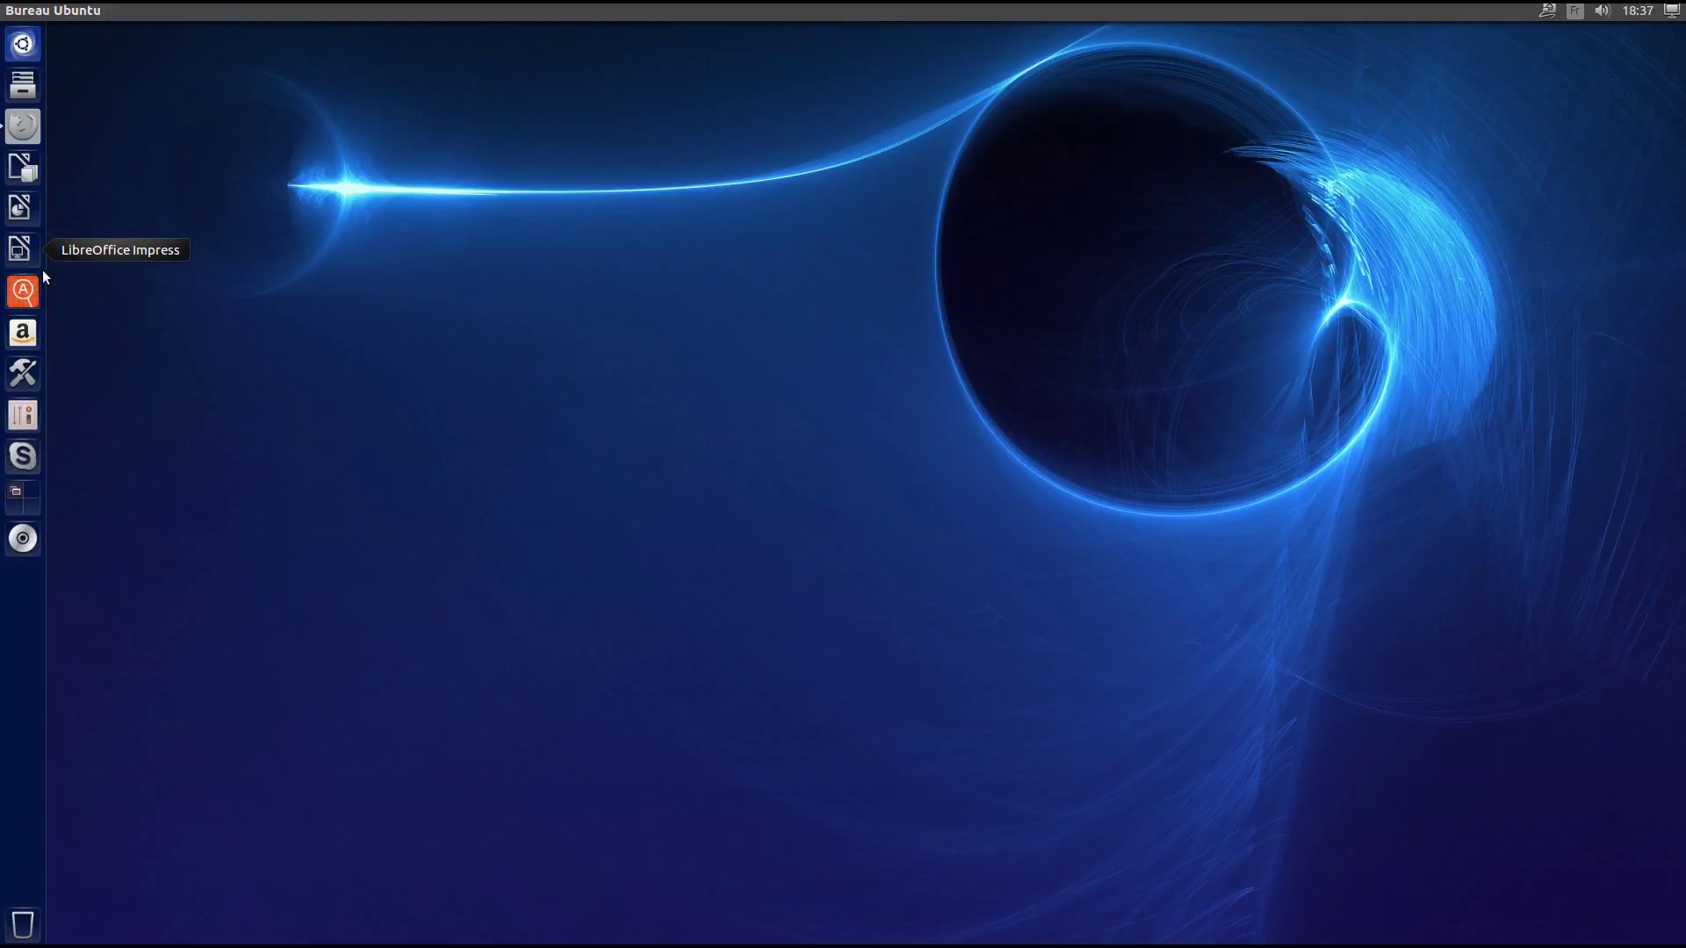
- Search the computer's applications for "var" to find Variety
click(29, 50)
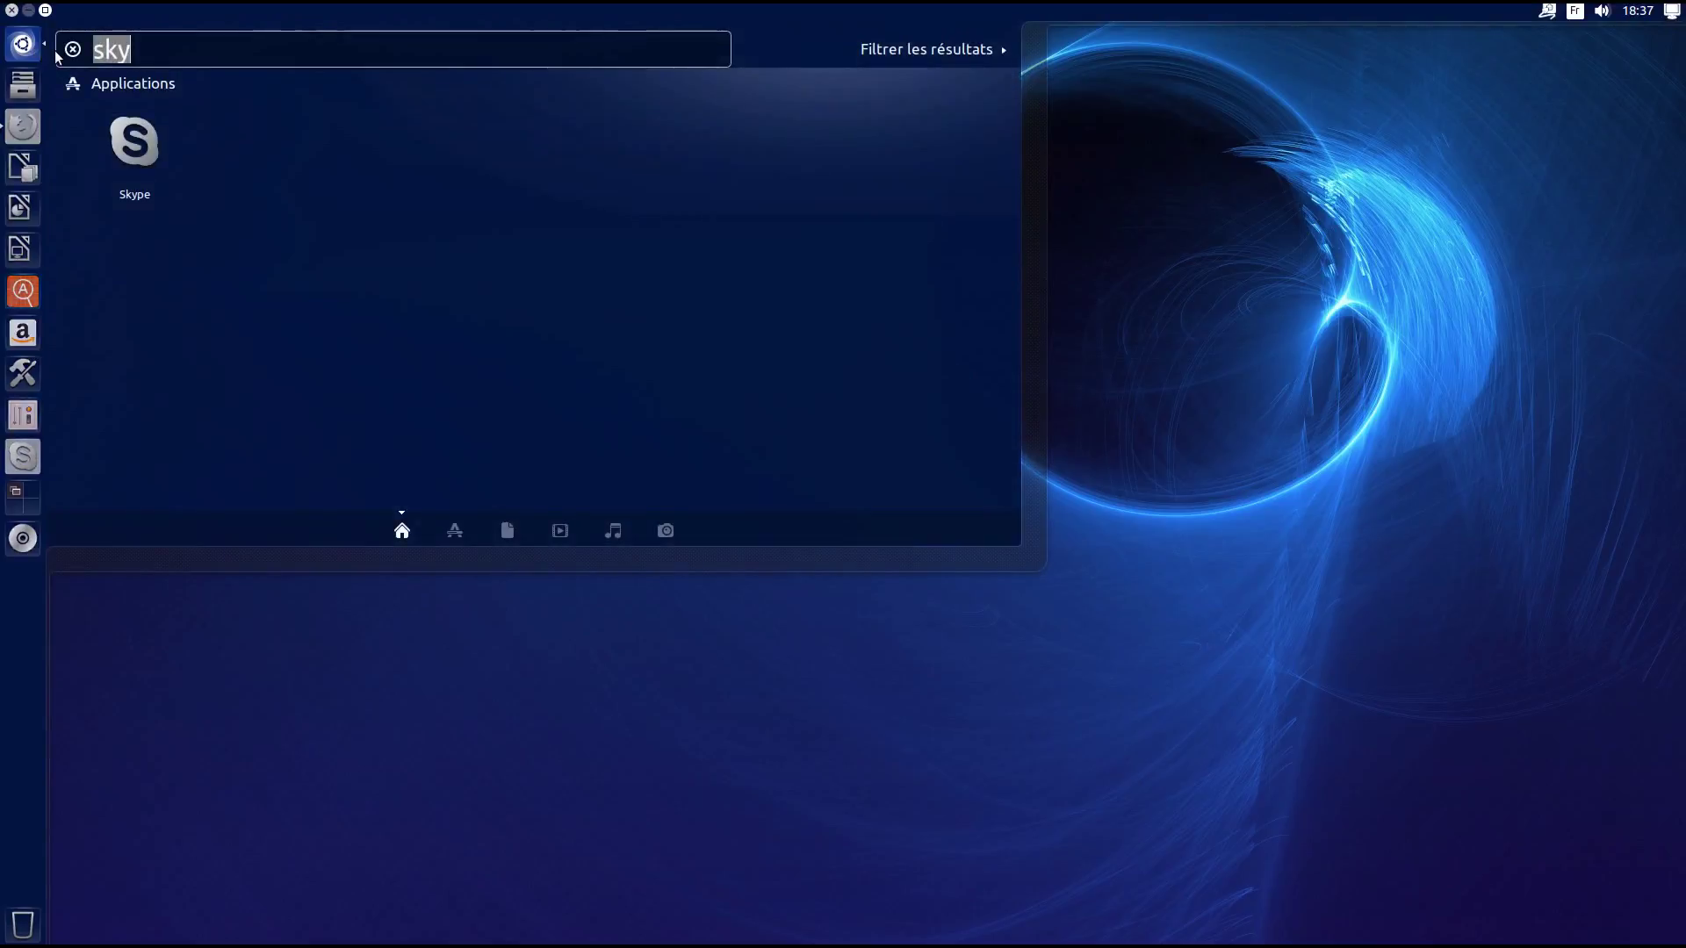
text(Va)
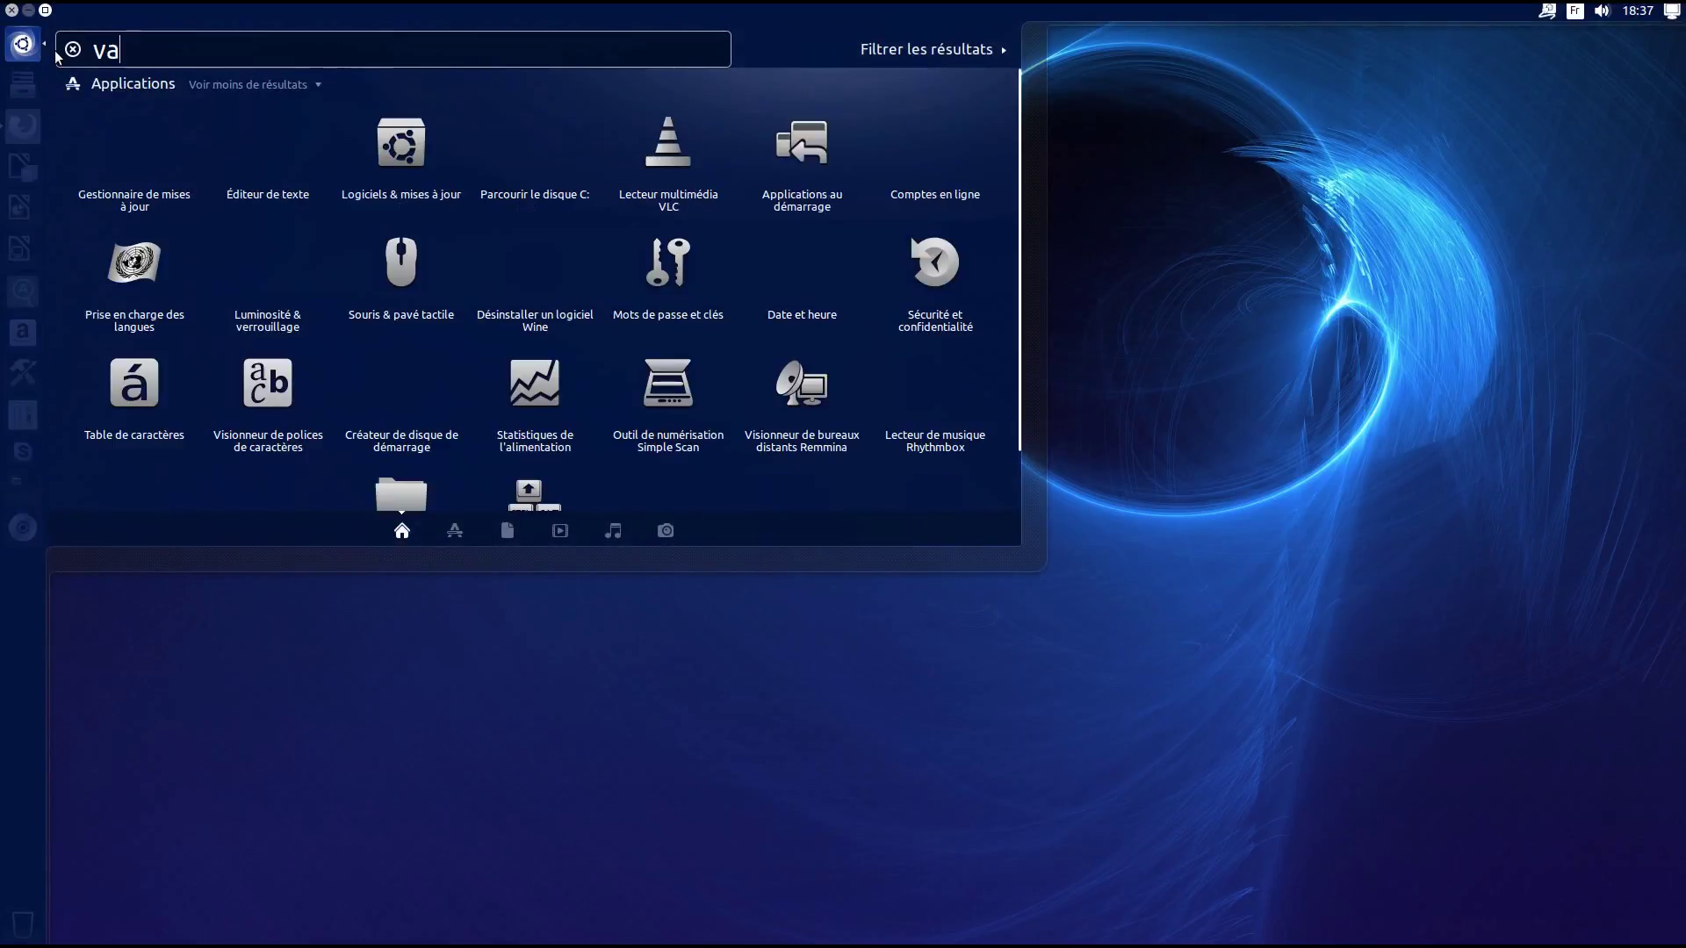
text(r)
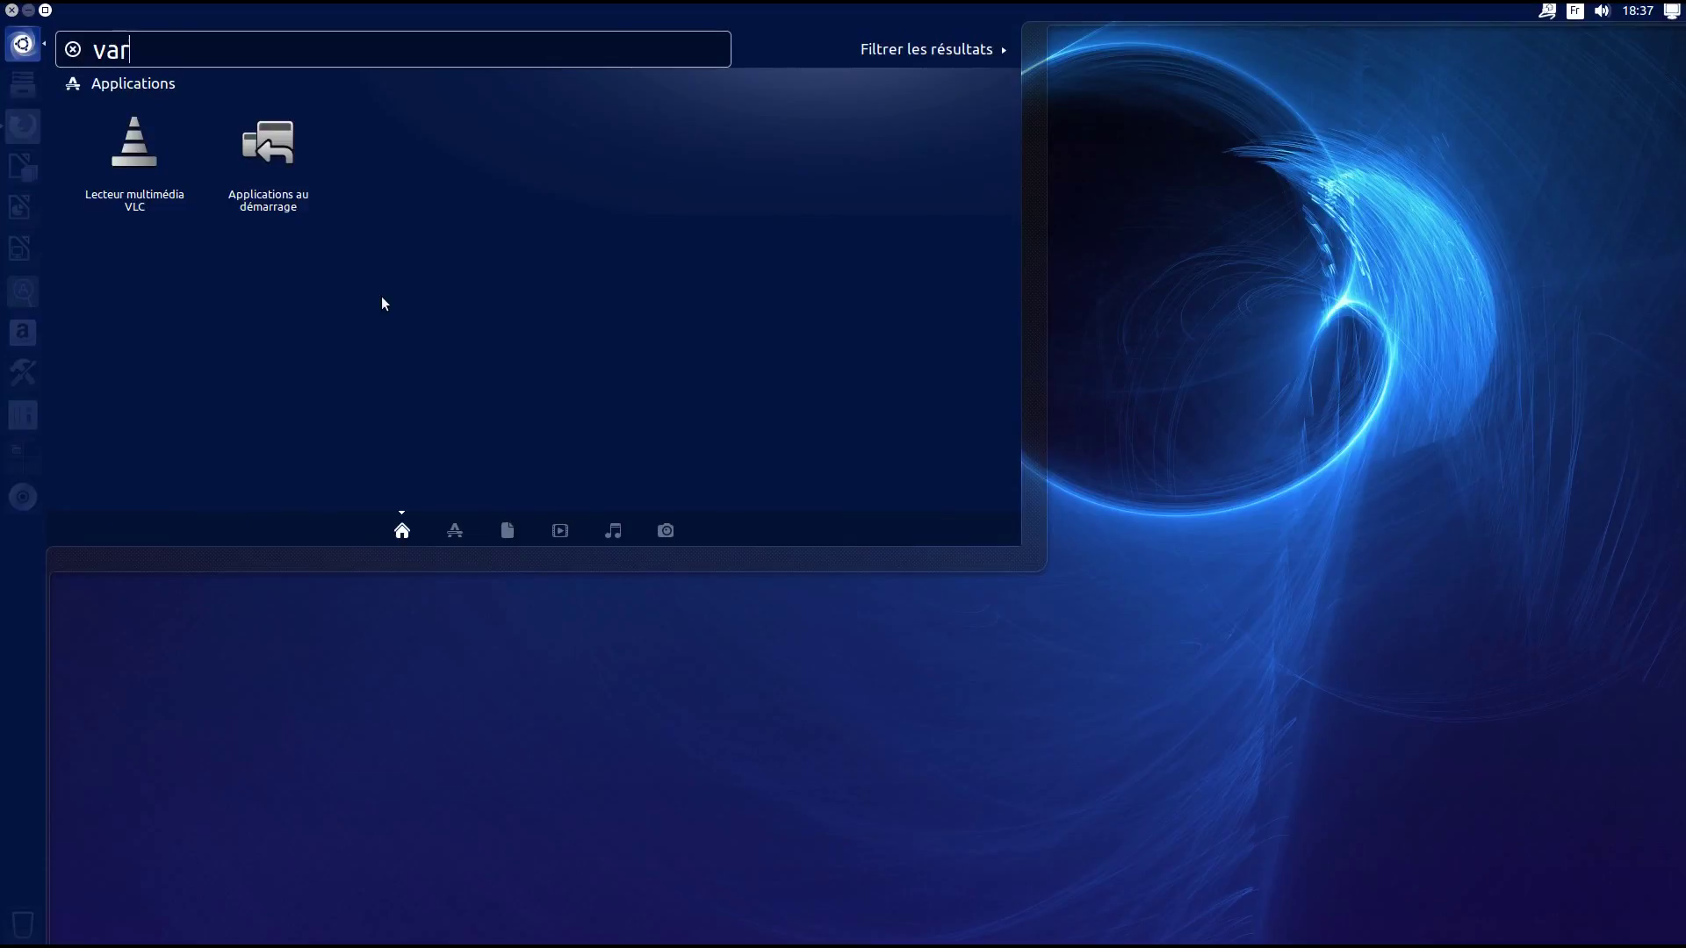
key(BackSpace)
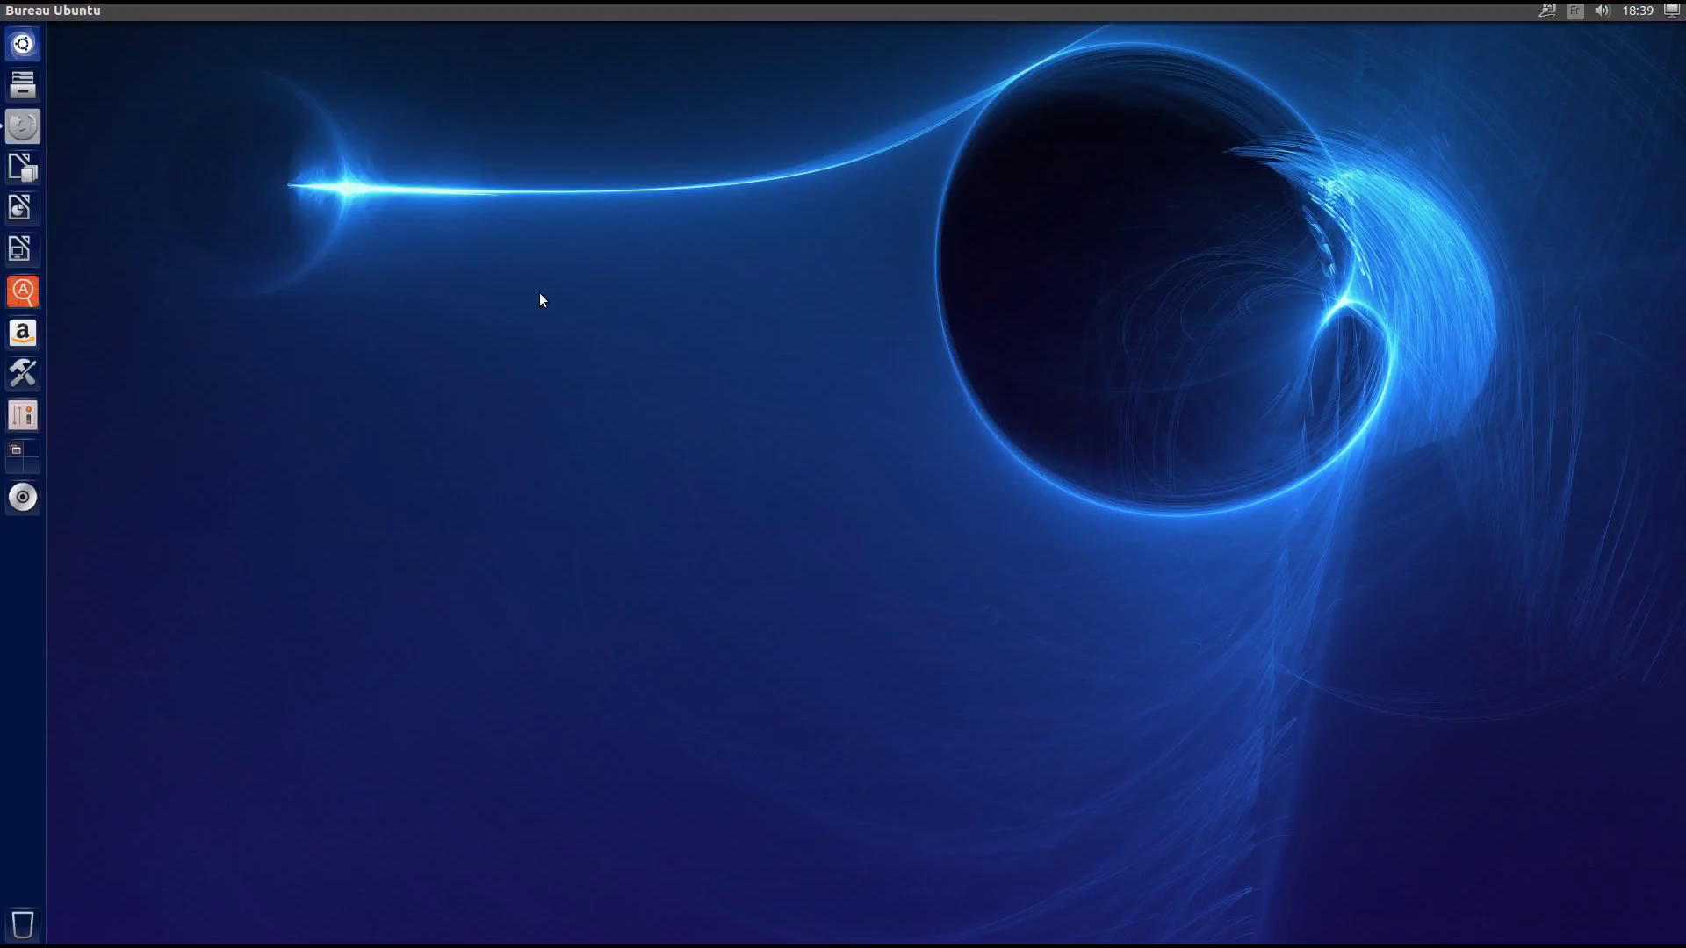
- Open a terminal and start the wallpaper changer with the command "variety"
key(ctrl+alt+t)
text(variety)
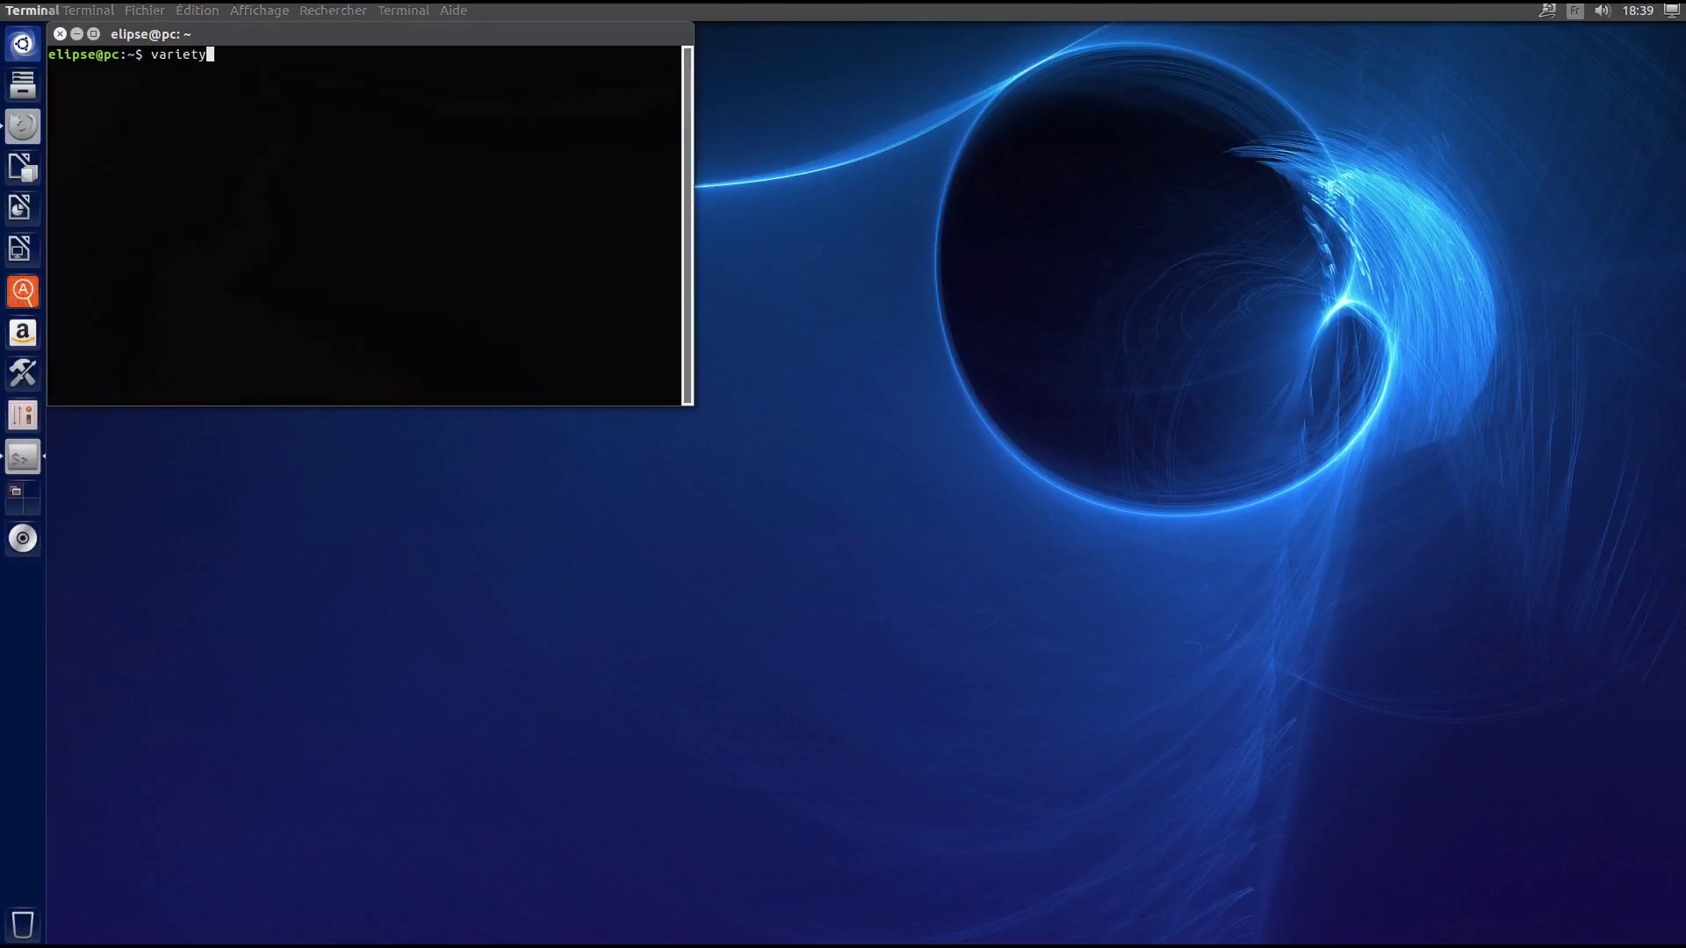
key(Return)
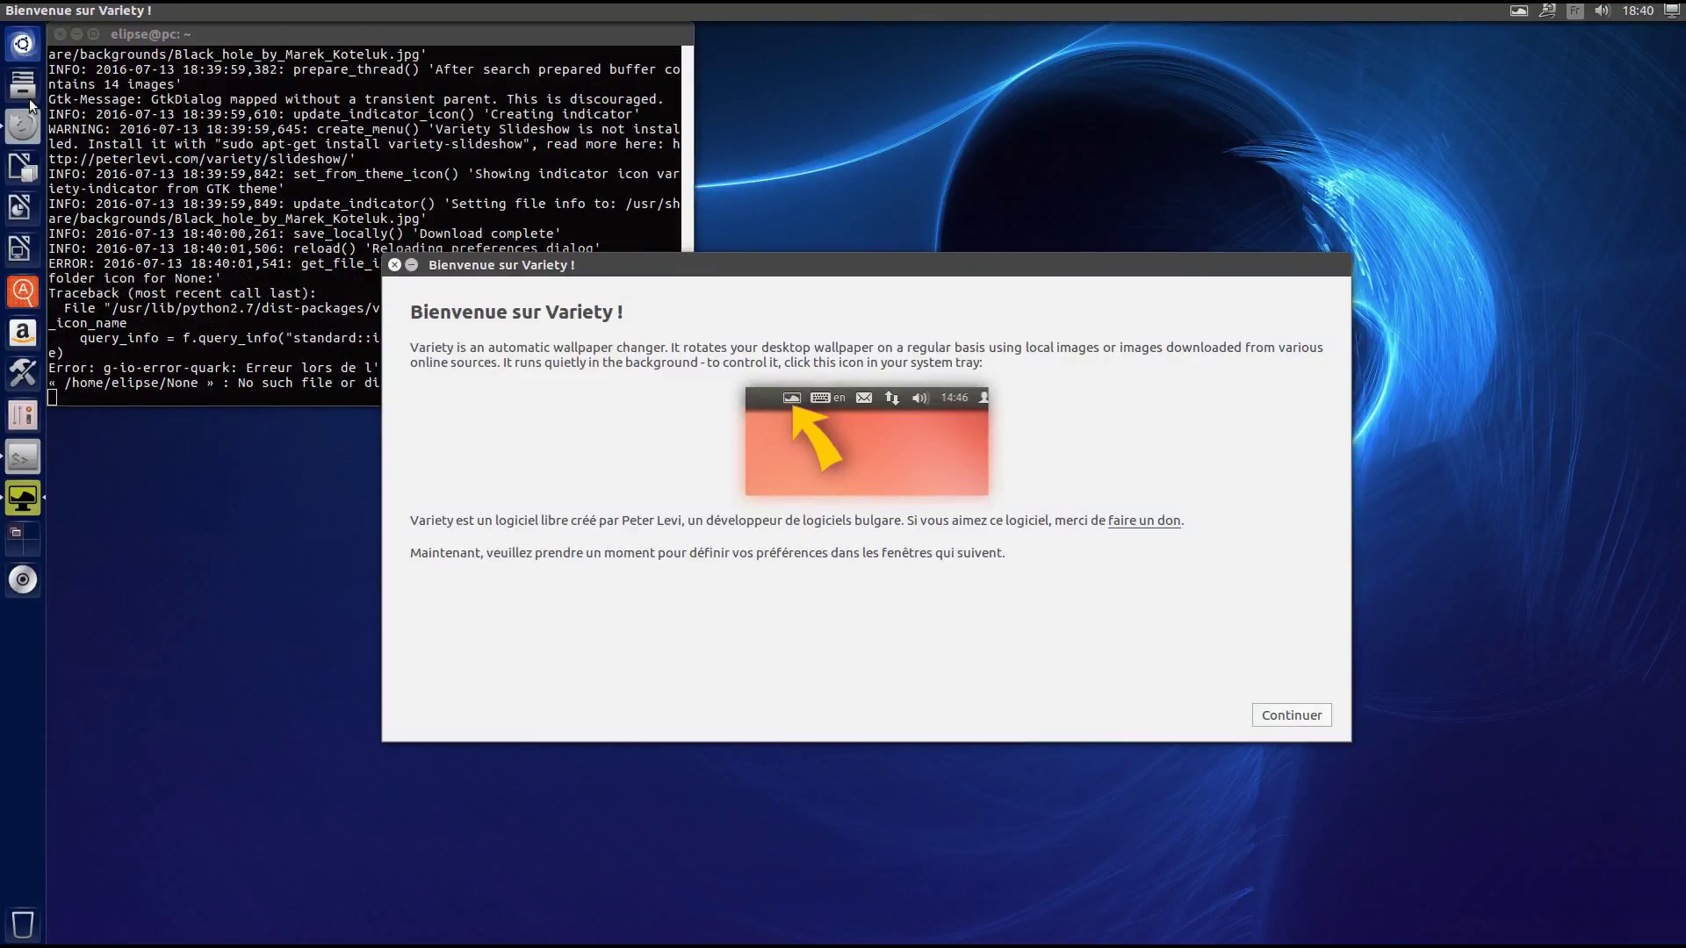
- Reposition the terminal and Variety welcome window, and complete the Variety setup with anonymous participation in VRTY.ORG
drag(179, 31, 358, 71)
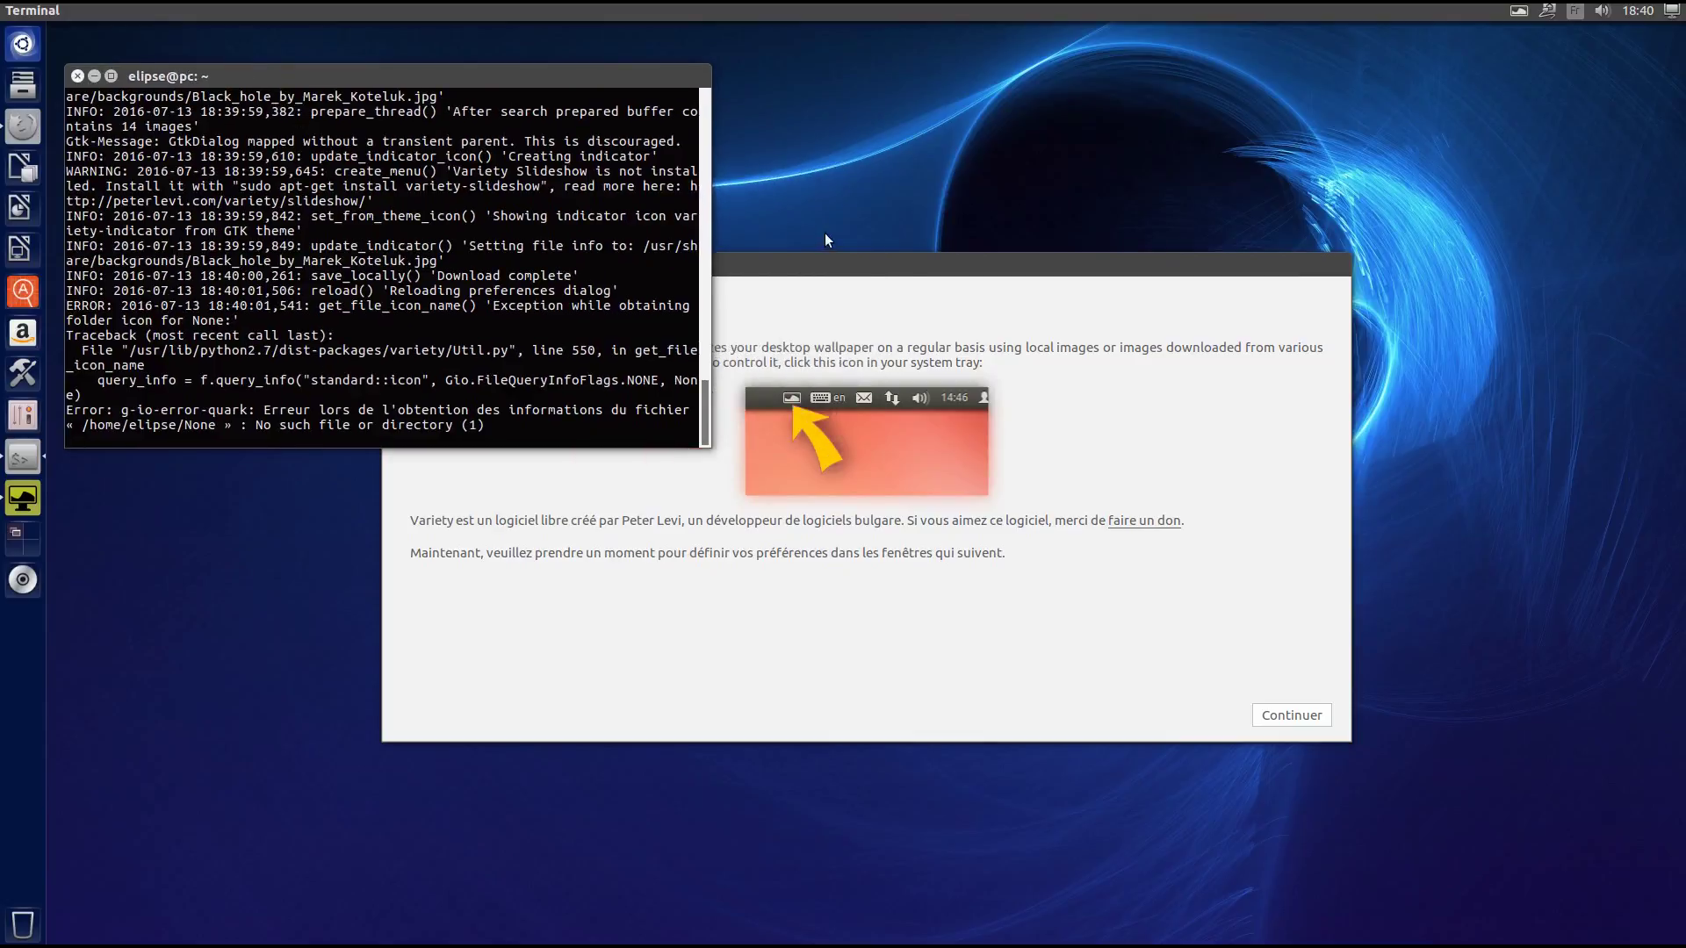
drag(1019, 260, 1065, 264)
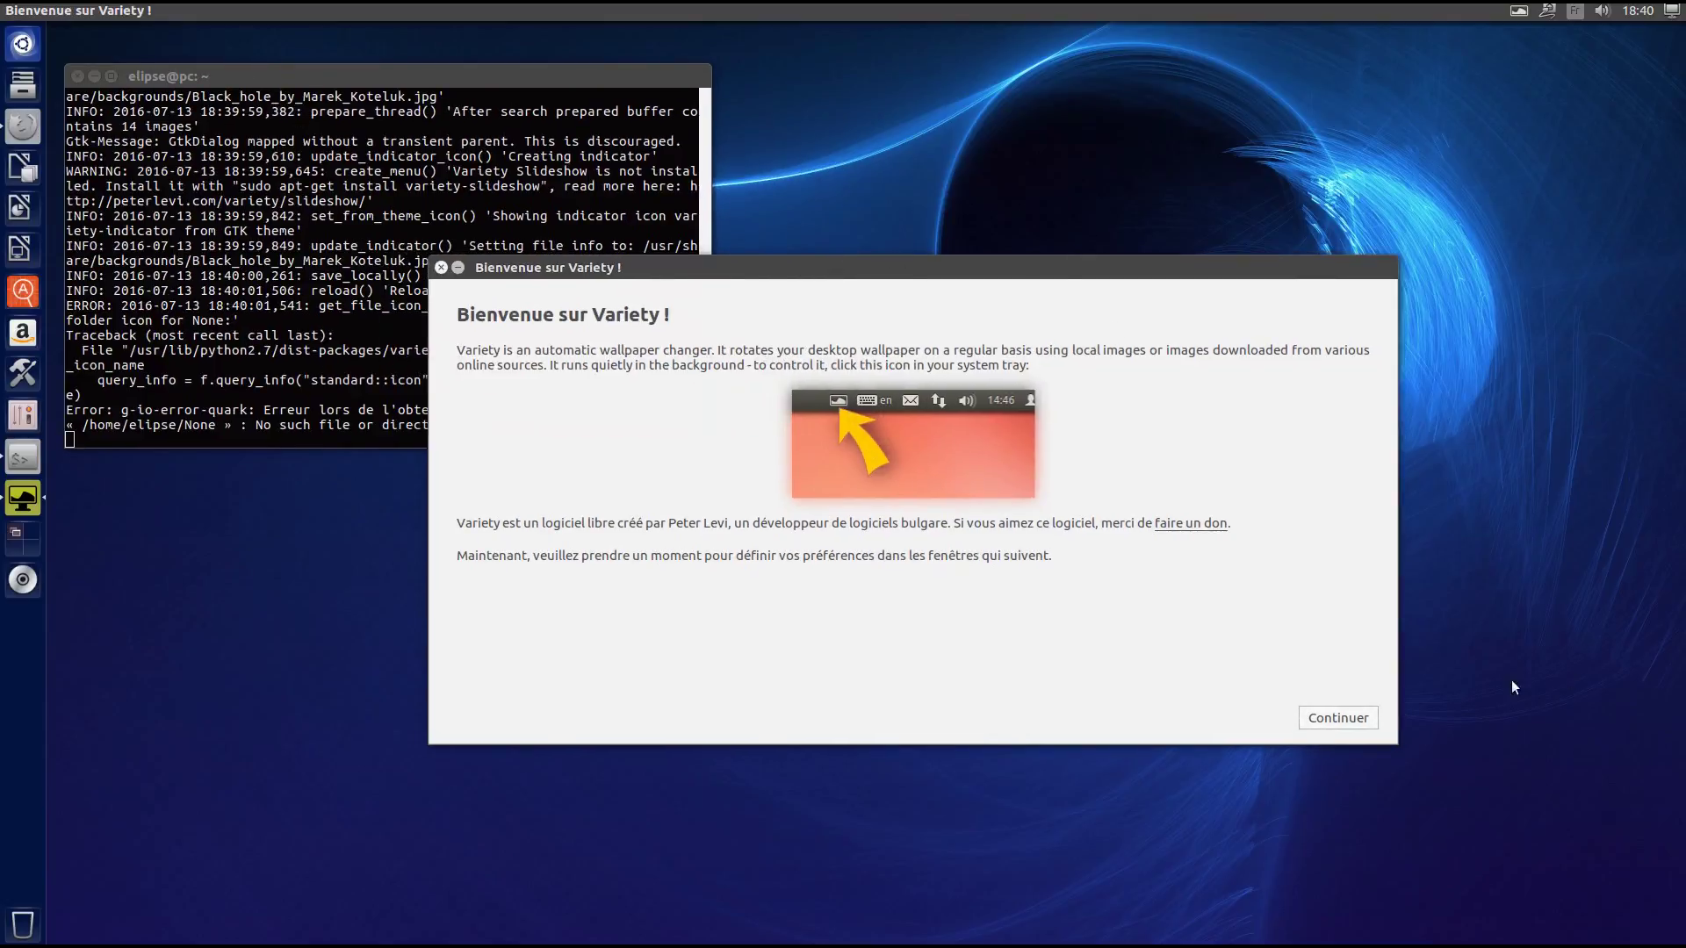
click(1371, 719)
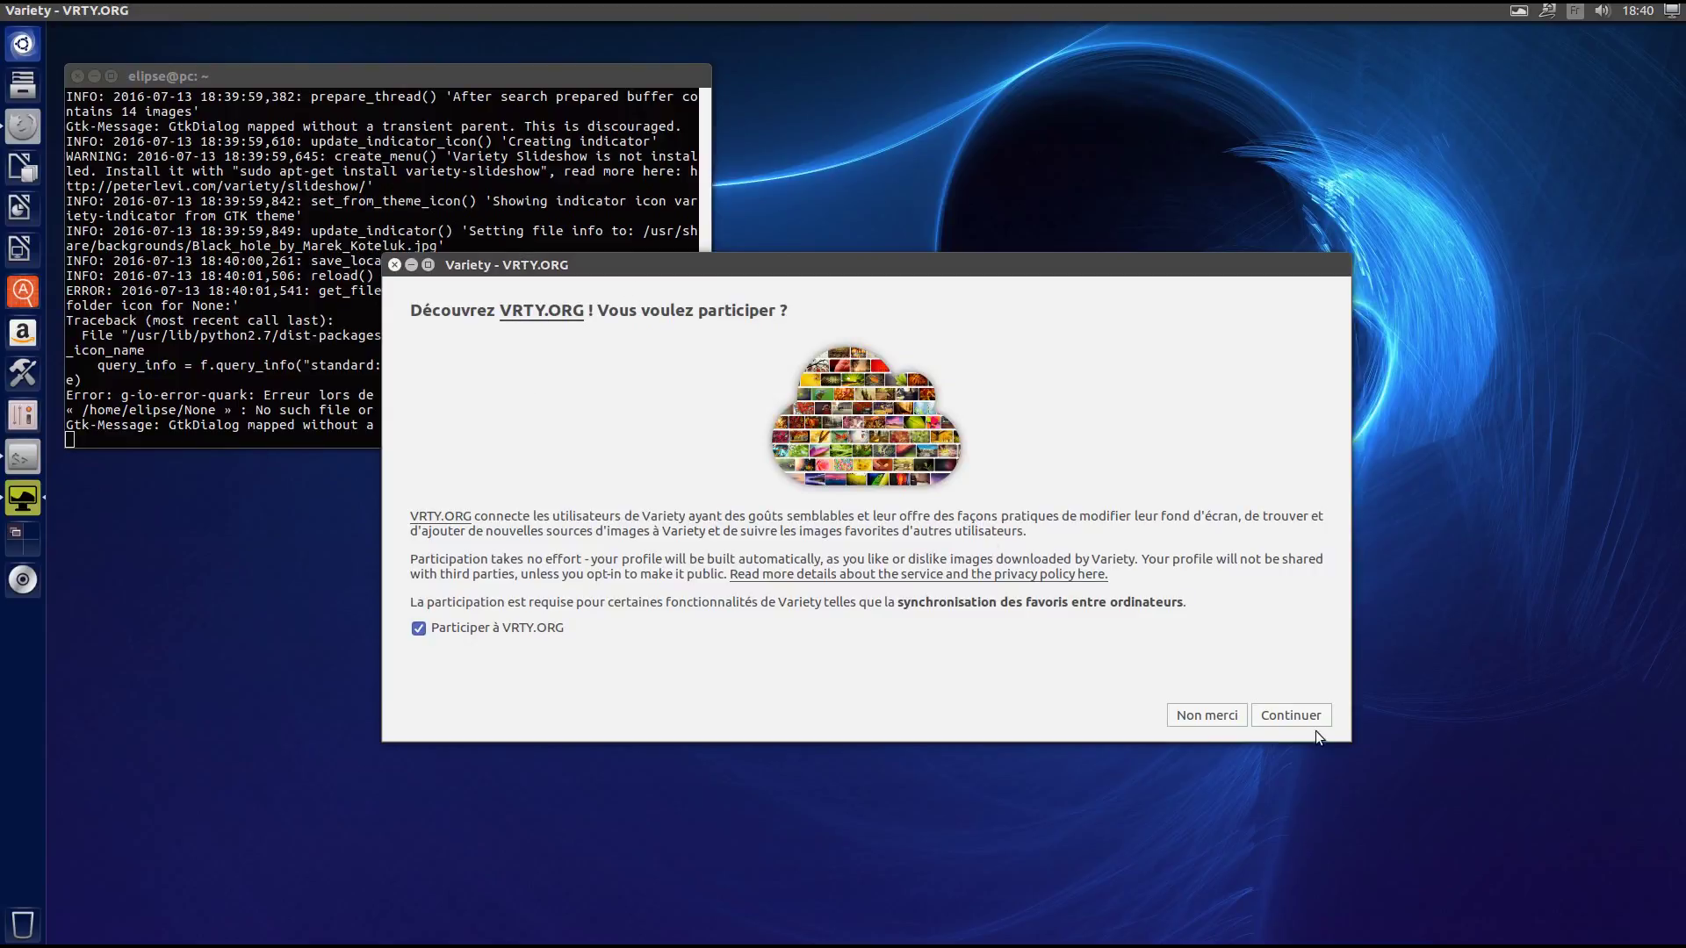
click(1292, 716)
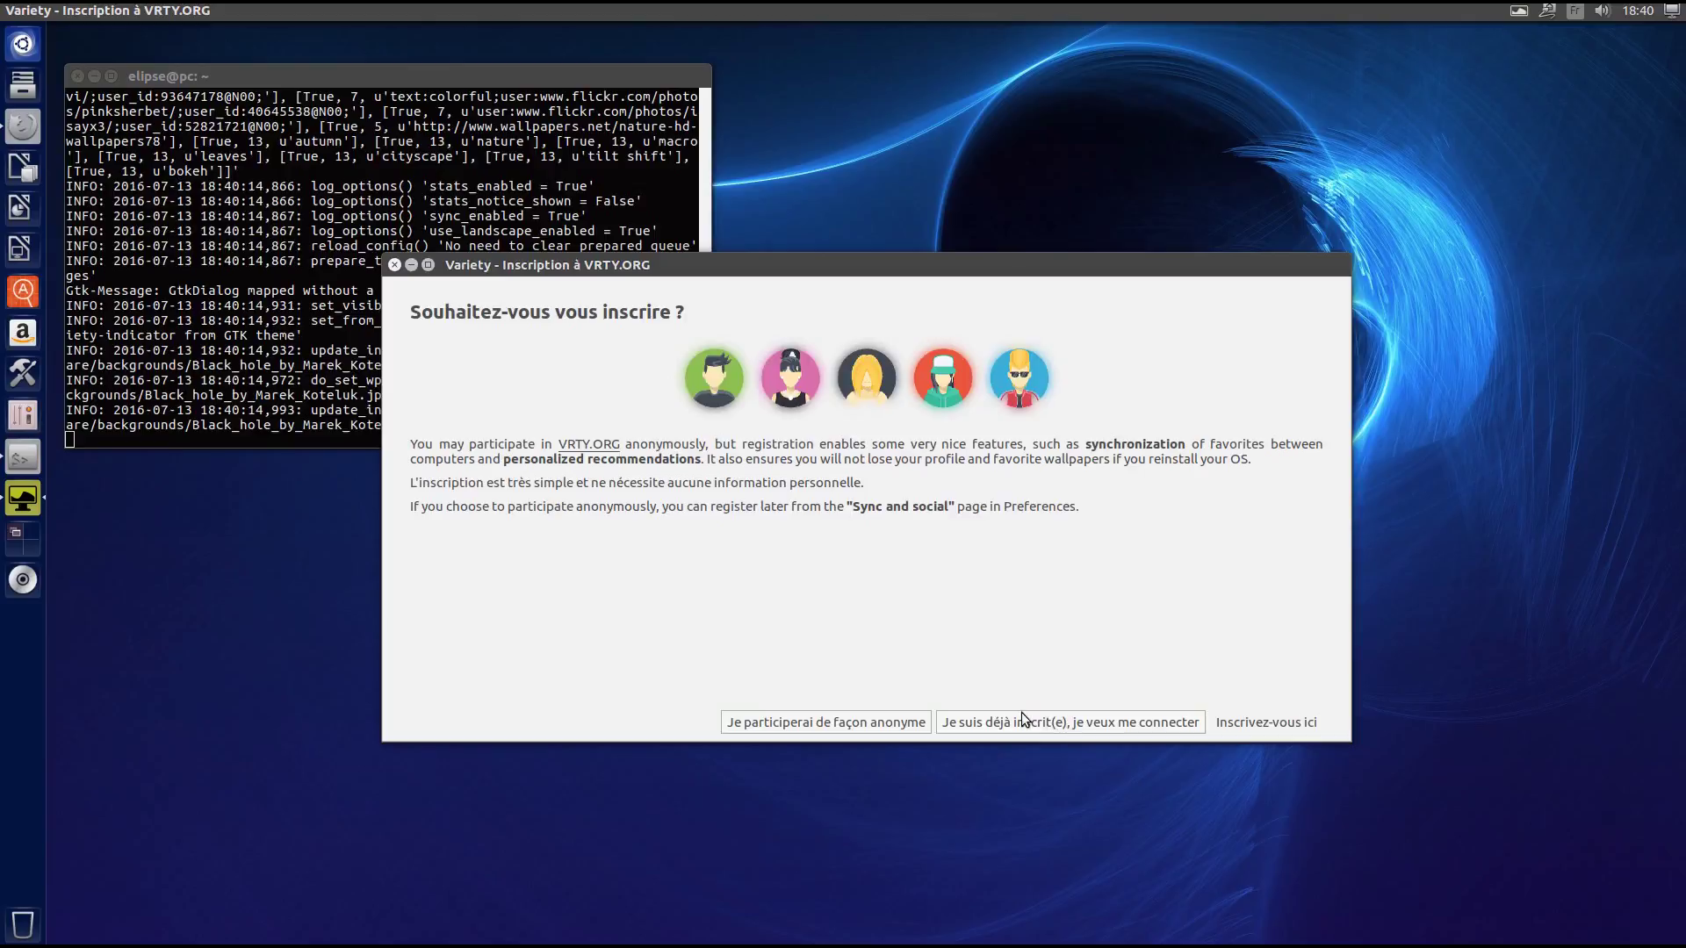
click(887, 723)
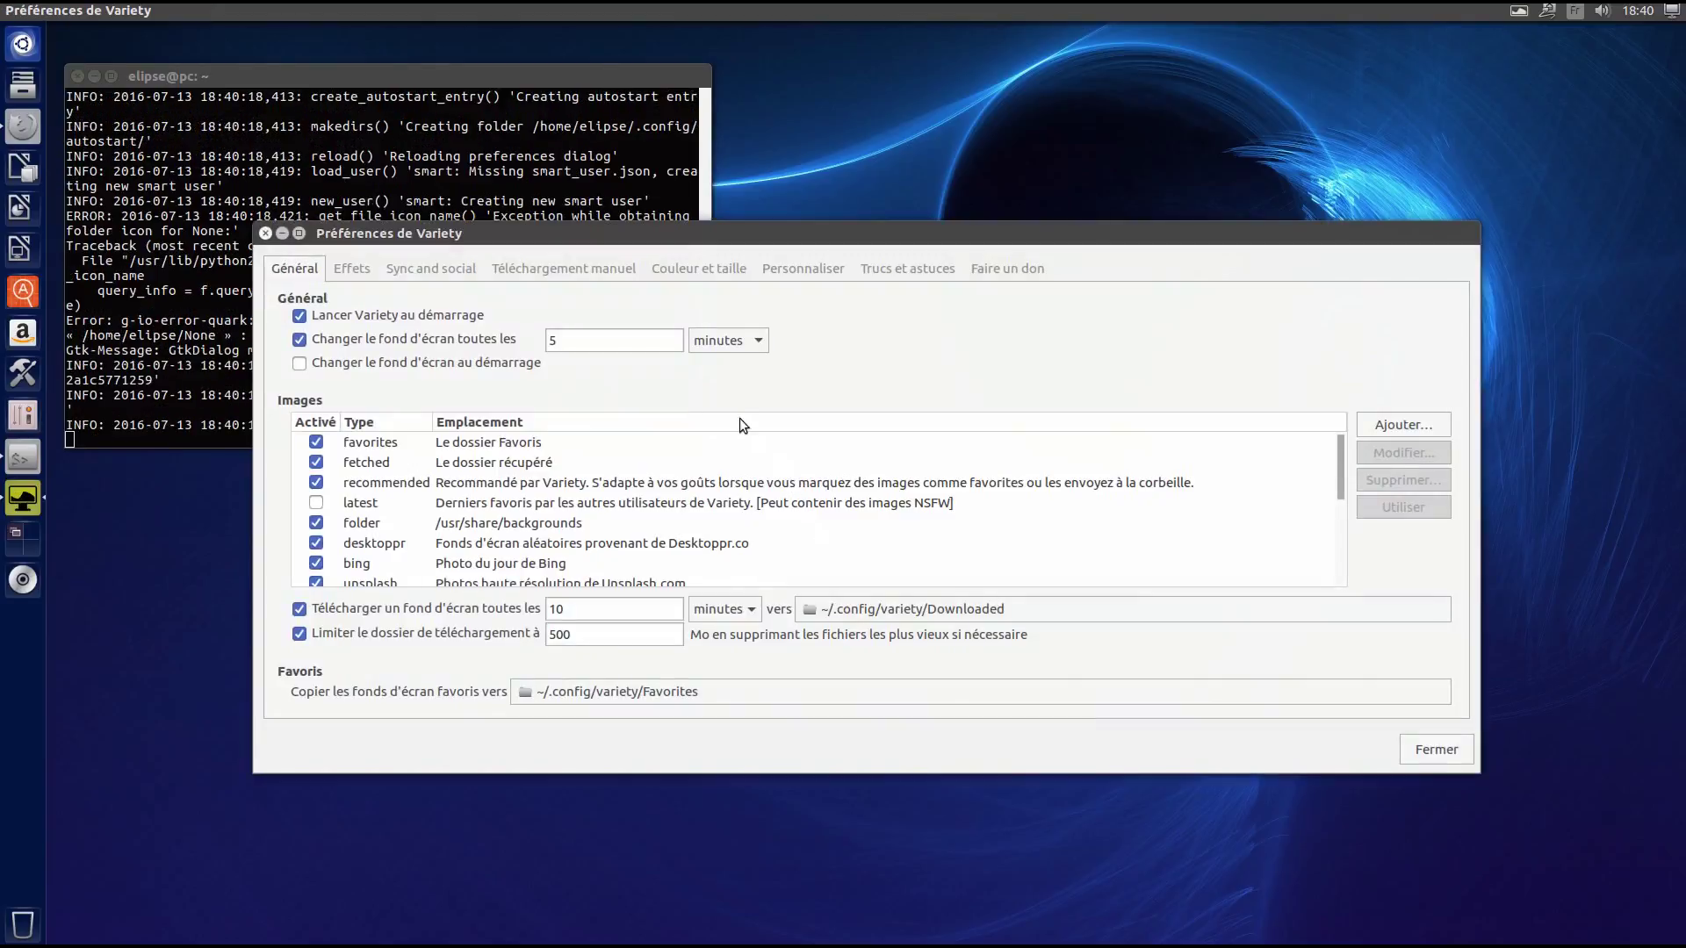
- Look through the Variety preferences for effects, sync, manual download, colour and size, customization and tips, ending on the general settings
click(353, 269)
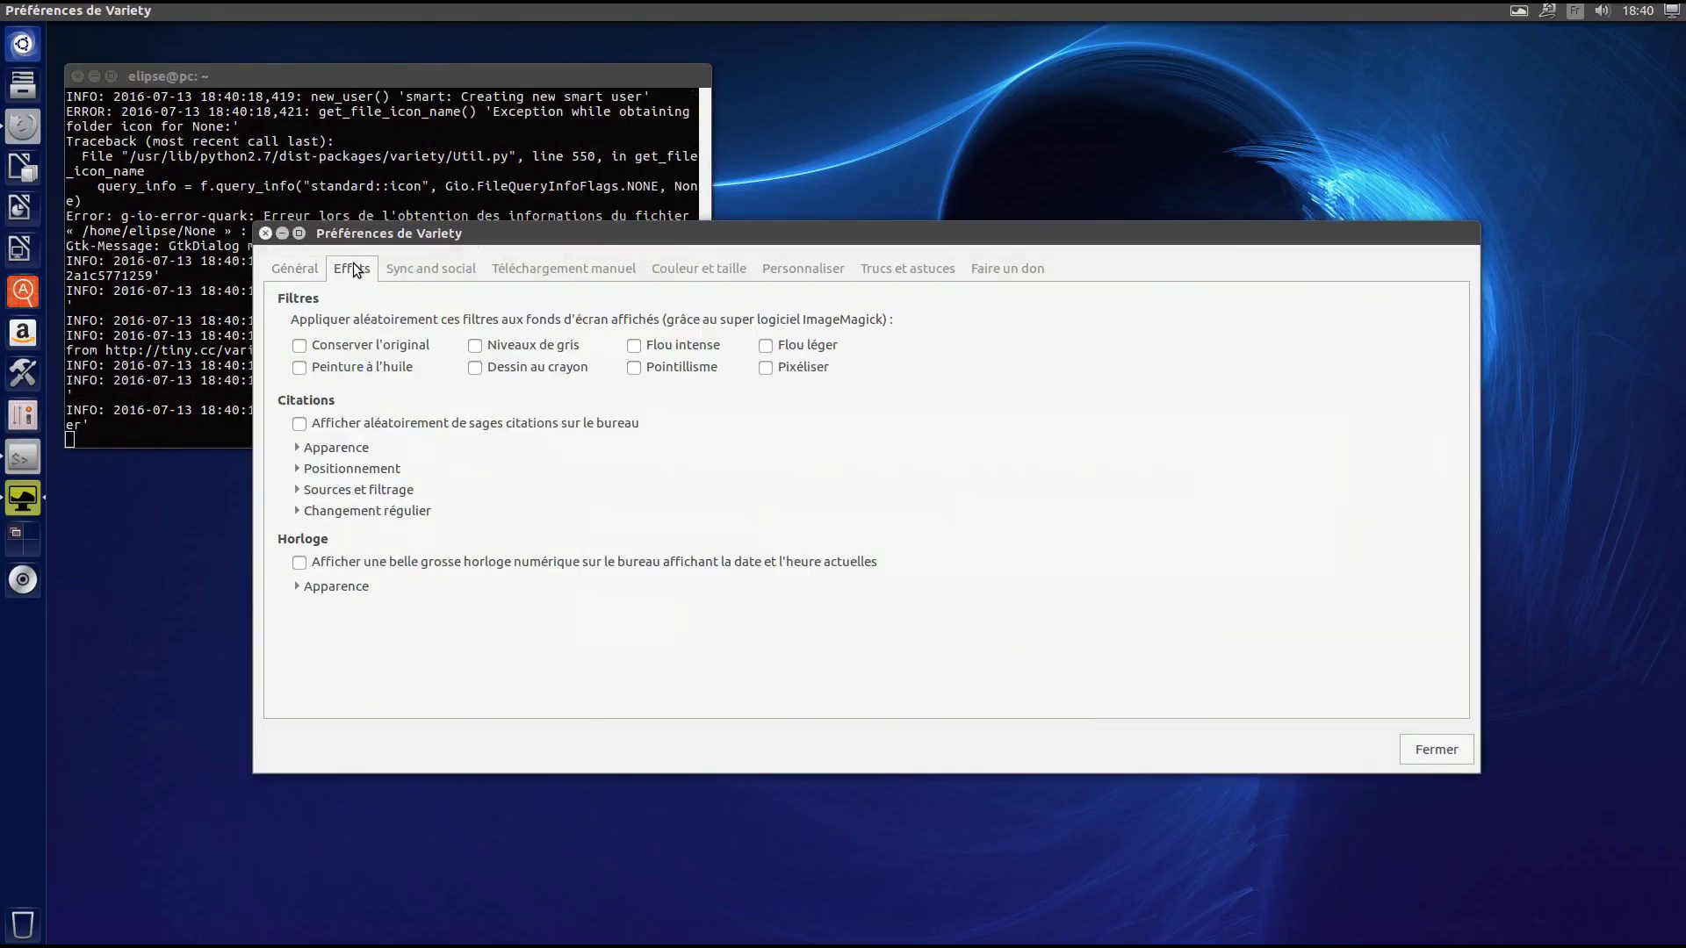
click(408, 264)
click(567, 267)
click(734, 269)
click(812, 270)
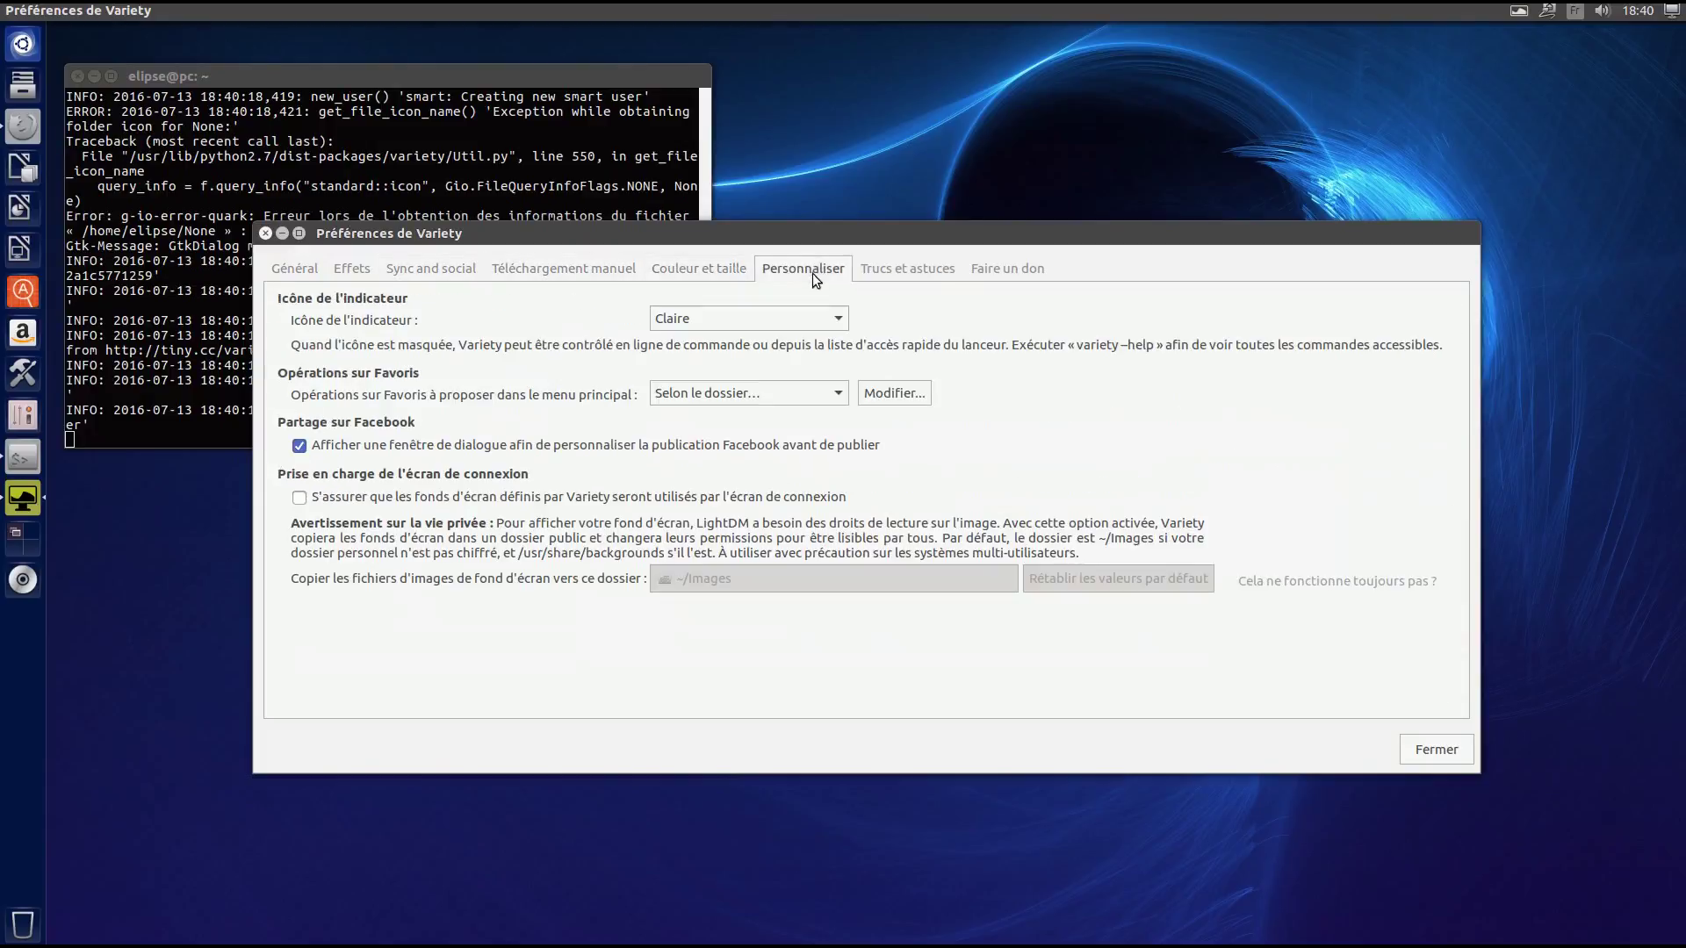
click(972, 274)
click(907, 269)
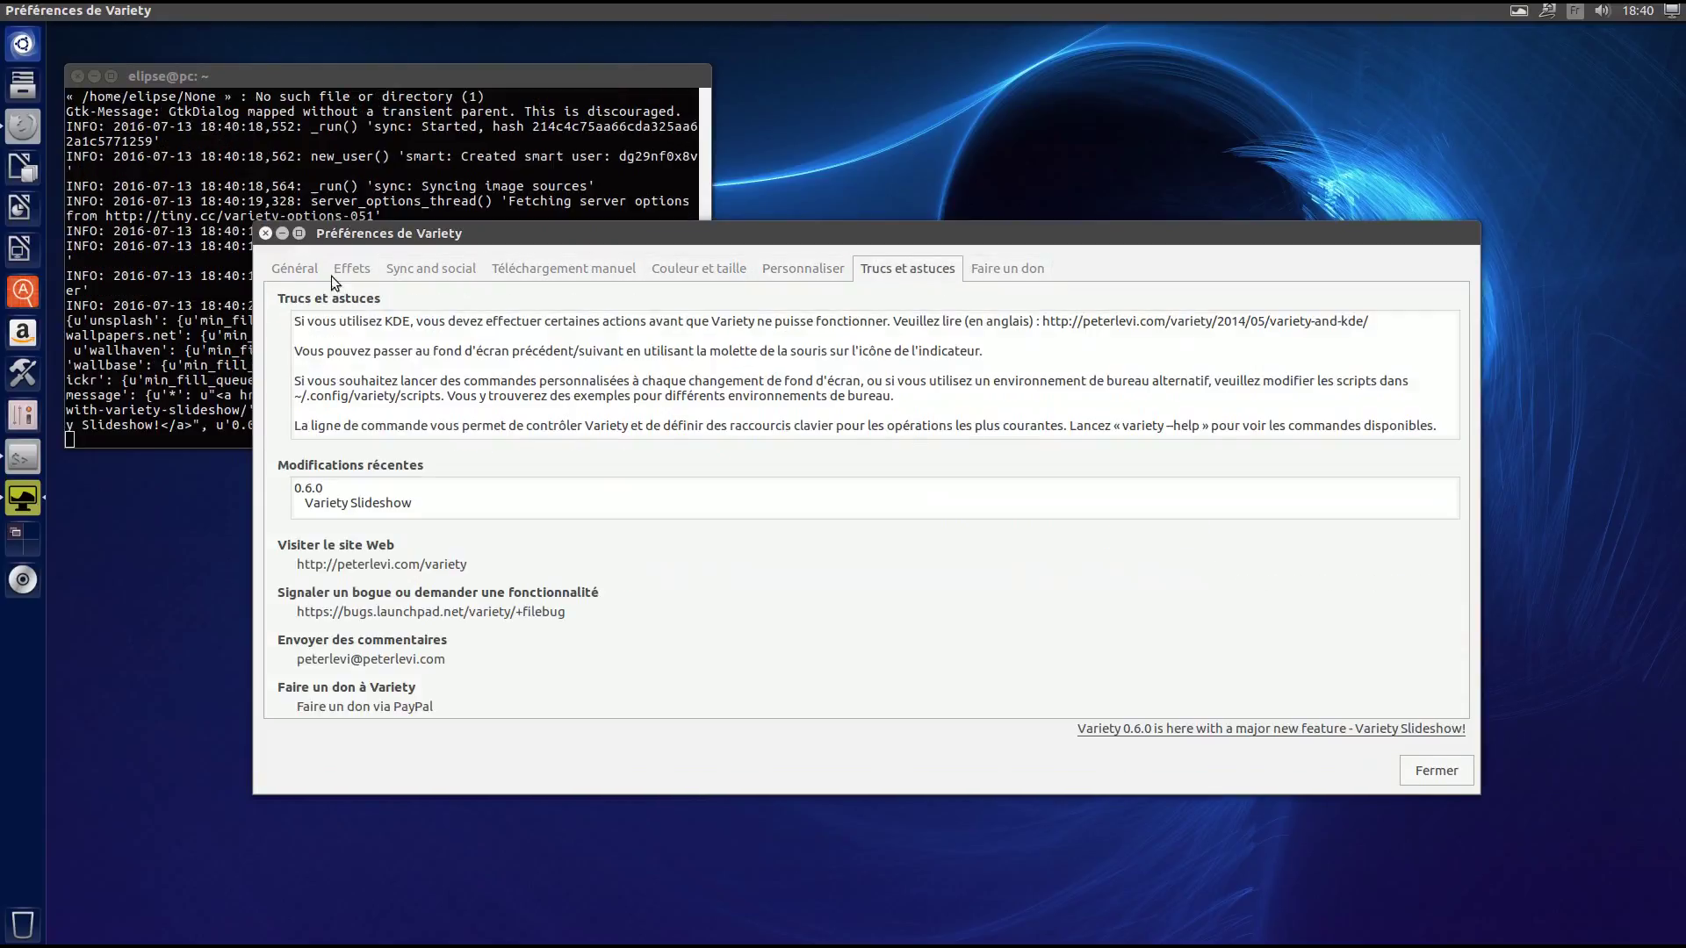
click(295, 269)
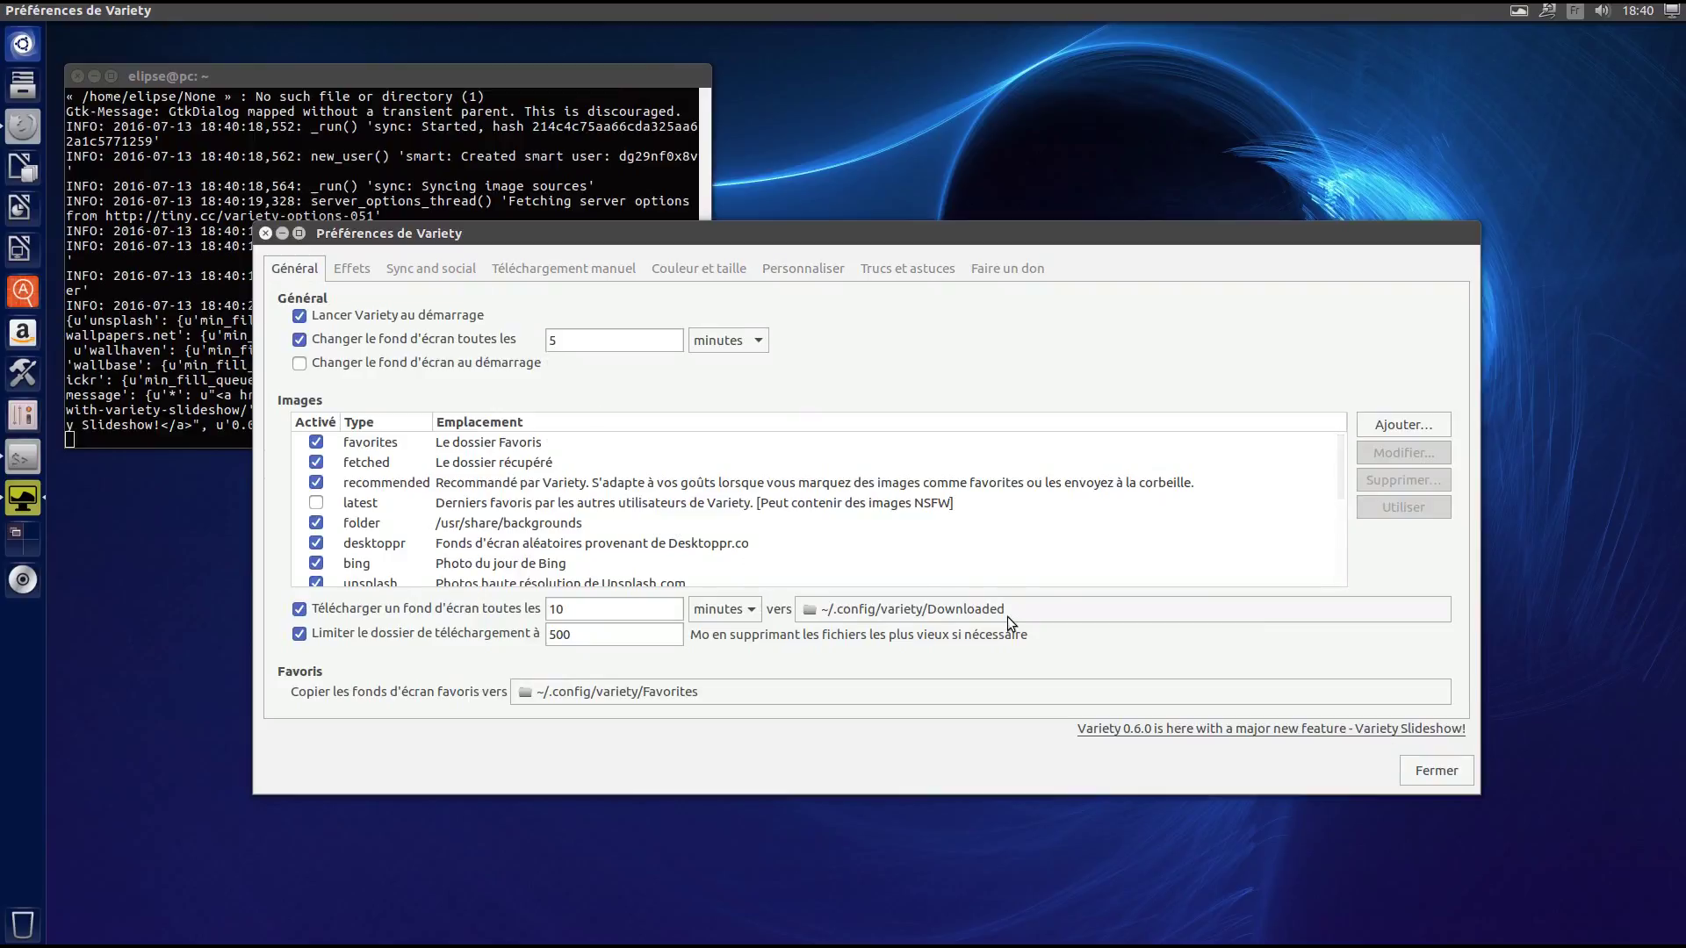
- Launch Ubuntu After Install again and authorize it with the administrator password
click(22, 41)
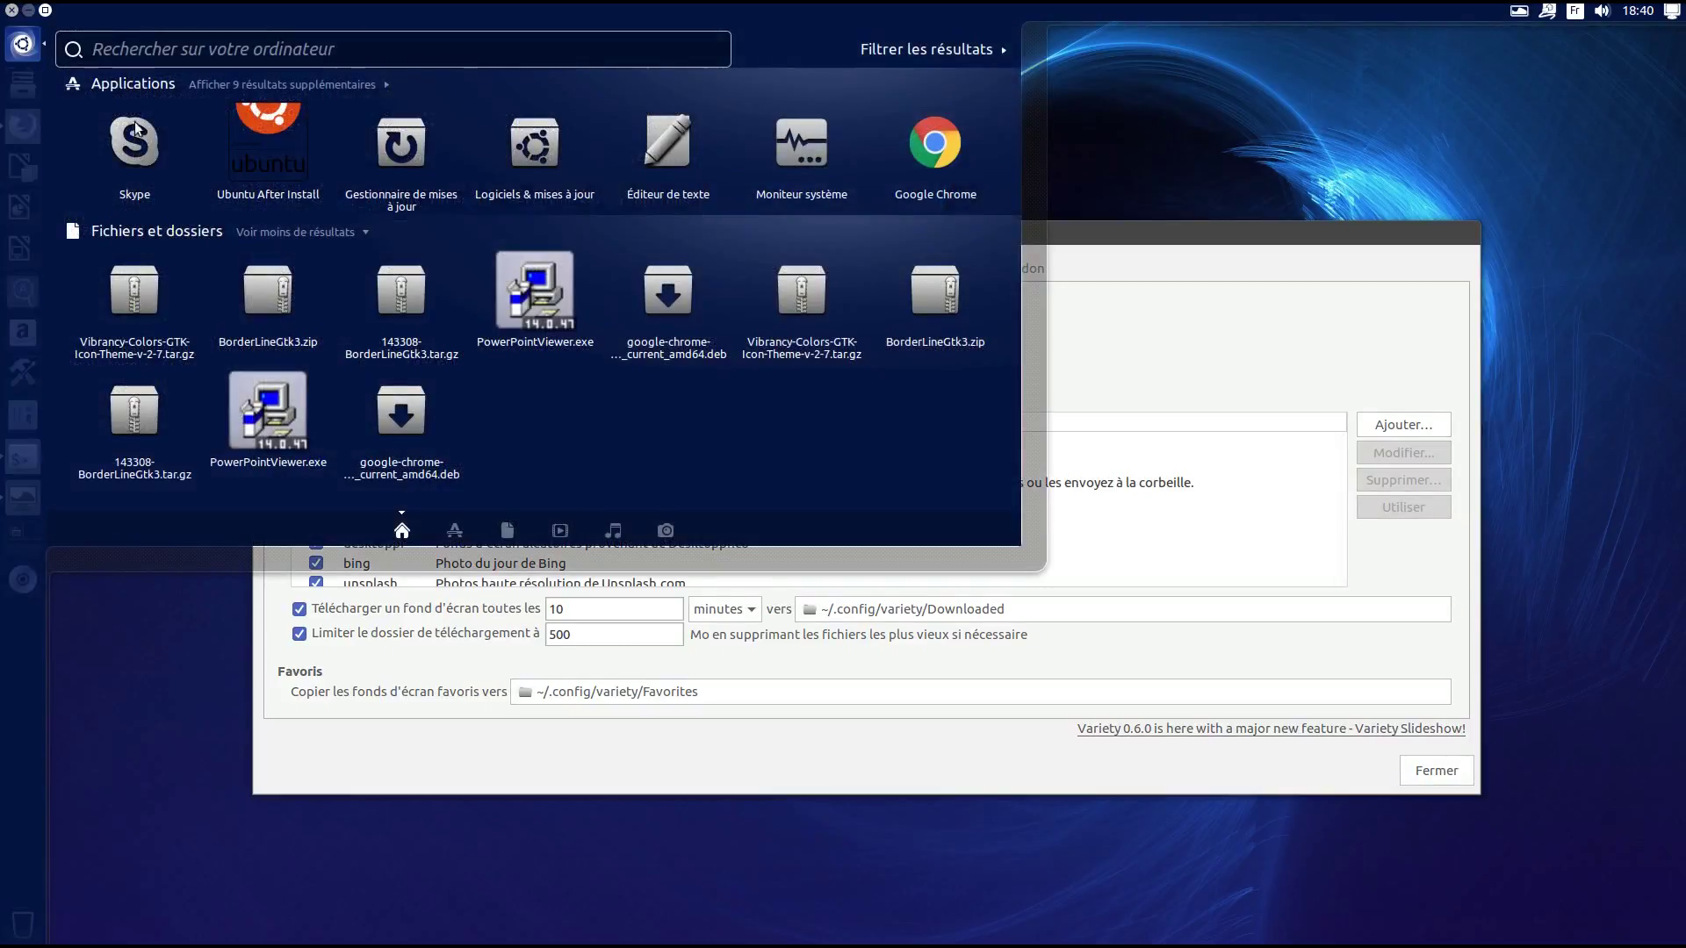
click(249, 158)
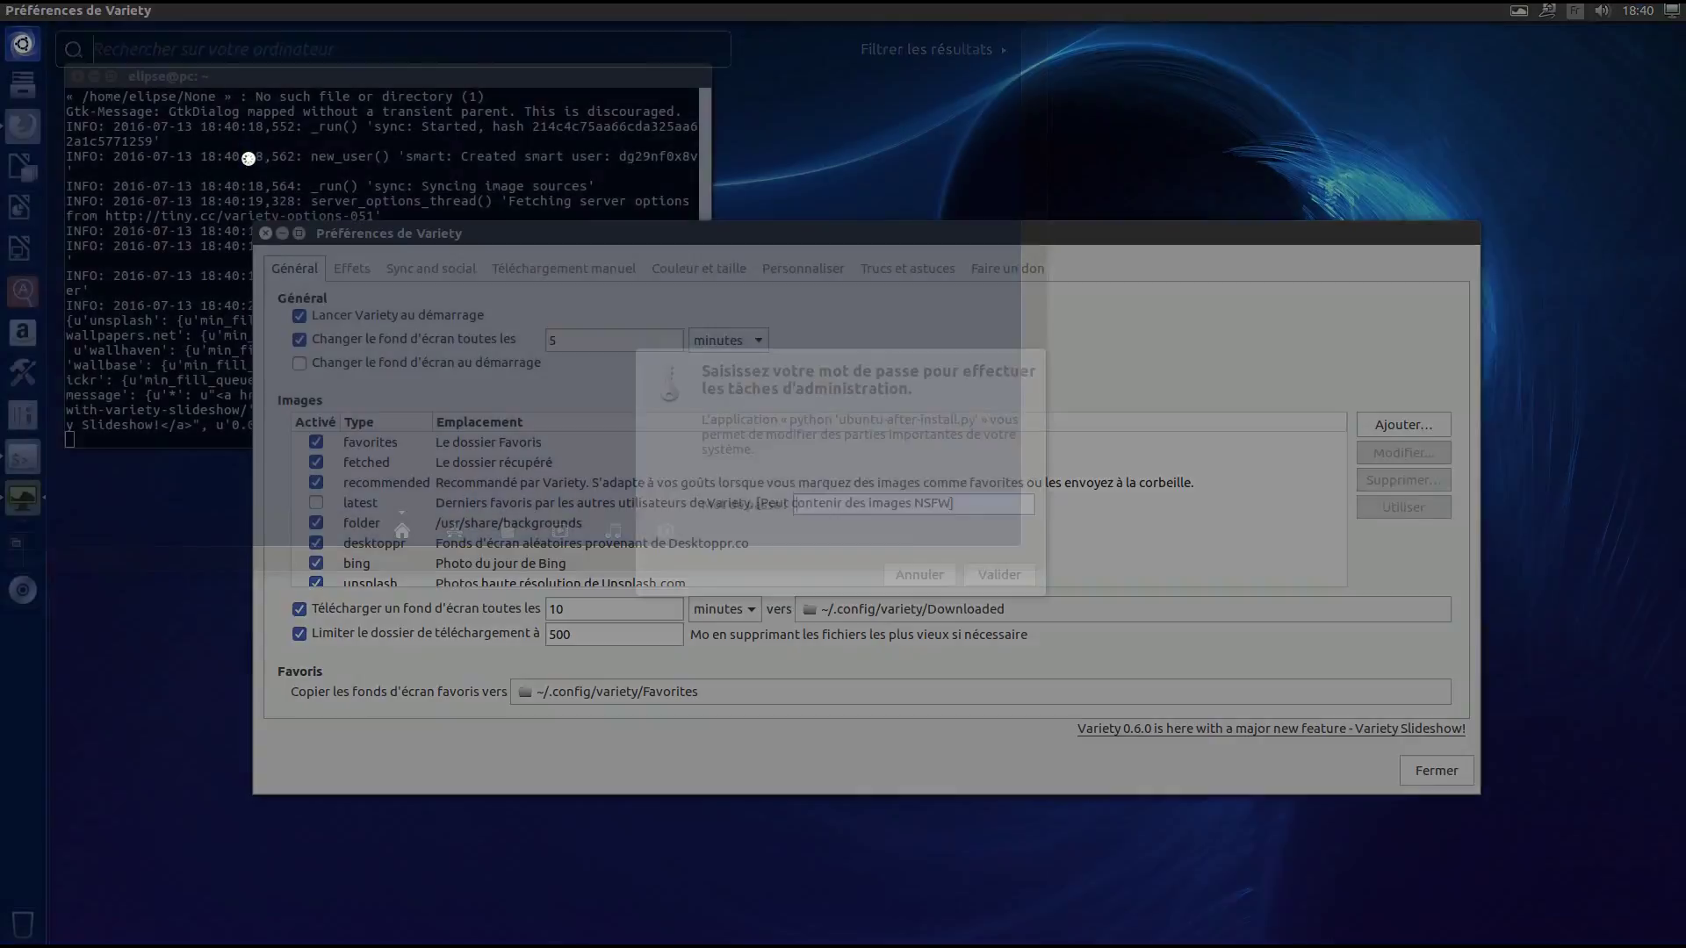
text(•••••••)
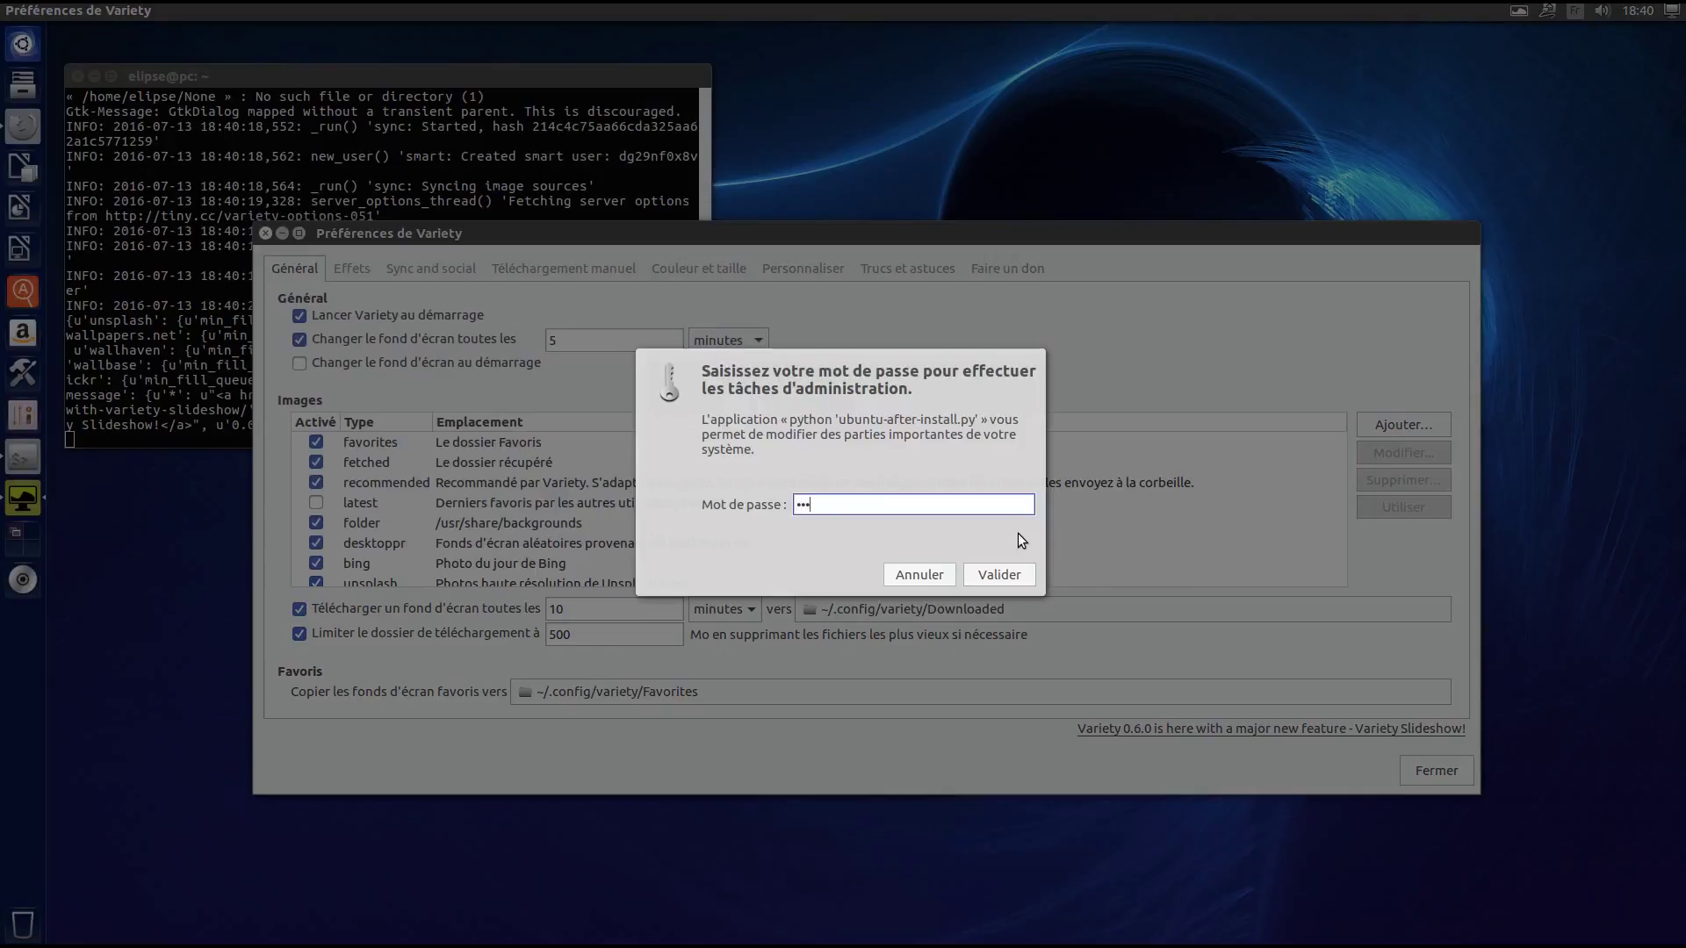
text(•••••••)
key(Return)
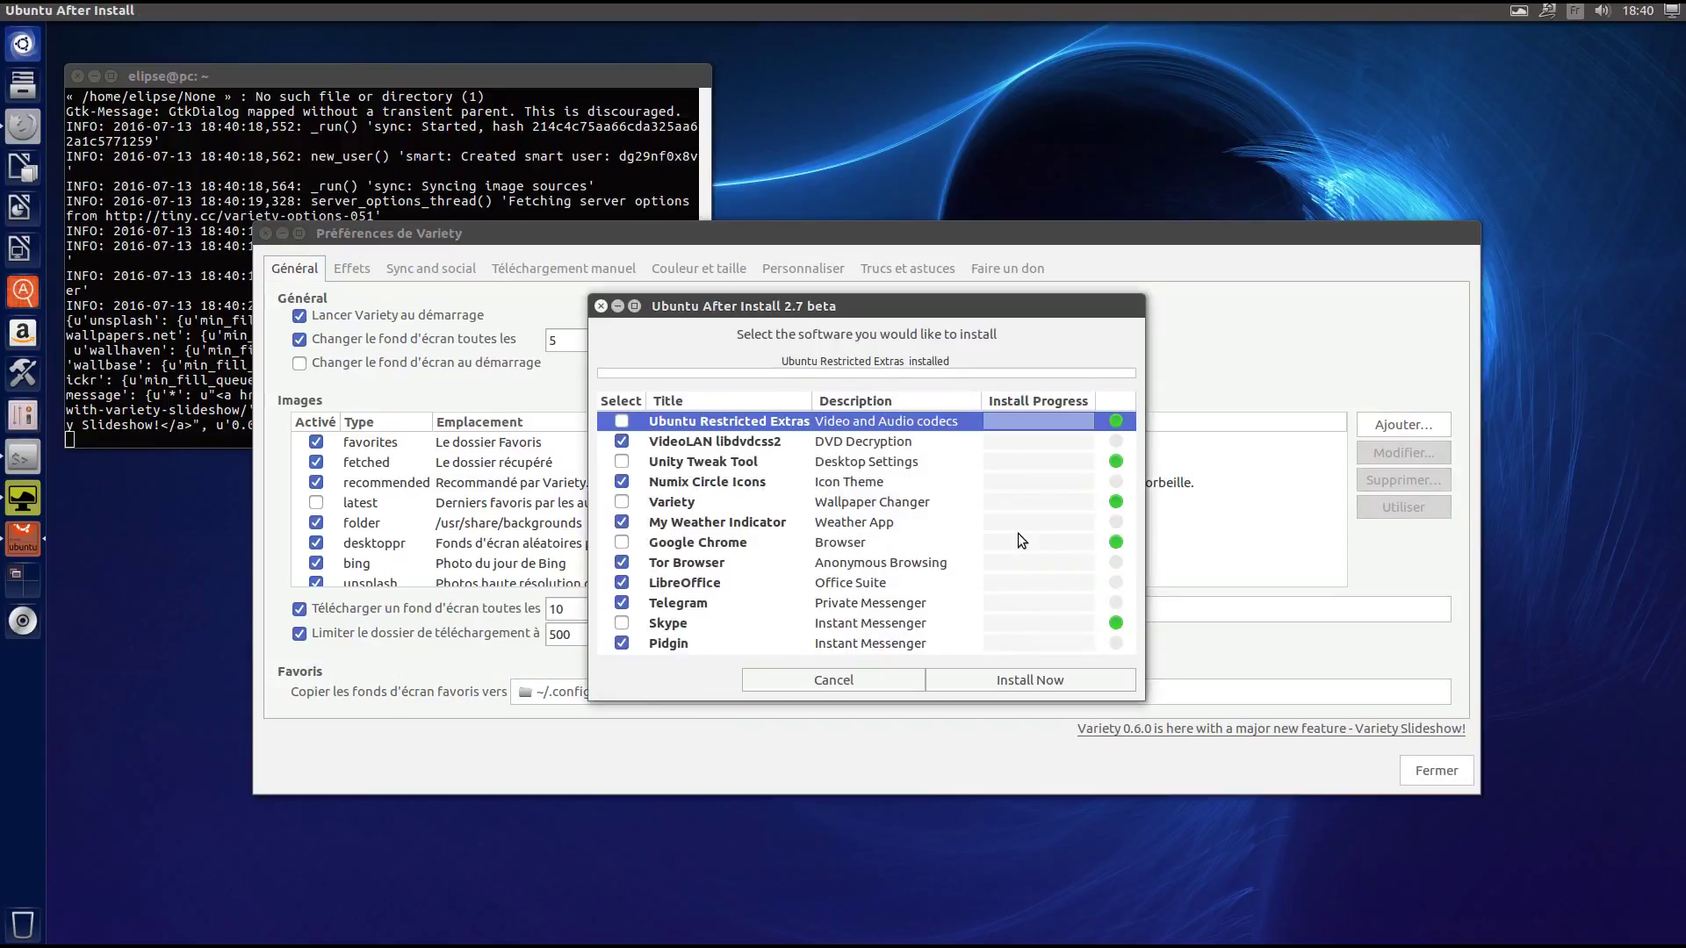
- Review the software list for programs marked as installed, and enlarge and reposition the Ubuntu After Install window to show more entries
scroll(847, 507, down, 5)
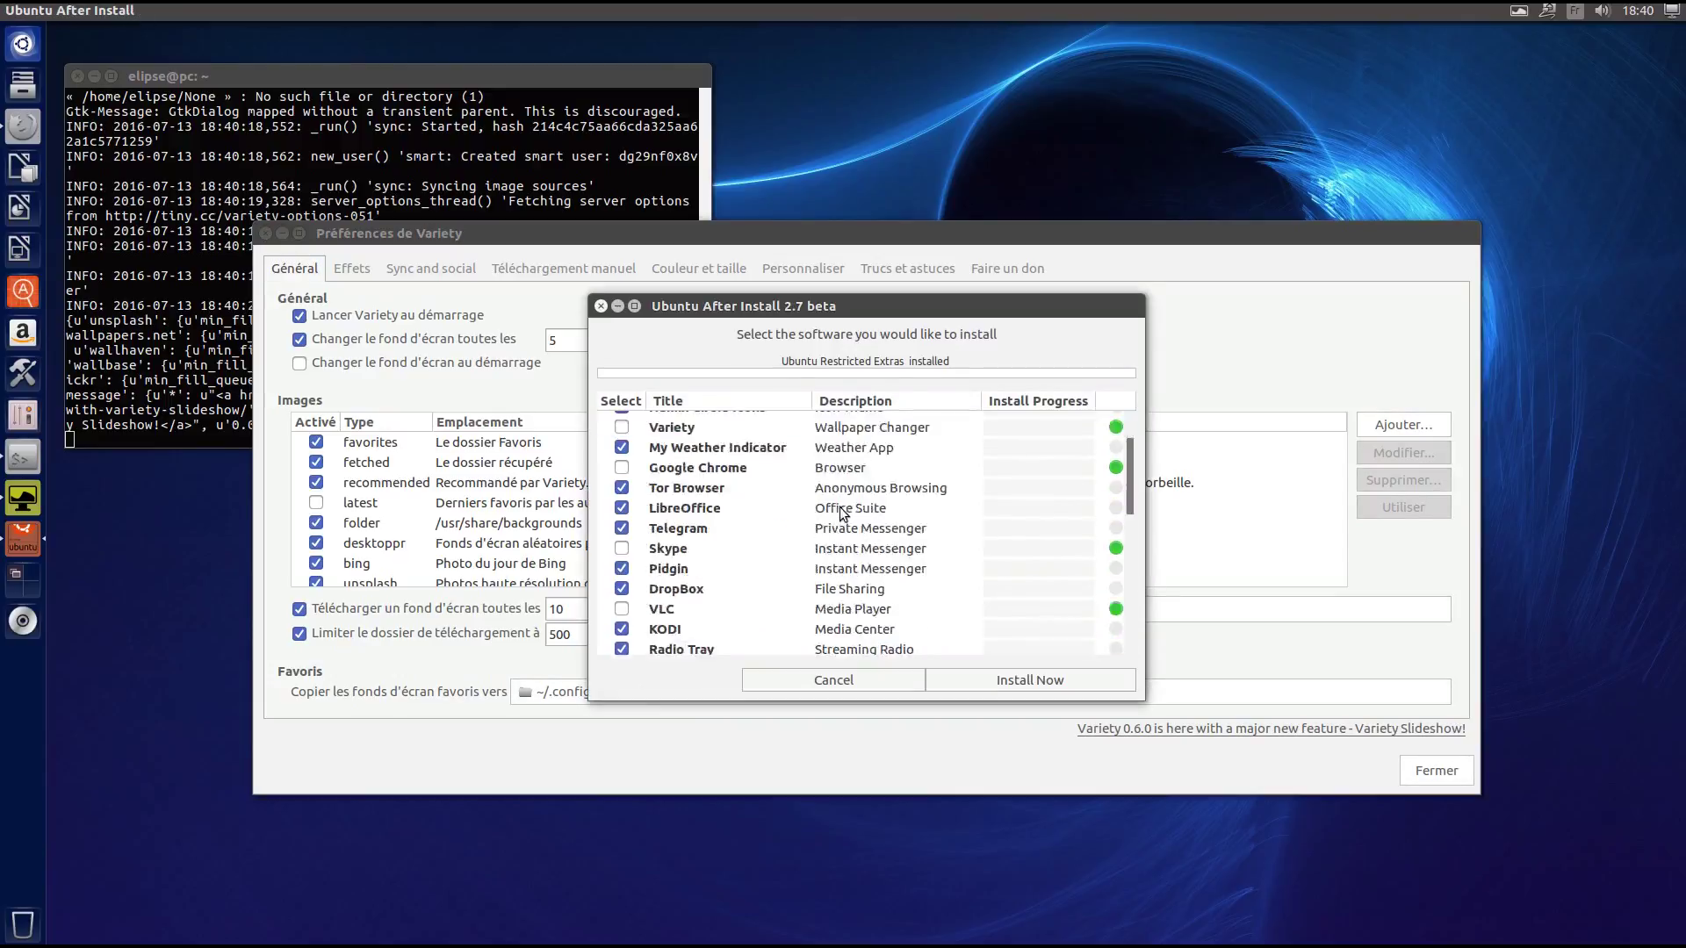
scroll(840, 512, down, 4)
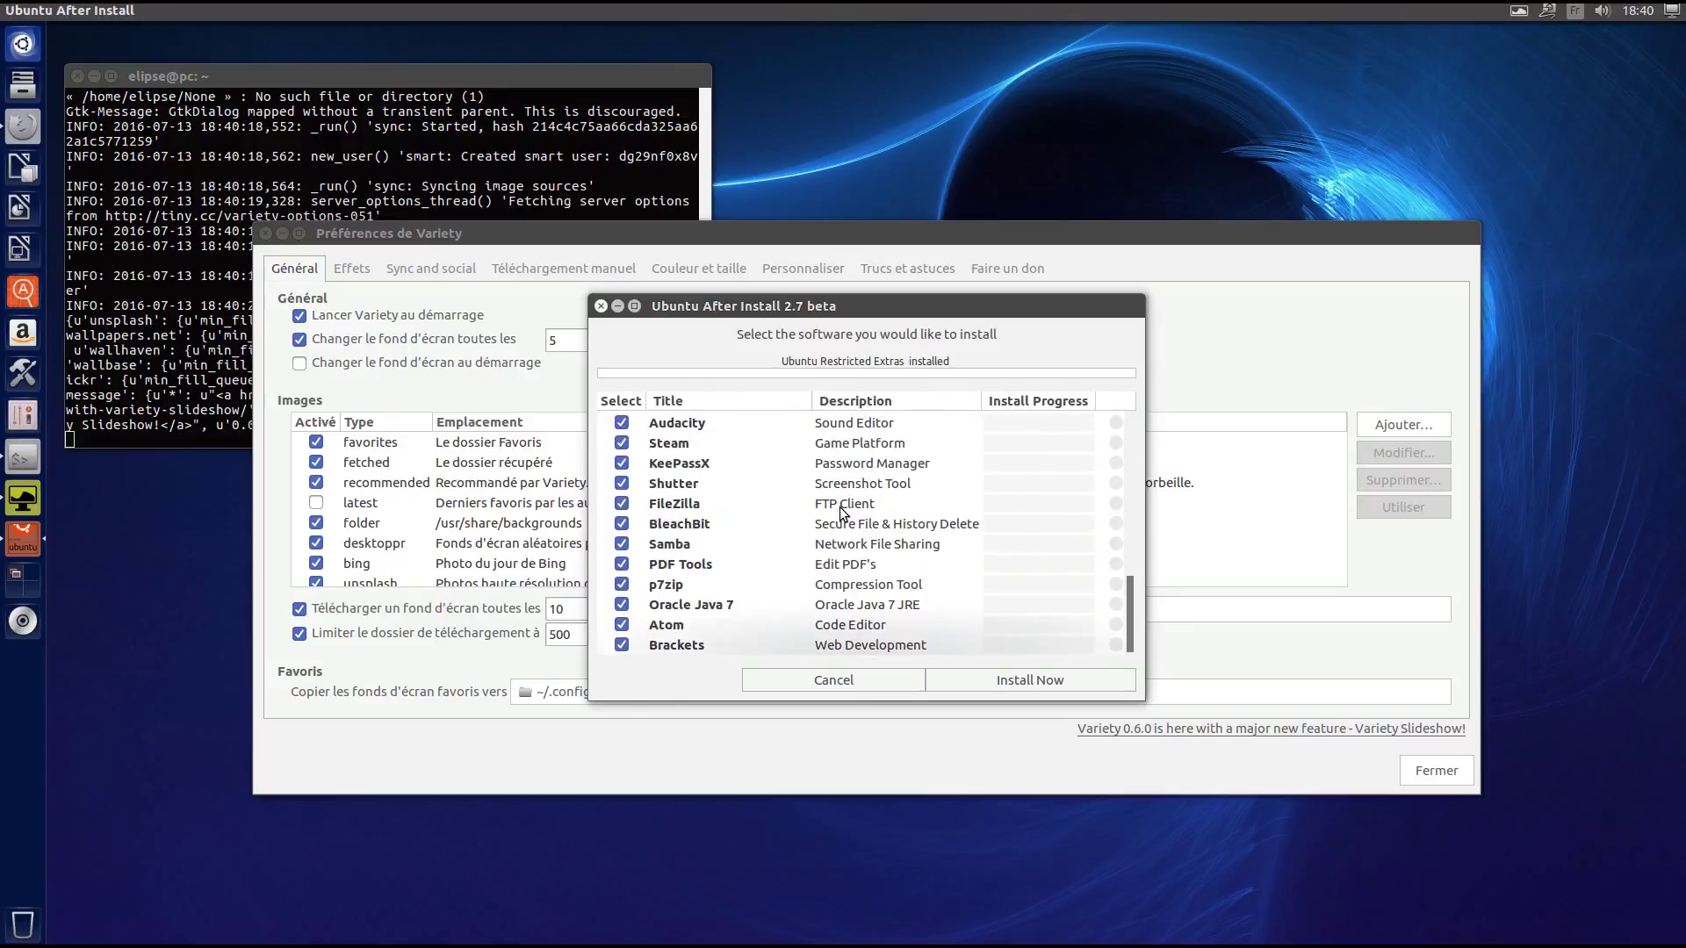
scroll(840, 512, up, 1)
scroll(840, 512, up, 8)
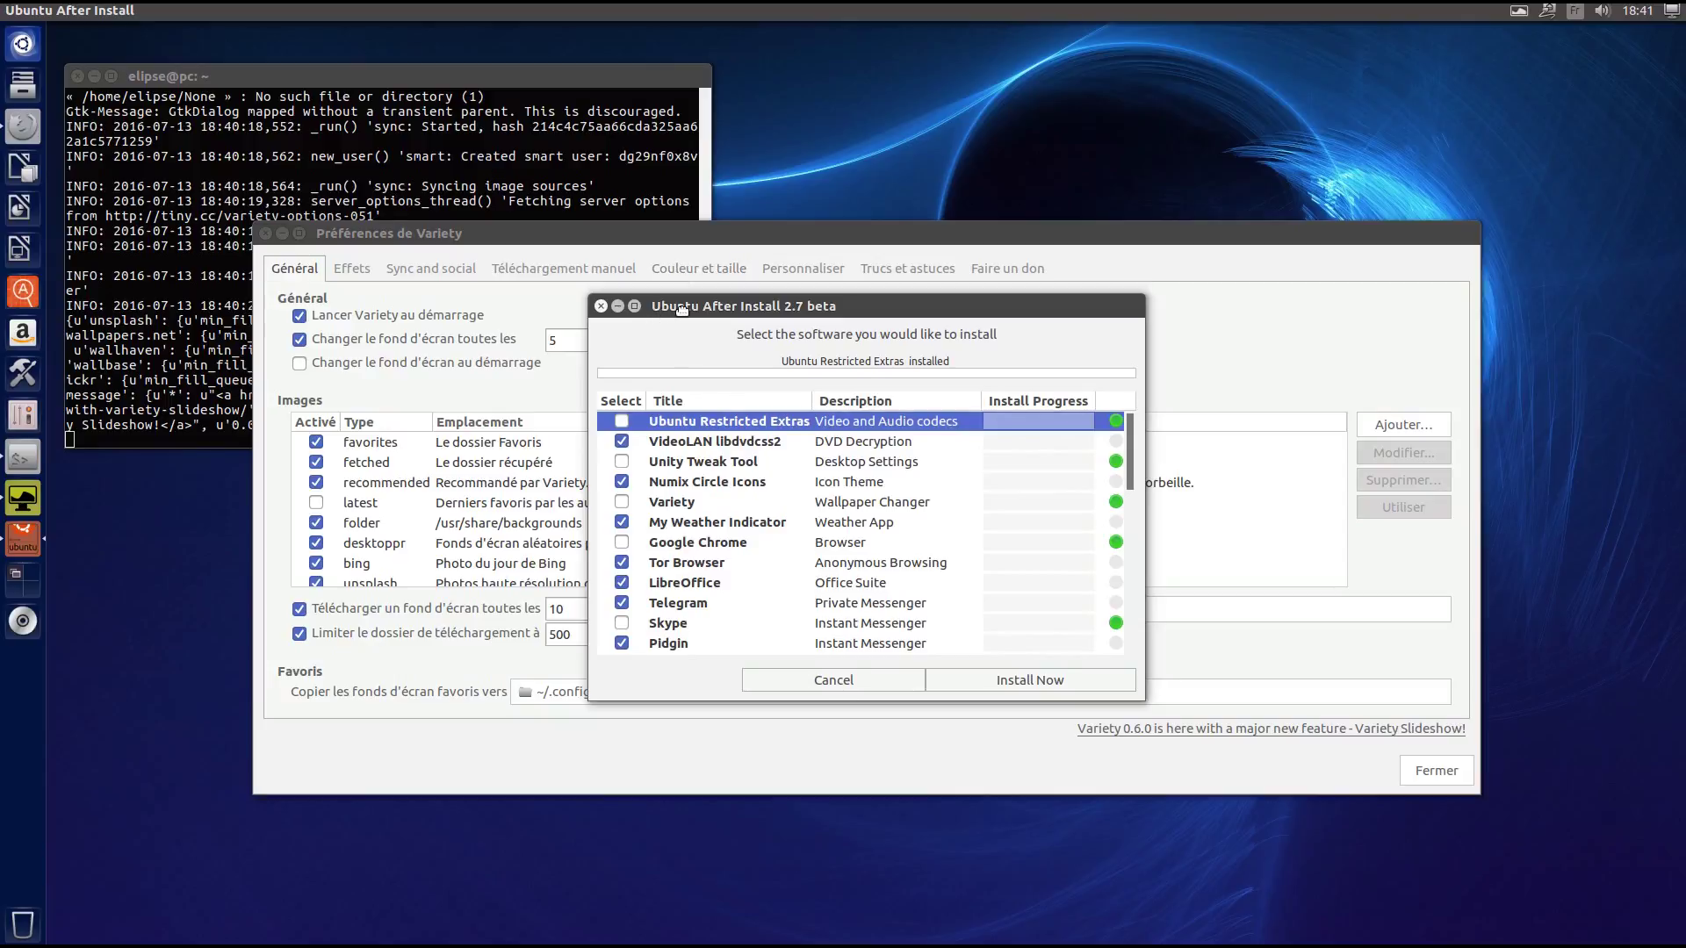
drag(682, 307, 418, 128)
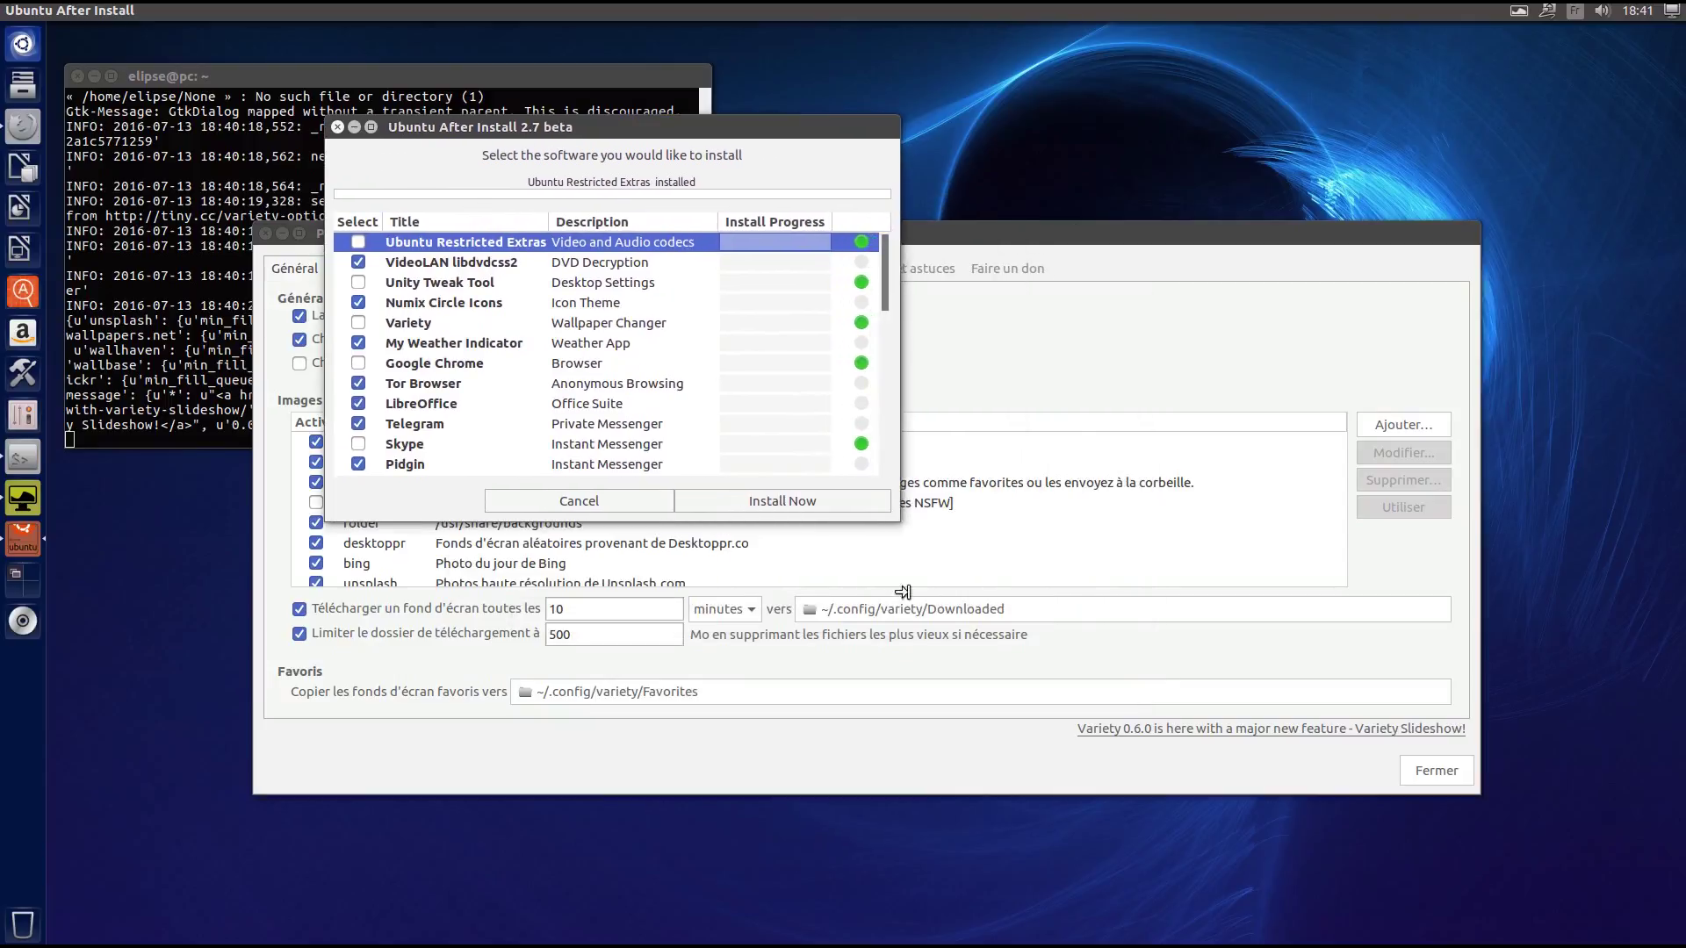
drag(904, 592, 1066, 586)
drag(1065, 522, 1302, 816)
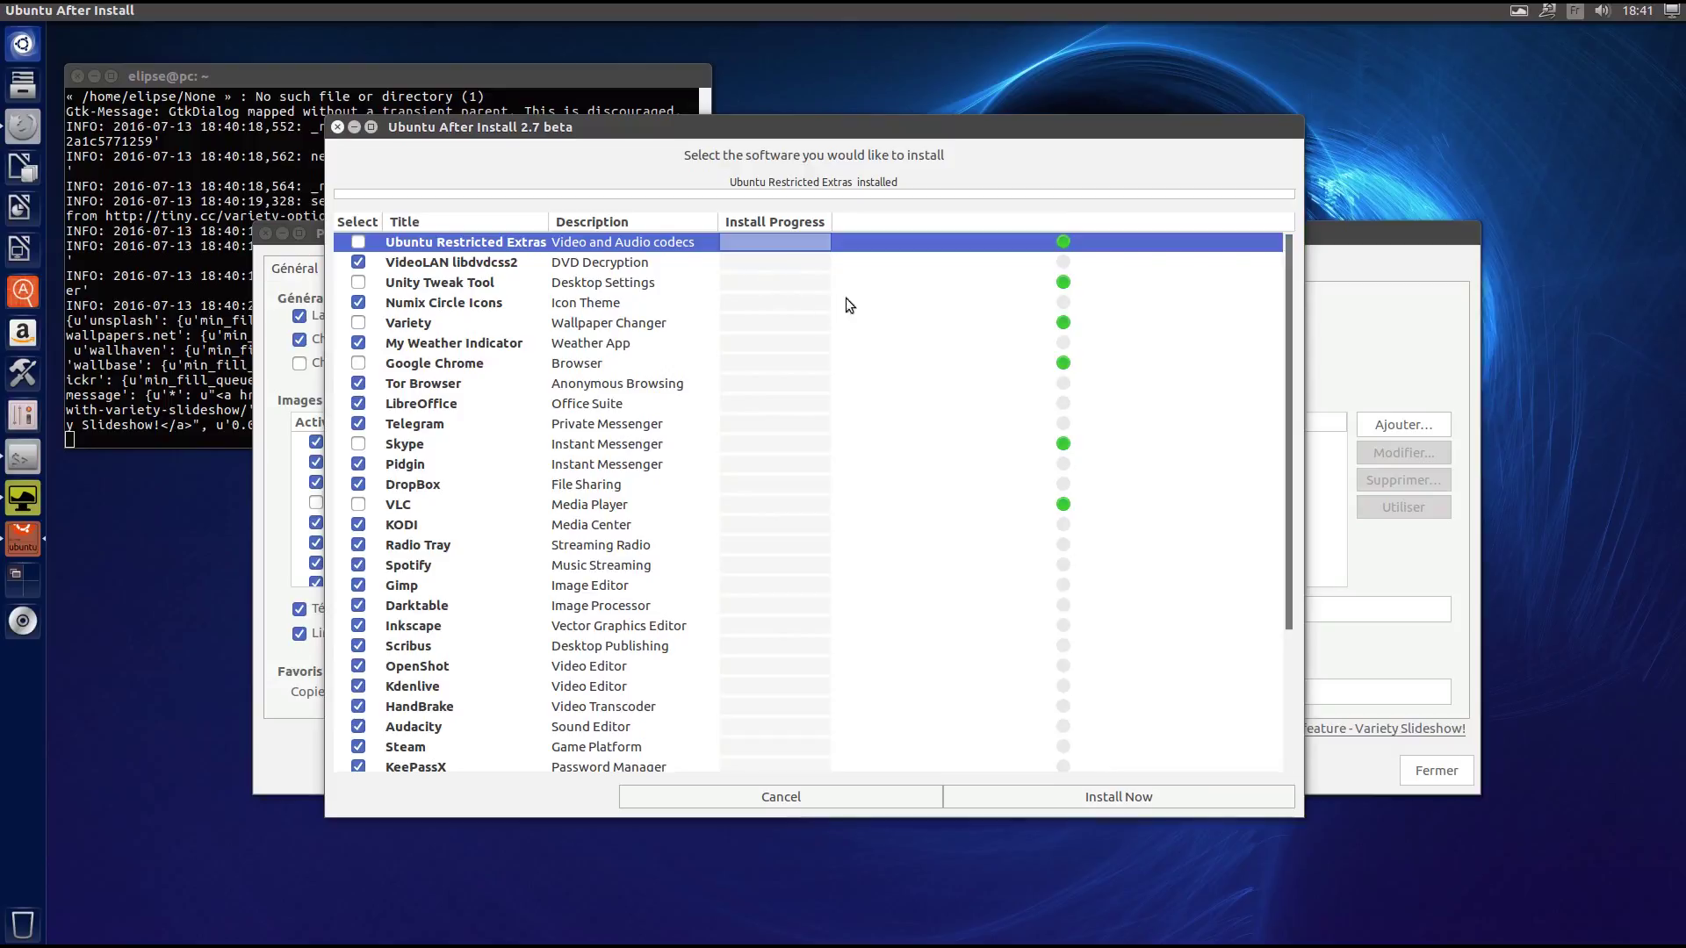
drag(424, 151, 756, 160)
click(602, 233)
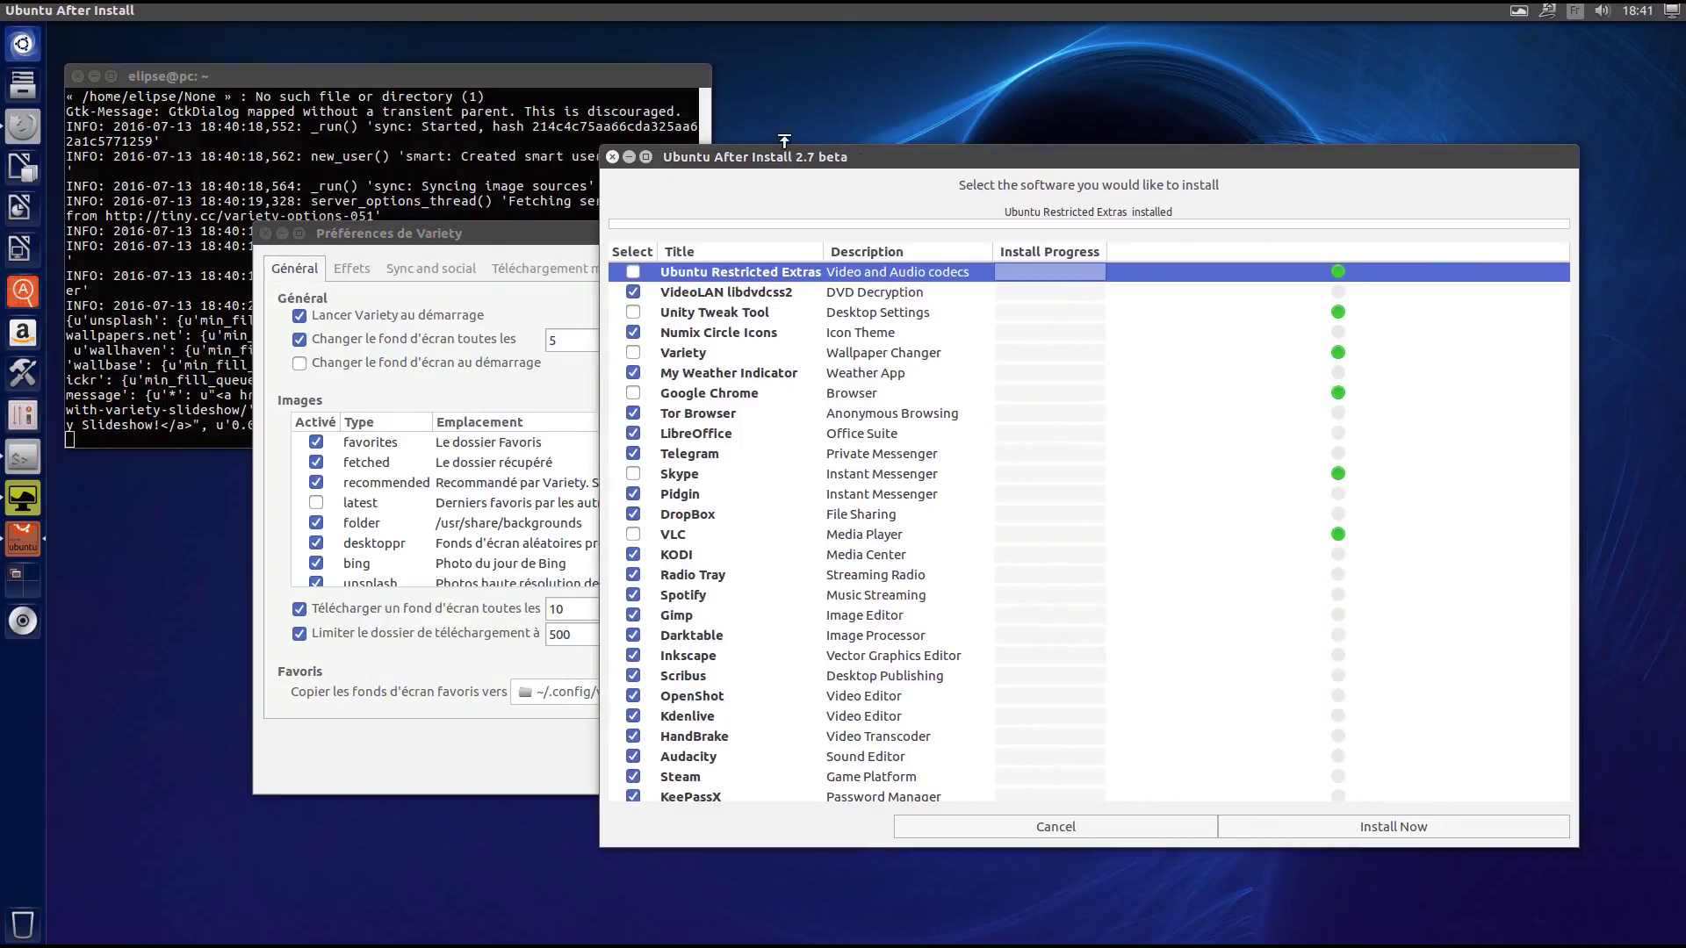